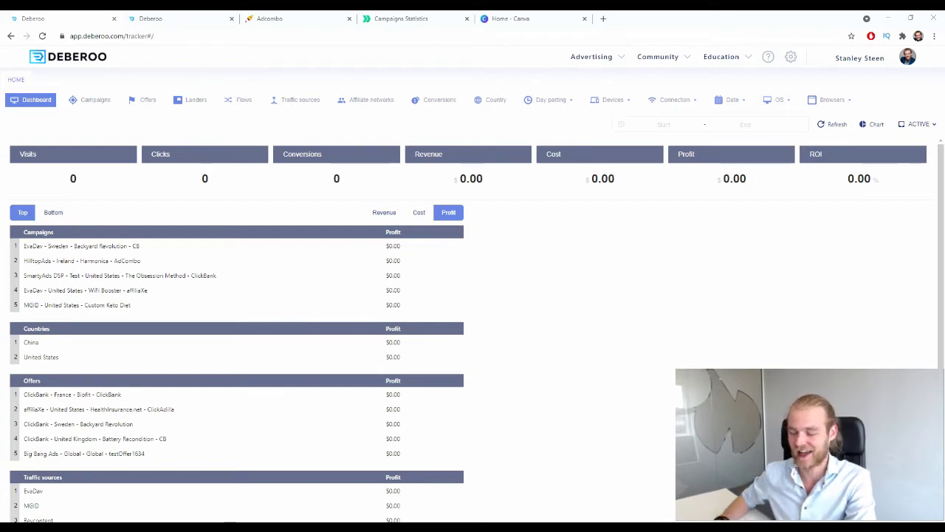
Switch to the Power Factor Saver - MY offer in AdCombo and expand its full lists of landings and prelandings
click(267, 18)
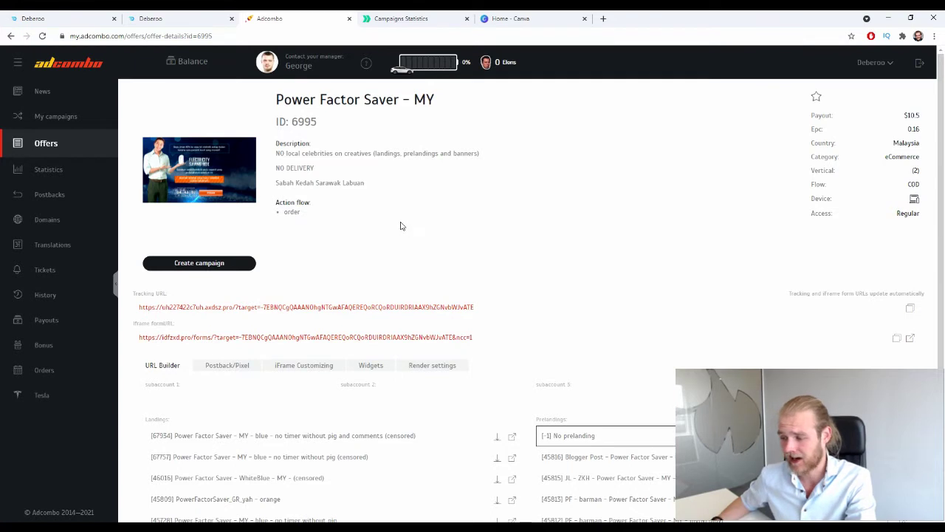
scroll(365, 220, down, 1)
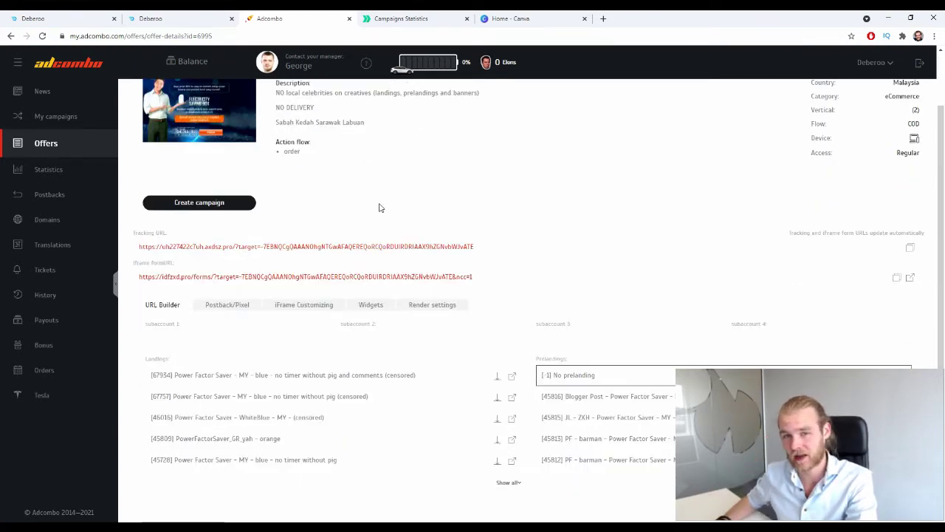
click(508, 482)
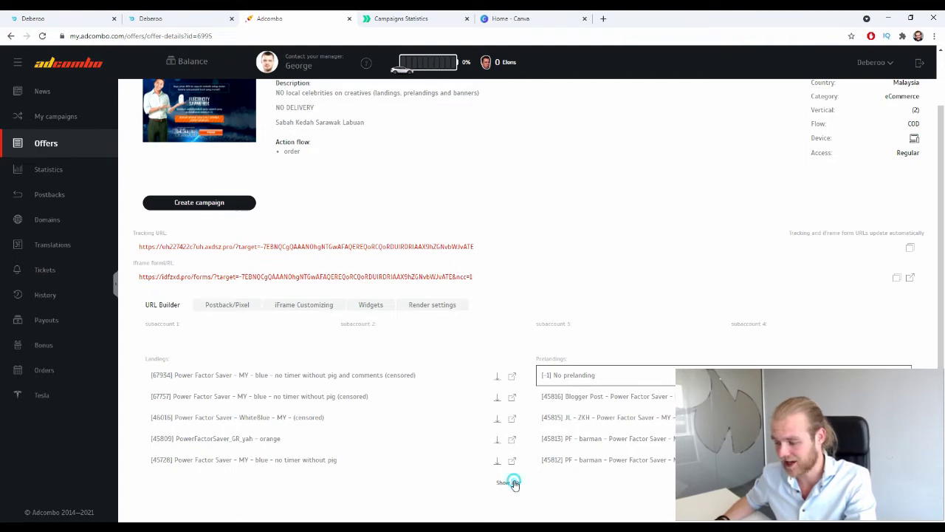
scroll(528, 295, down, 6)
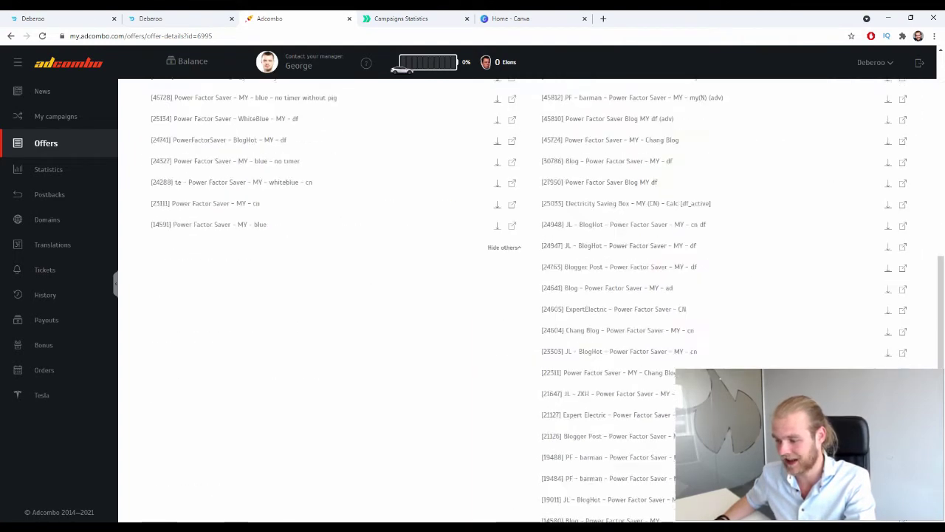
scroll(513, 359, up, 5)
scroll(513, 358, down, 3)
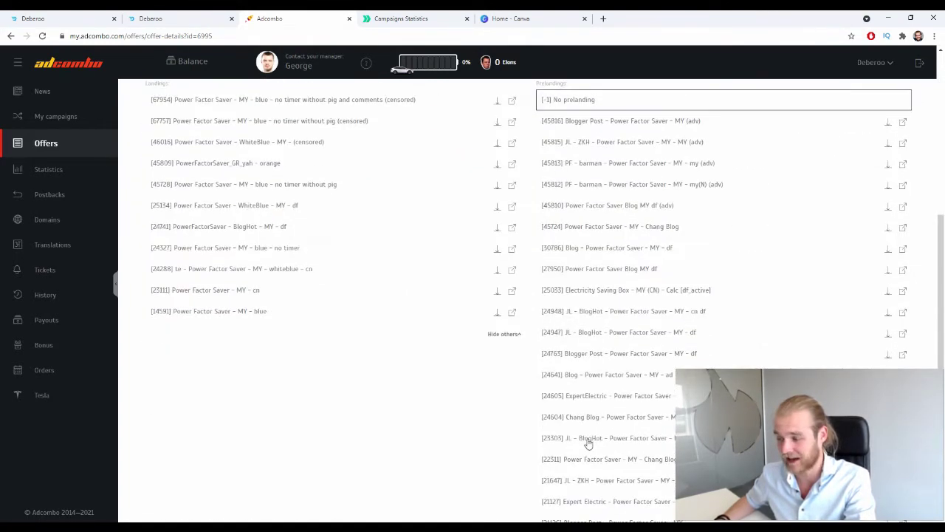
scroll(513, 358, up, 2)
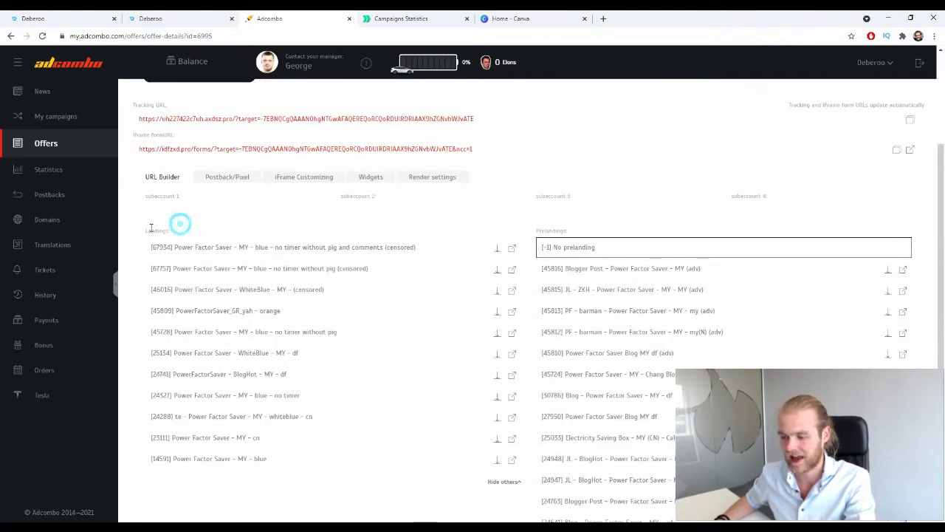
Review the landing and prelanding pages offered for Power Factor Saver - MY
drag(179, 222, 146, 231)
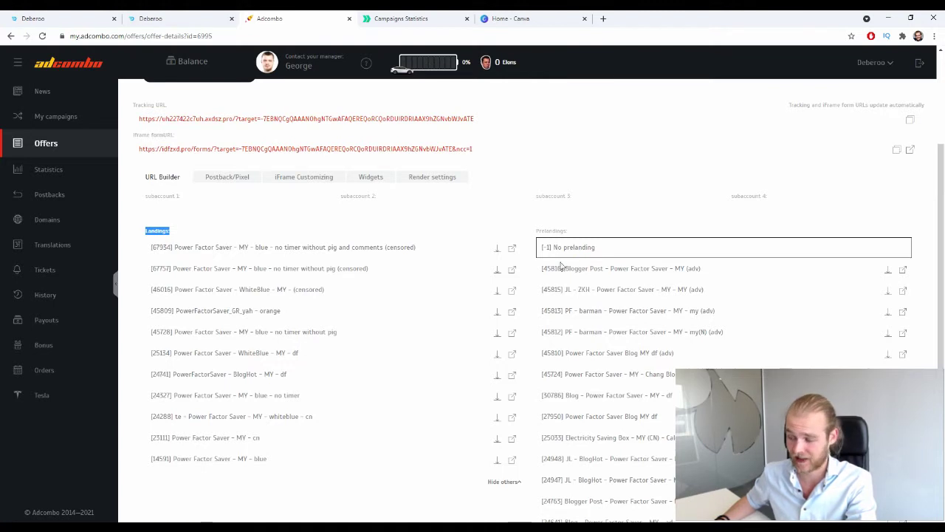
drag(581, 235, 518, 239)
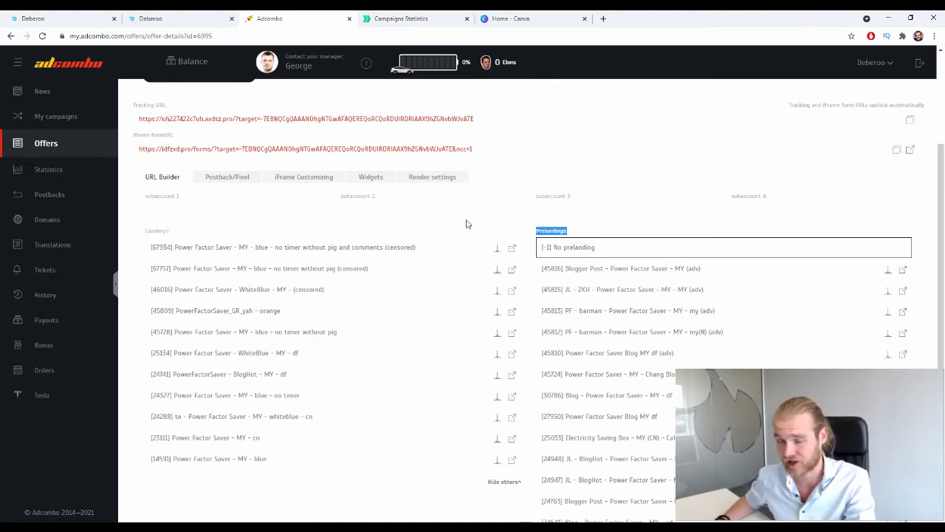
scroll(505, 201, down, 4)
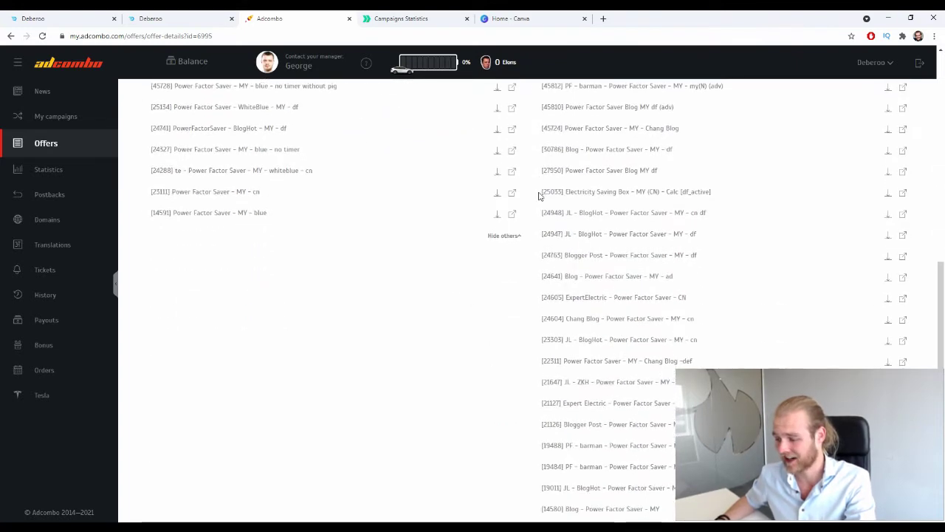
click(334, 415)
scroll(339, 416, up, 4)
scroll(339, 416, up, 1)
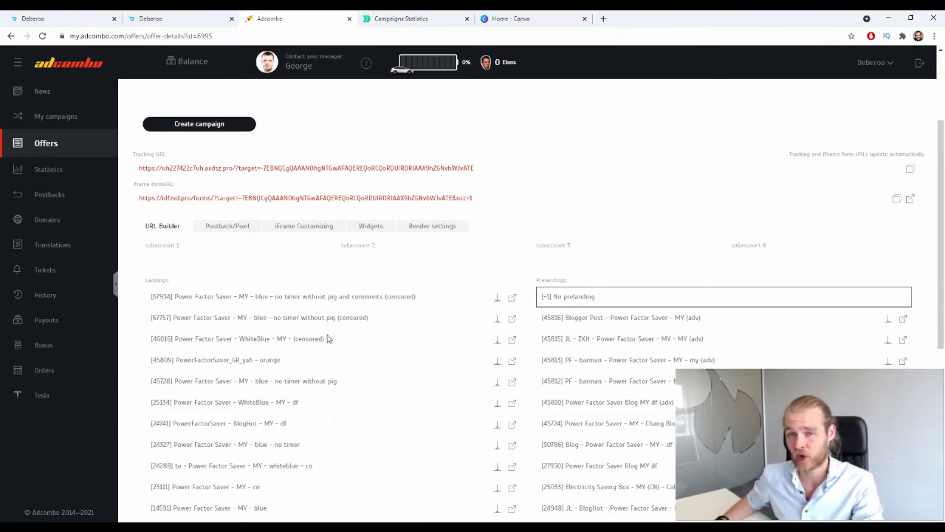
Switch to the Deberoo tracker and check the affiliate networks for AdCombo
key(ctrl+1)
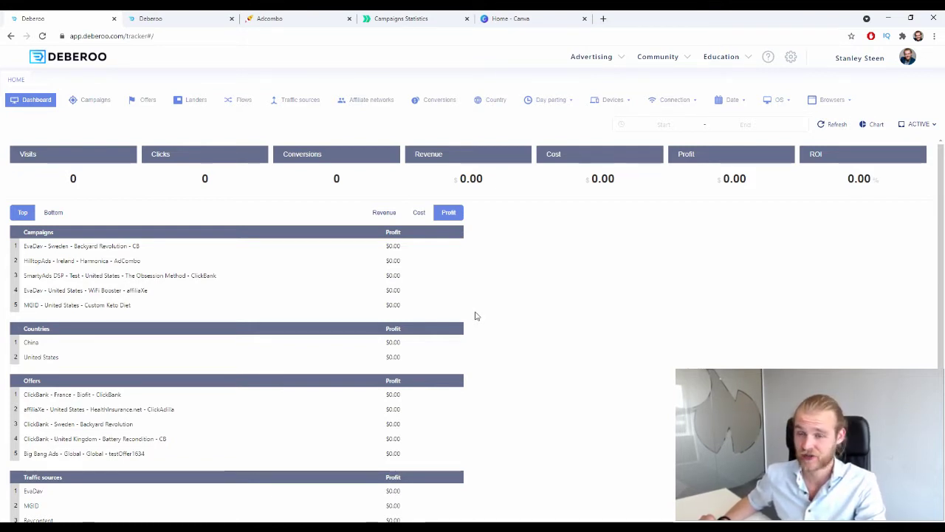
click(367, 99)
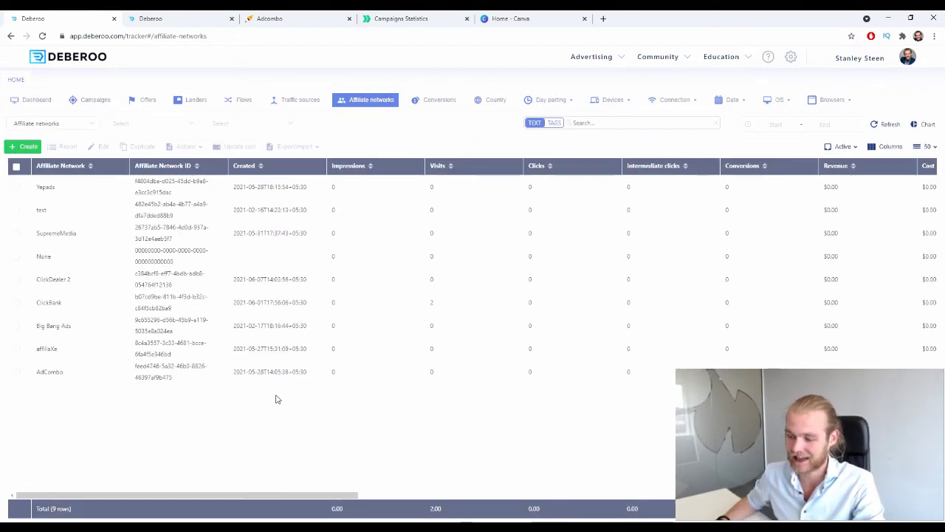
drag(81, 371, 37, 374)
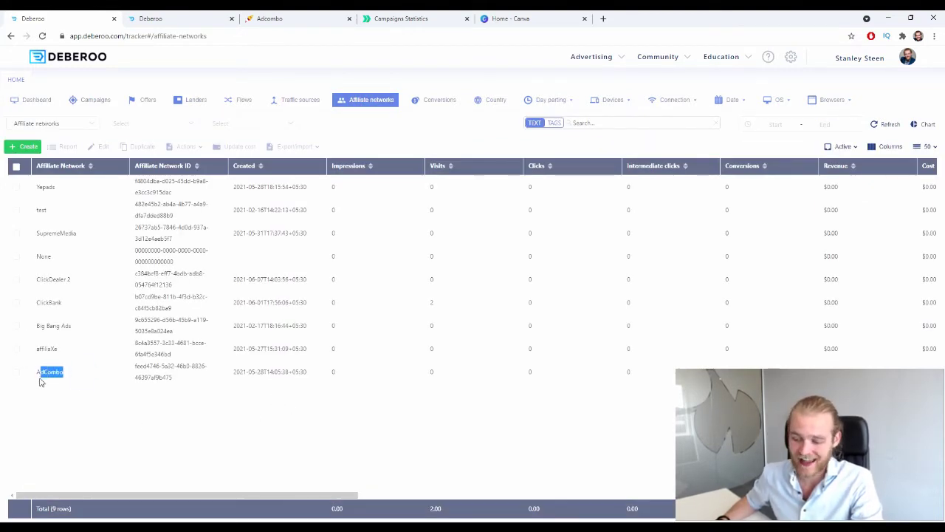
click(50, 400)
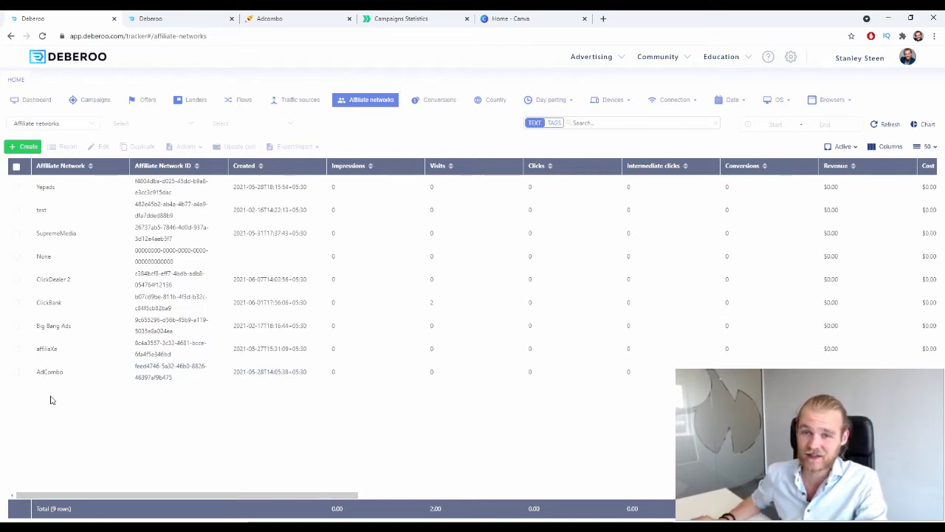
Prepare a new affiliate network from the AdCombo template with the Initial workspace, and close the form without saving
click(22, 146)
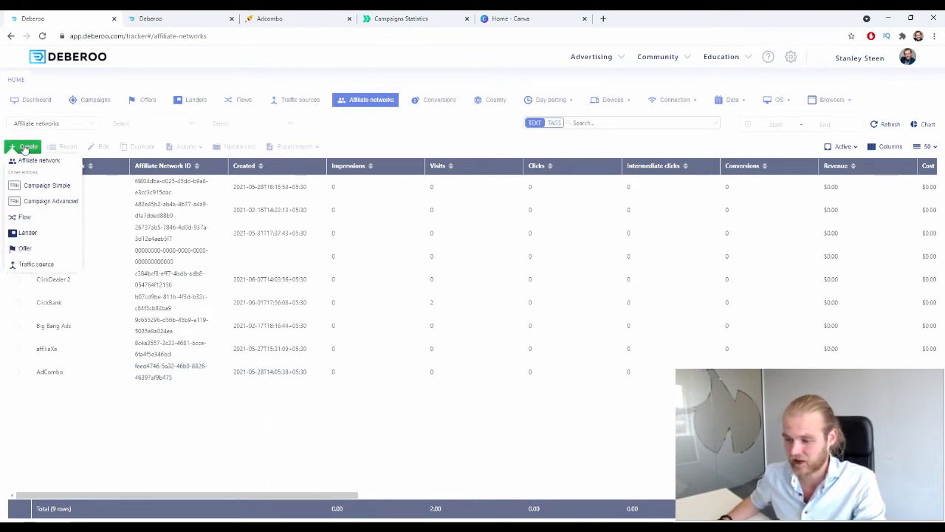
click(37, 159)
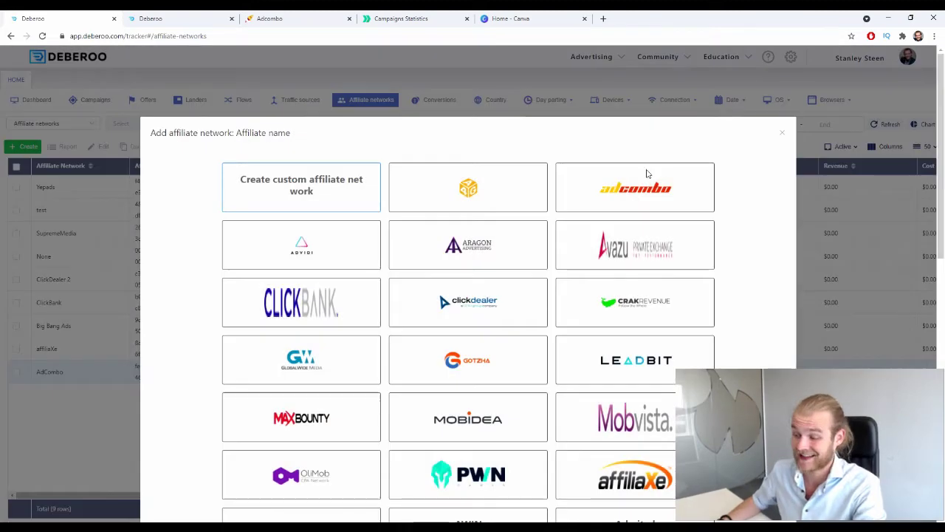
click(644, 177)
scroll(731, 296, down, 10)
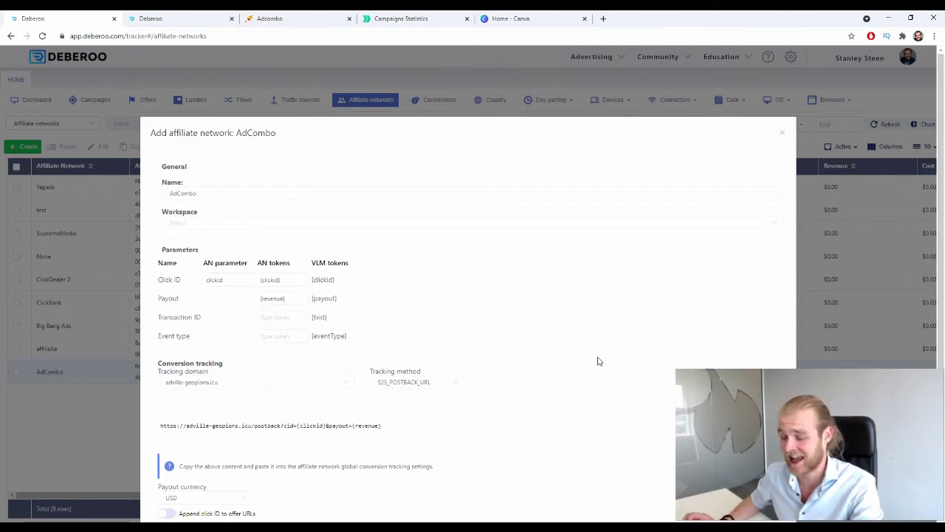
click(217, 221)
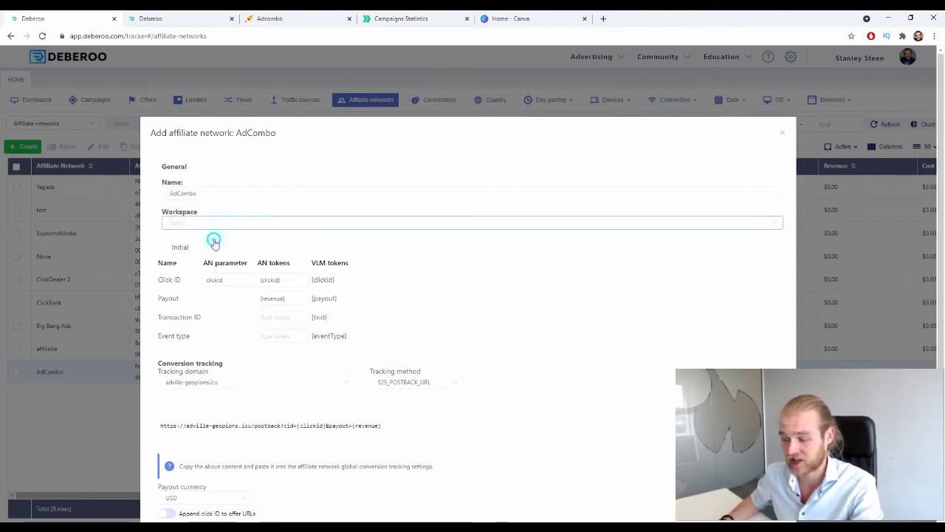
click(214, 244)
scroll(403, 291, down, 2)
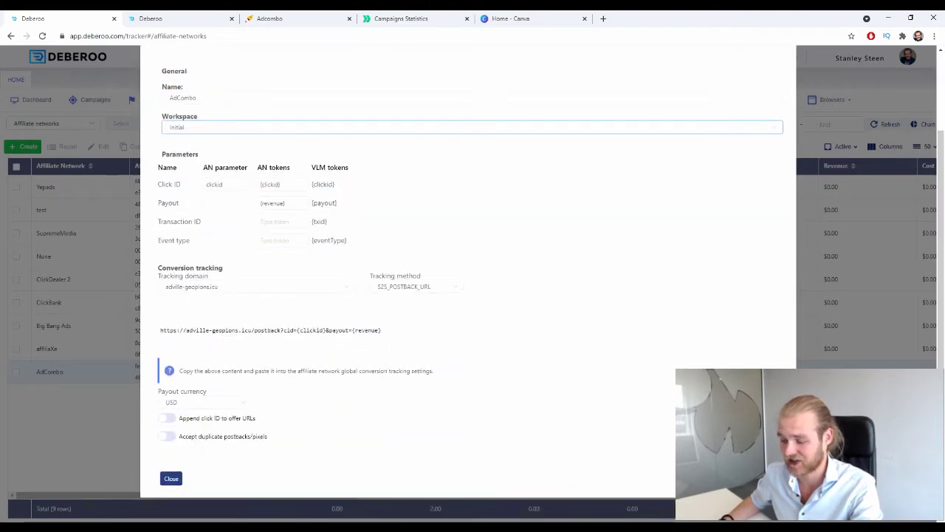
click(170, 478)
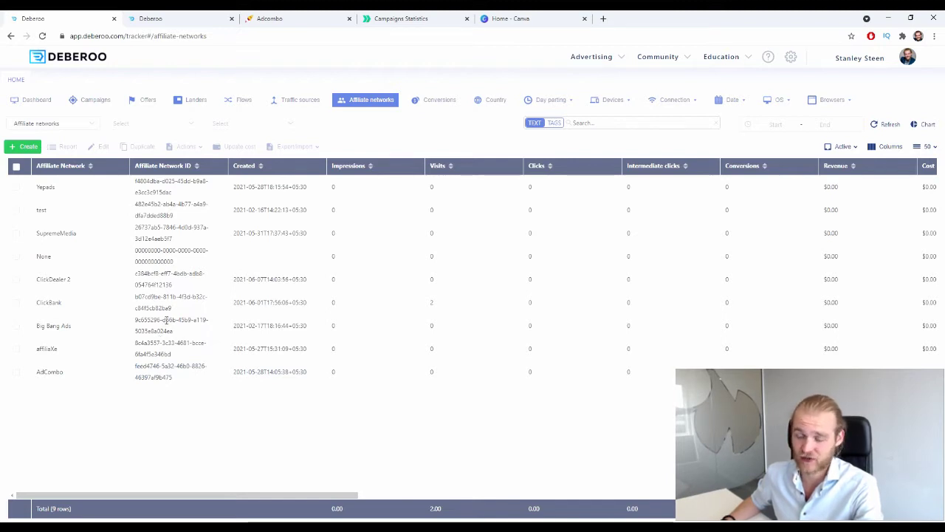
Look through the tracker's traffic sources for EvaDav
click(297, 107)
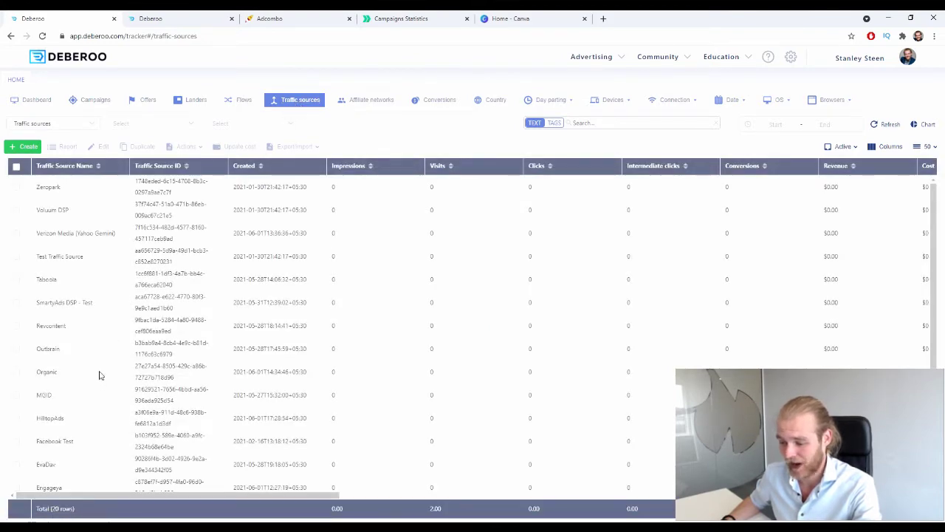
scroll(85, 374, down, 3)
drag(68, 366, 38, 373)
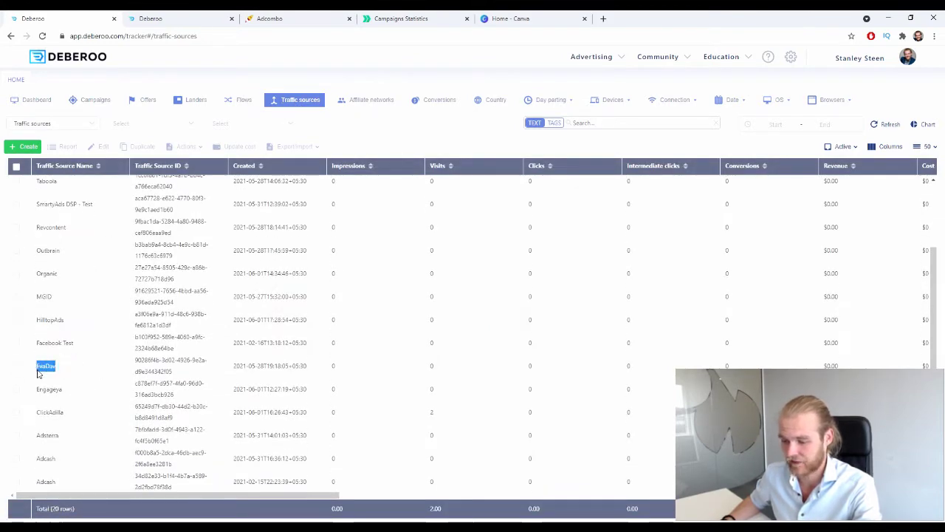
click(83, 367)
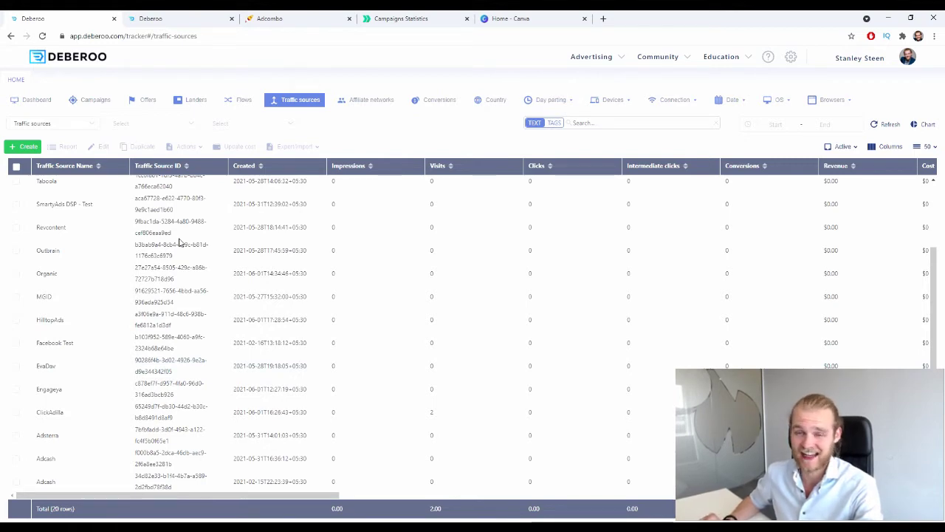
Start a new traffic source from the predefined EvaDav template
click(22, 147)
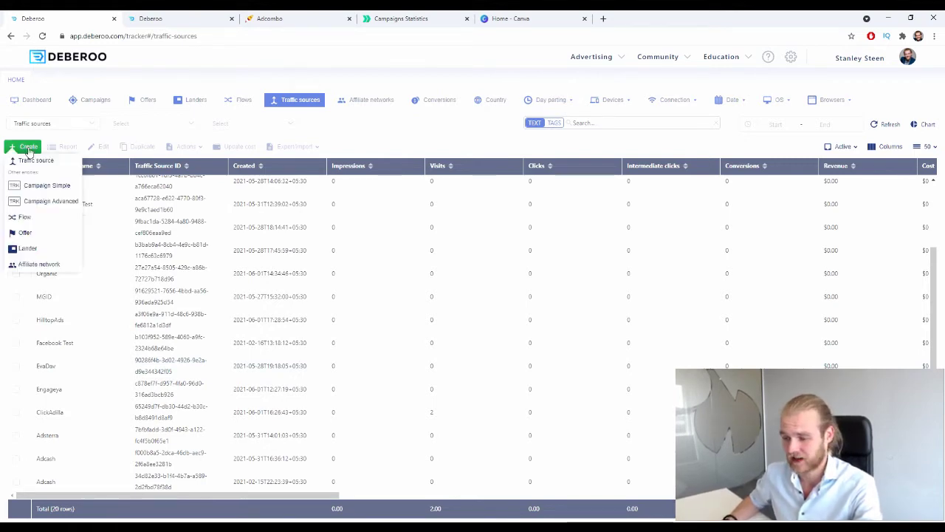
click(20, 160)
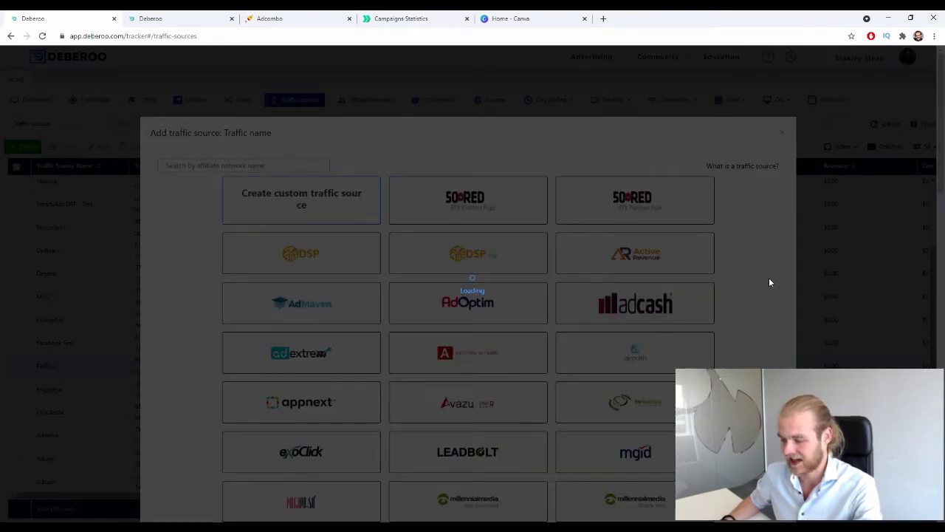
scroll(715, 282, down, 5)
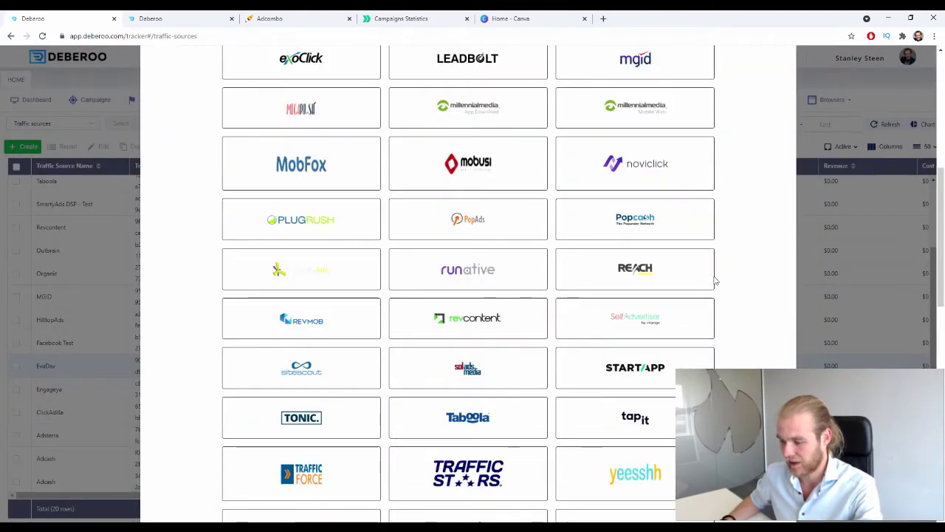
scroll(713, 279, down, 1)
scroll(712, 283, up, 3)
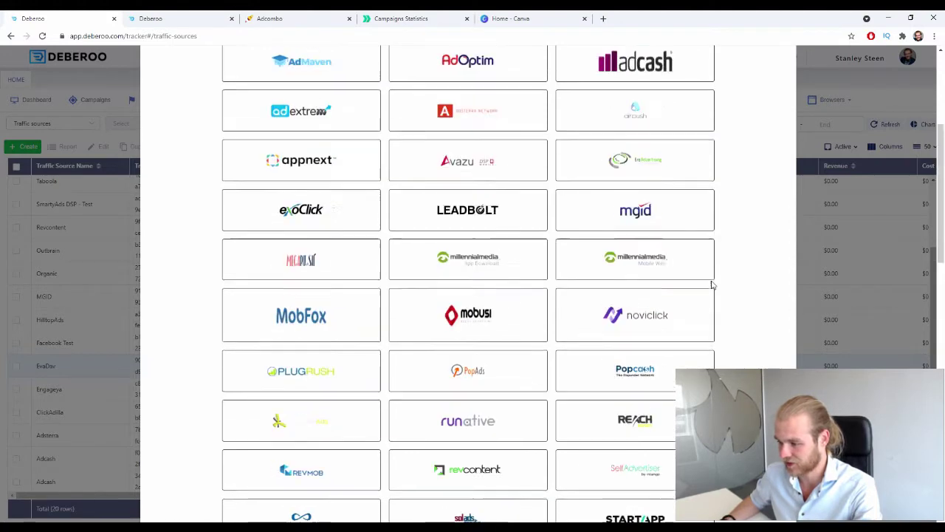
scroll(713, 284, up, 1)
scroll(715, 285, down, 6)
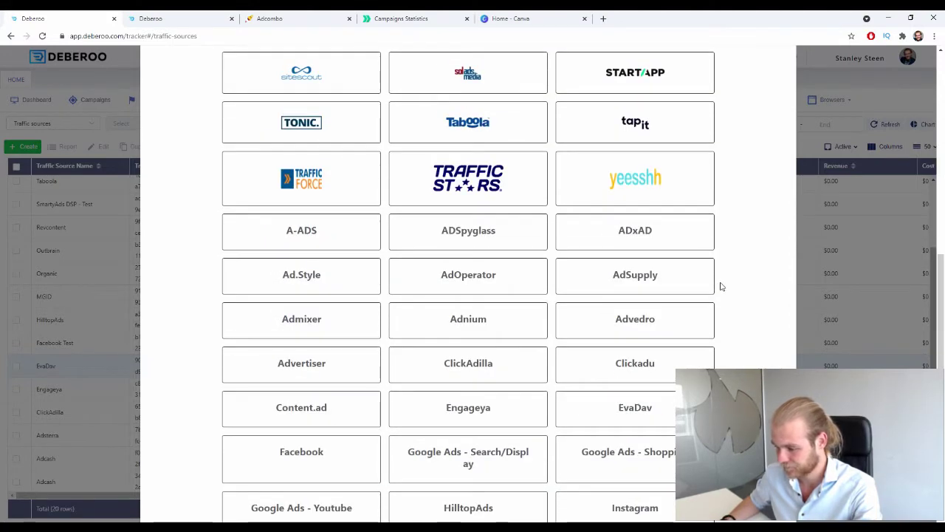
scroll(721, 286, down, 1)
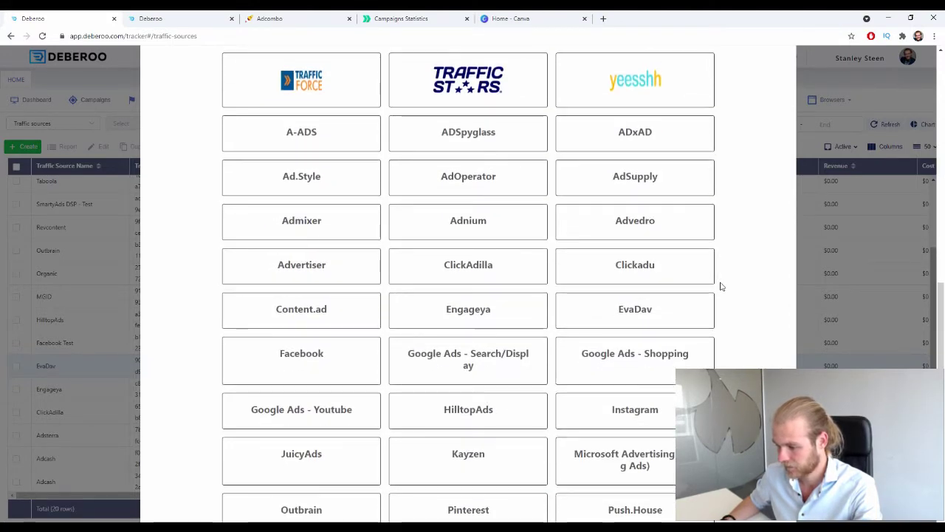
scroll(684, 308, down, 3)
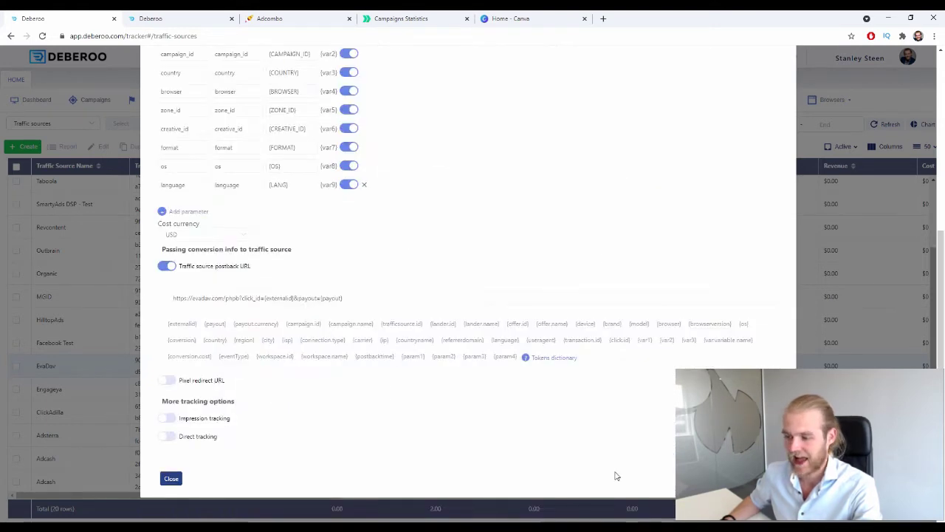
Review the EvaDav template's parameters and workspace choices, and close the form without saving
scroll(497, 318, up, 5)
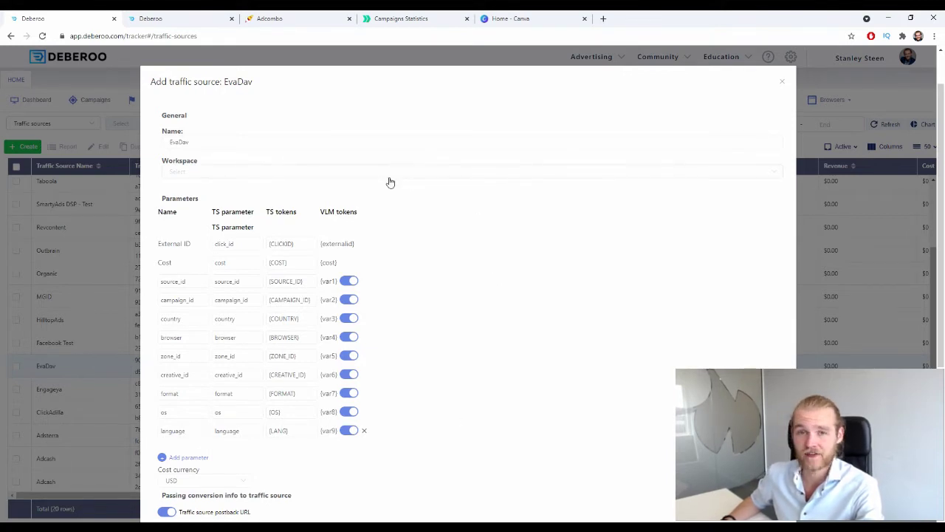
click(310, 172)
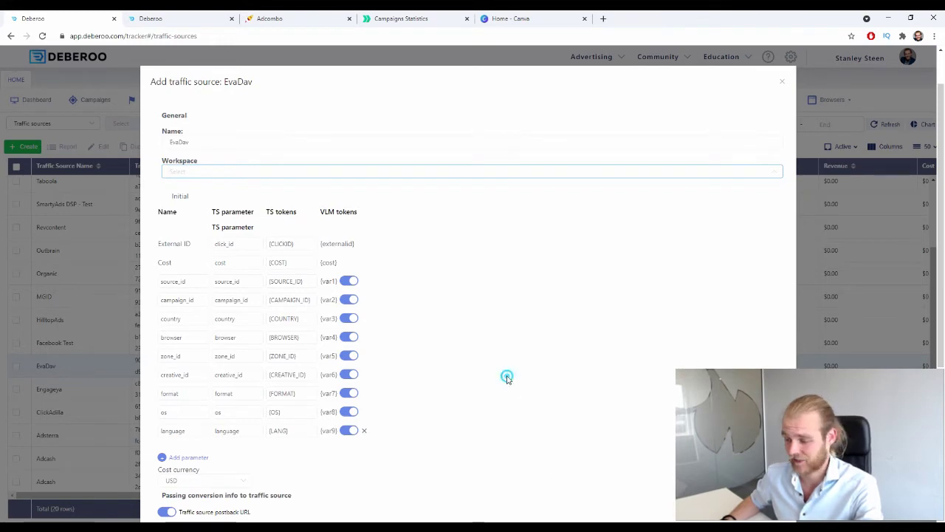
scroll(437, 437, down, 3)
click(171, 478)
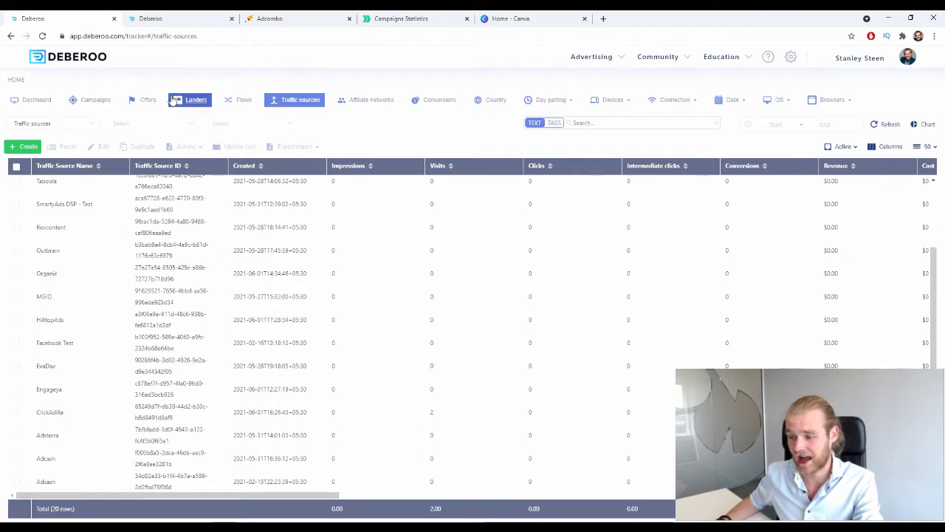
Start a new offer in the Initial workspace with AdCombo as the affiliate network and Malaysia as the country tag
click(144, 98)
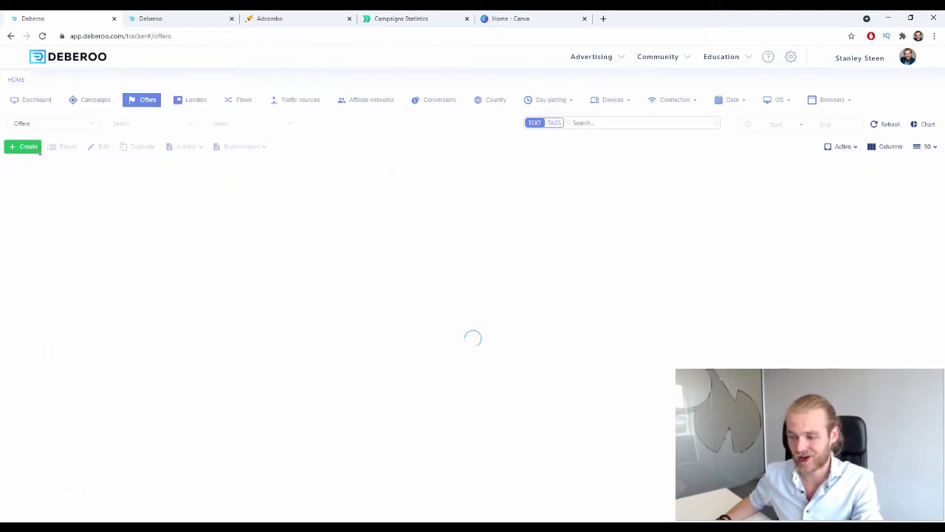
click(28, 147)
click(36, 156)
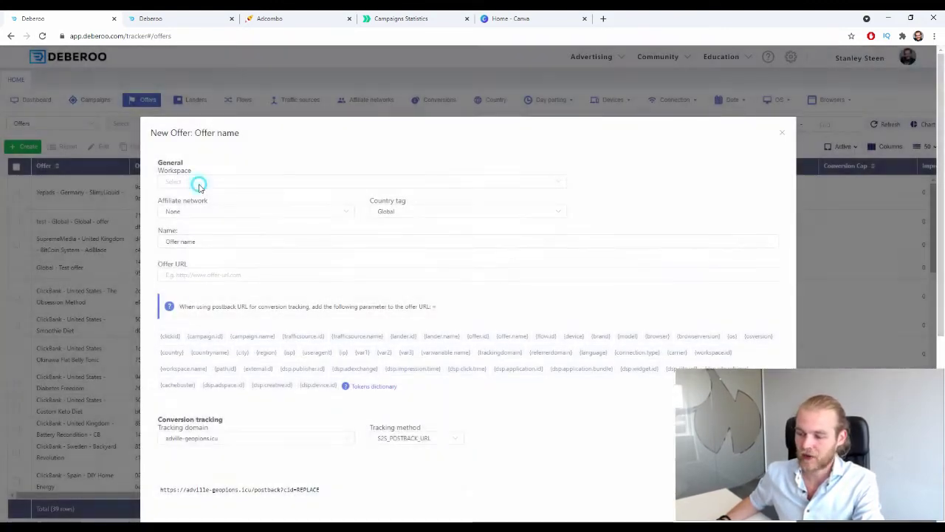
click(237, 212)
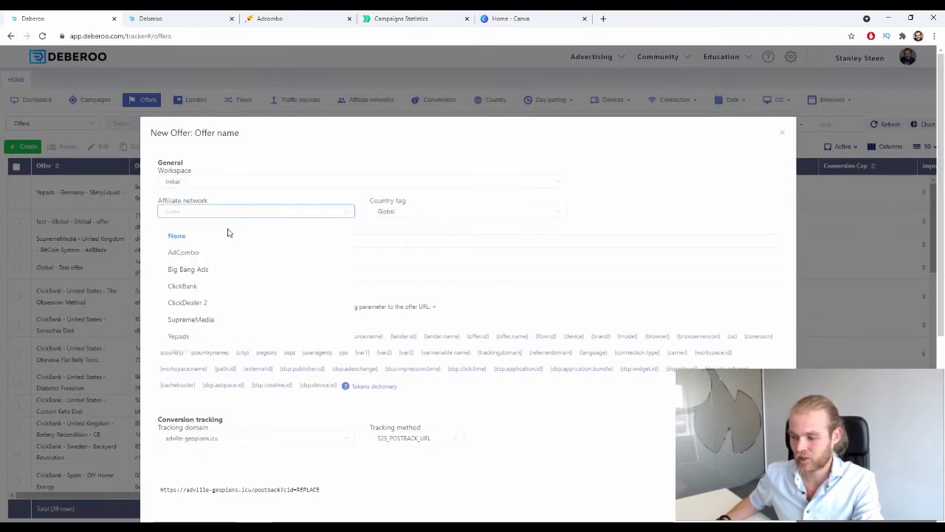
click(211, 249)
click(406, 215)
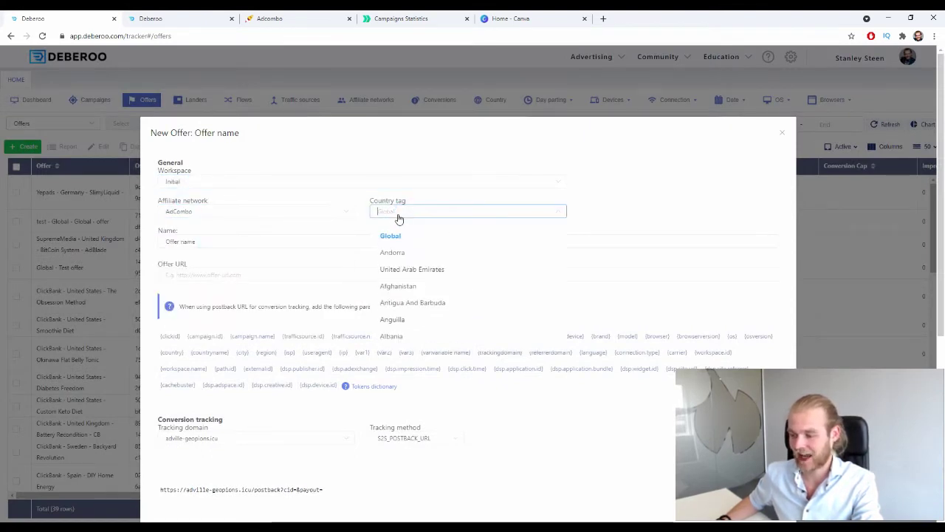
text(mal)
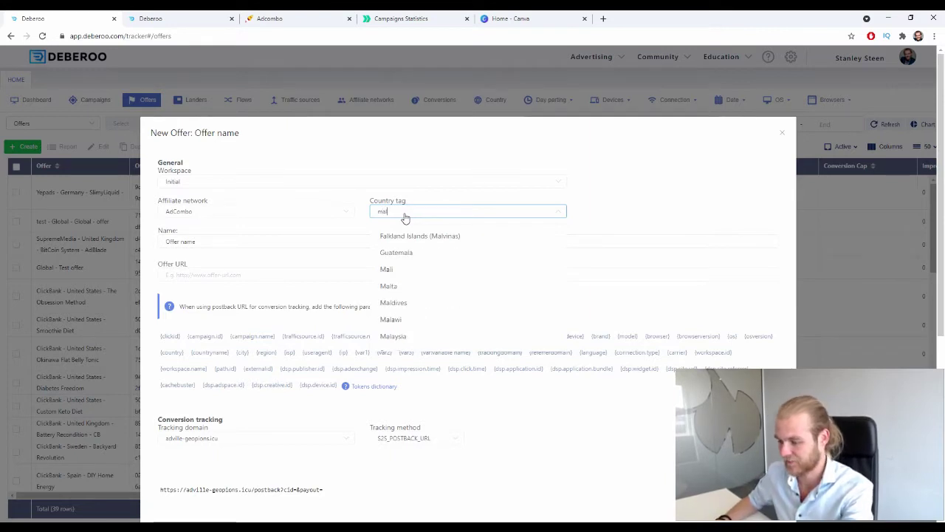
click(415, 336)
Name the new offer Power Factor Saver, after the product on the AdCombo offer page
drag(199, 240, 159, 241)
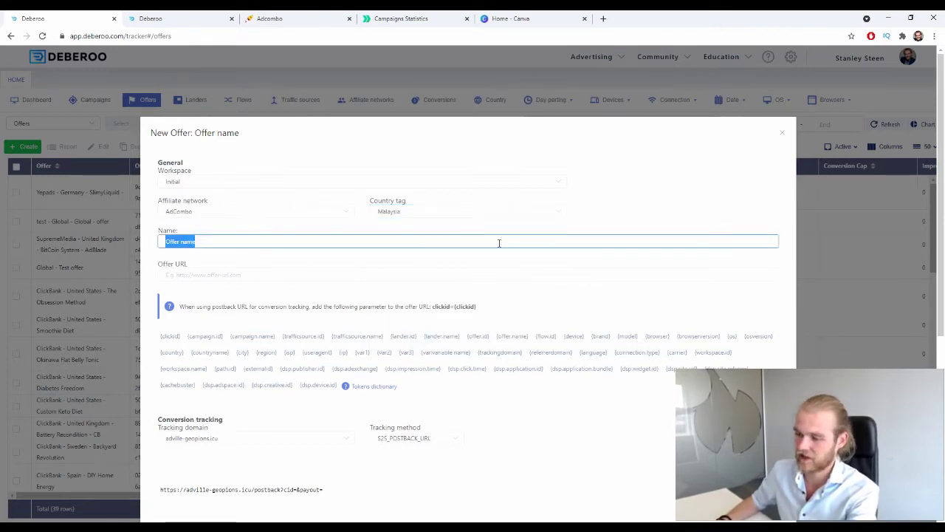
click(280, 18)
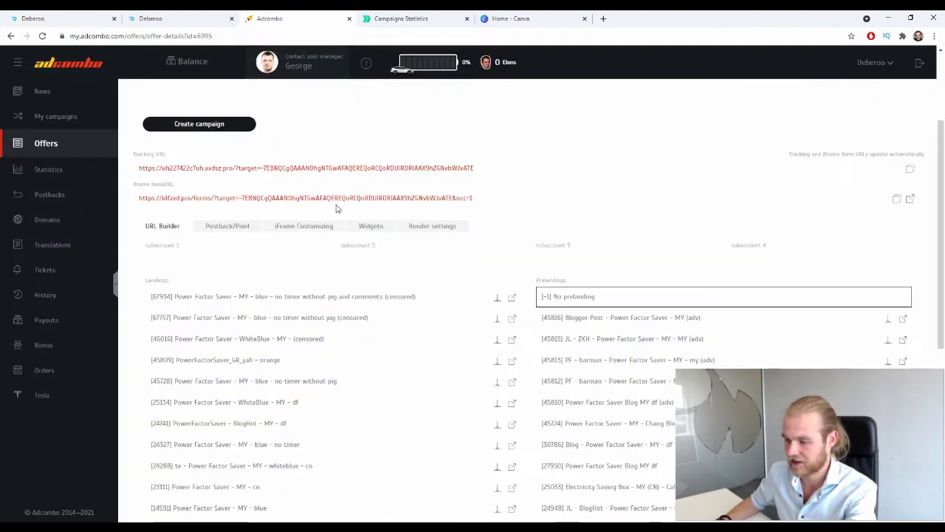
click(3, 14)
text(Power Factor Saver)
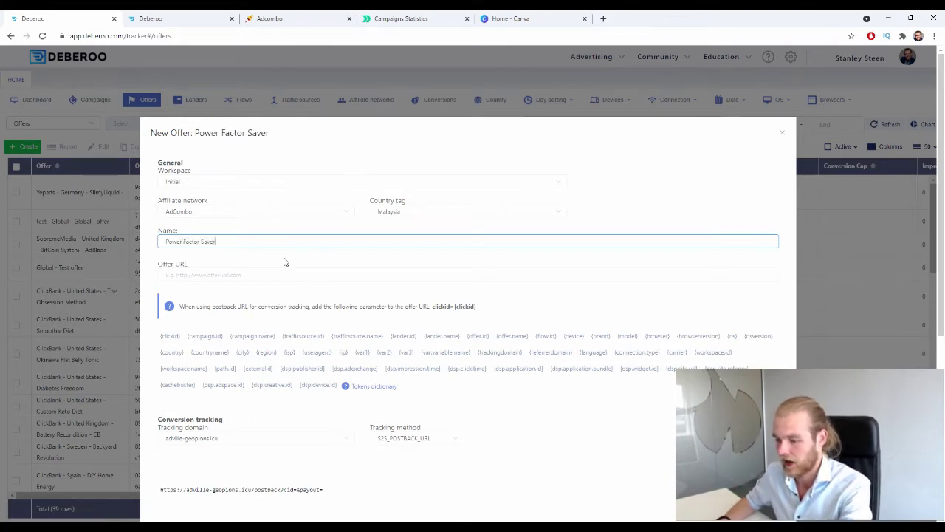
Look through the landing pages available for the Power Factor Saver - MY offer in AdCombo, and return to the Deberoo offer form
click(273, 16)
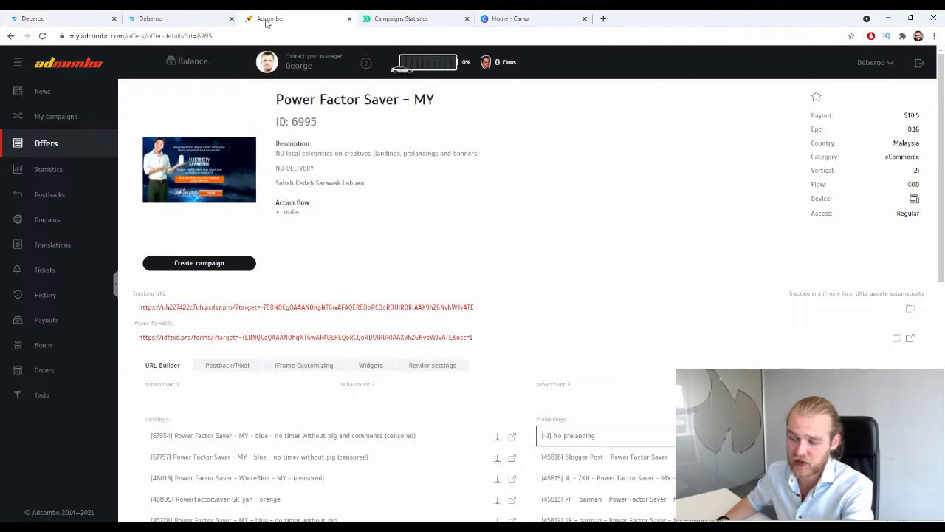
scroll(204, 257, down, 5)
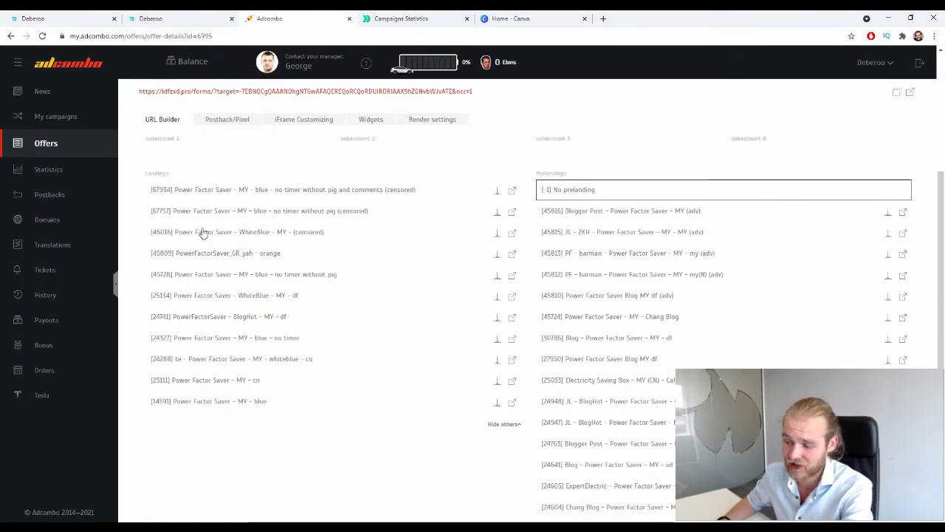
scroll(206, 229, up, 3)
scroll(206, 229, down, 3)
click(33, 18)
scroll(306, 276, down, 5)
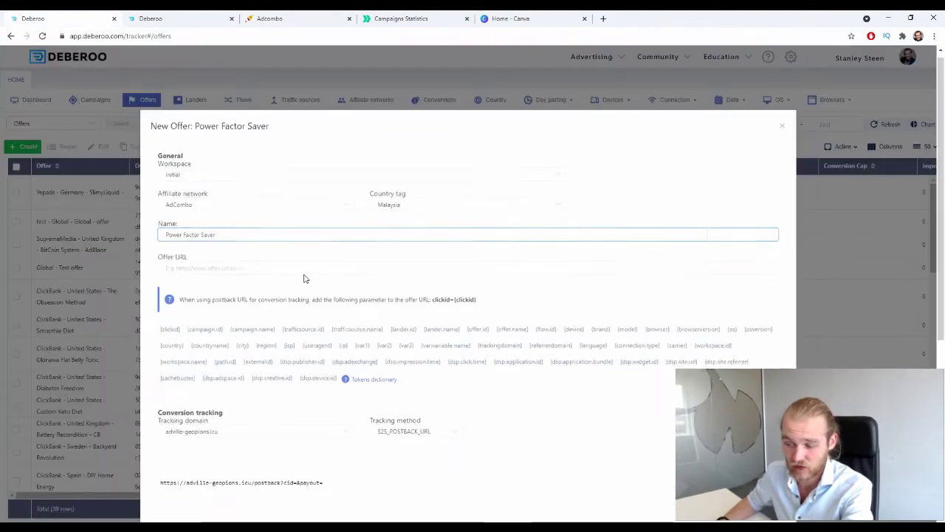
Try extending the offer name to Power Factor Saver Offer Page 1, and remove the added words
scroll(178, 198, up, 5)
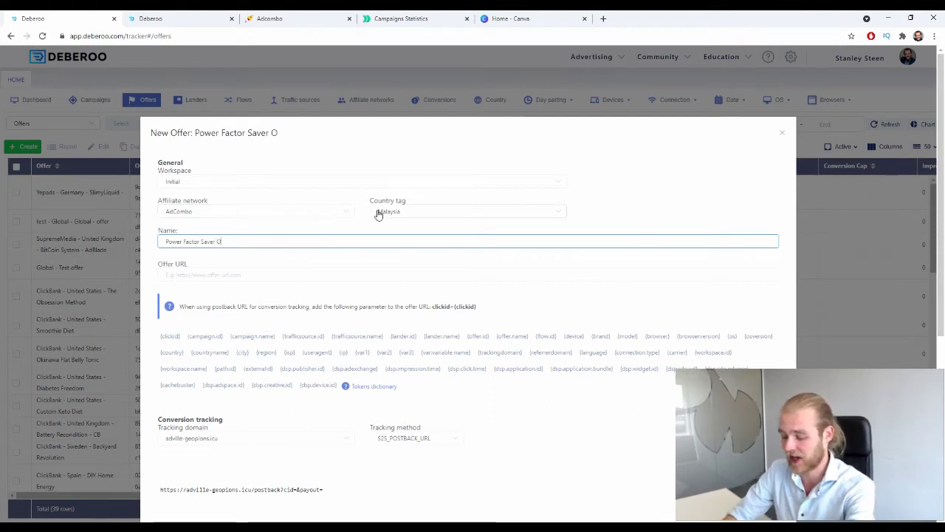
text(er Paf)
key(BackSpace)
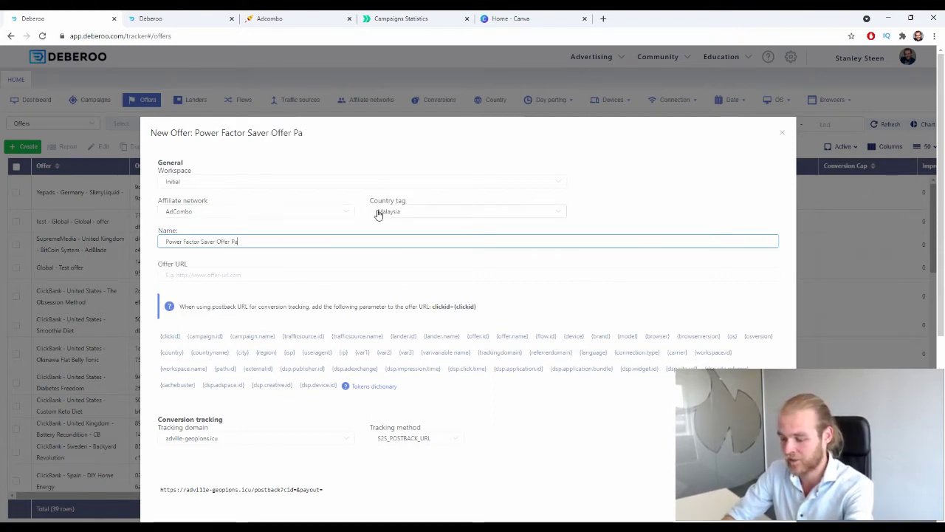
text(ge 1)
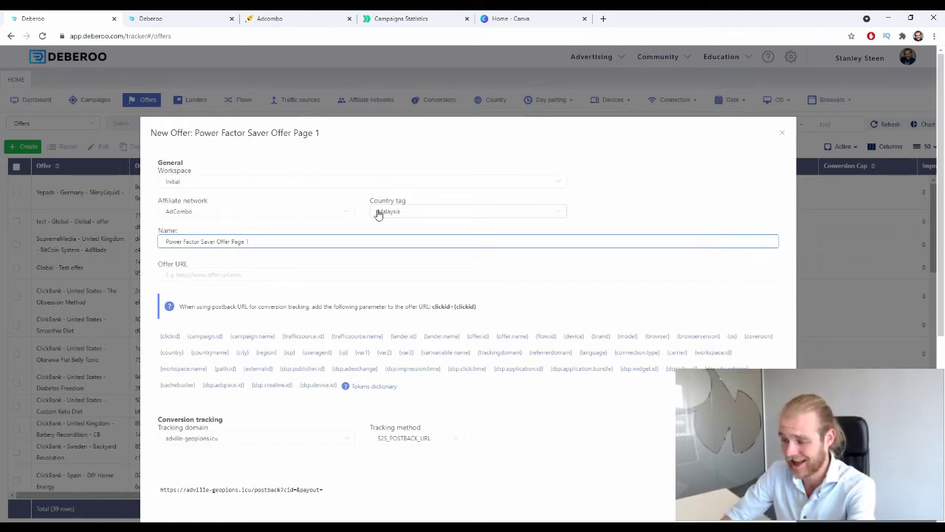
key(ctrl+BackSpace)
key(ctrl+BackSpace)
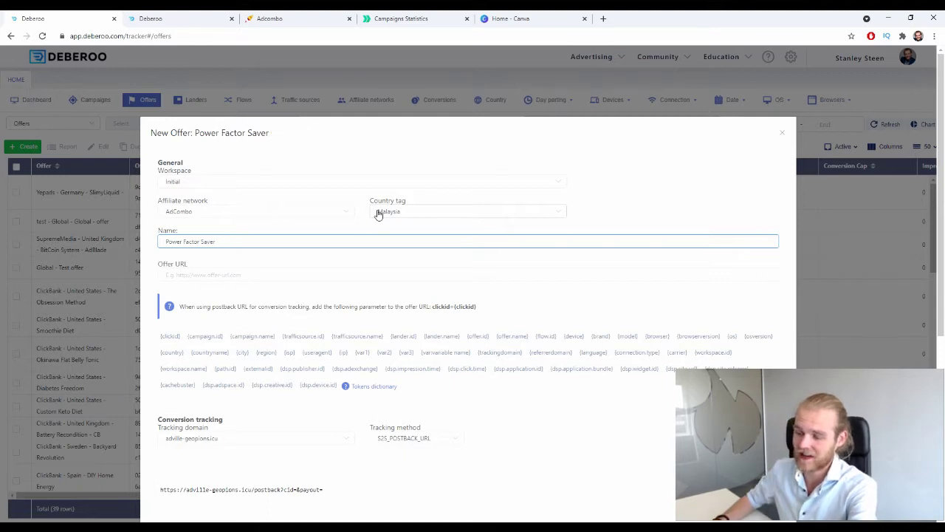
Switch to the AdCombo offer page and set the tracking URL to use No prelanding
click(250, 275)
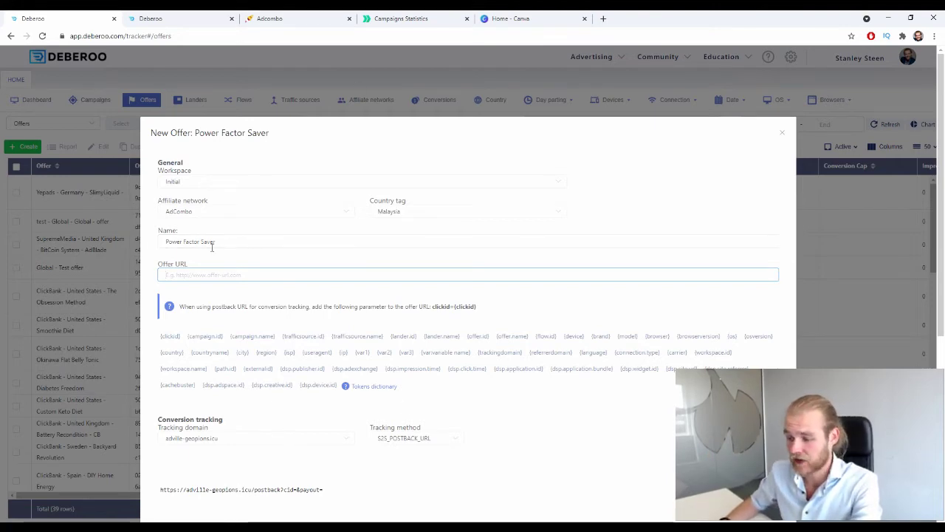
click(164, 264)
click(270, 18)
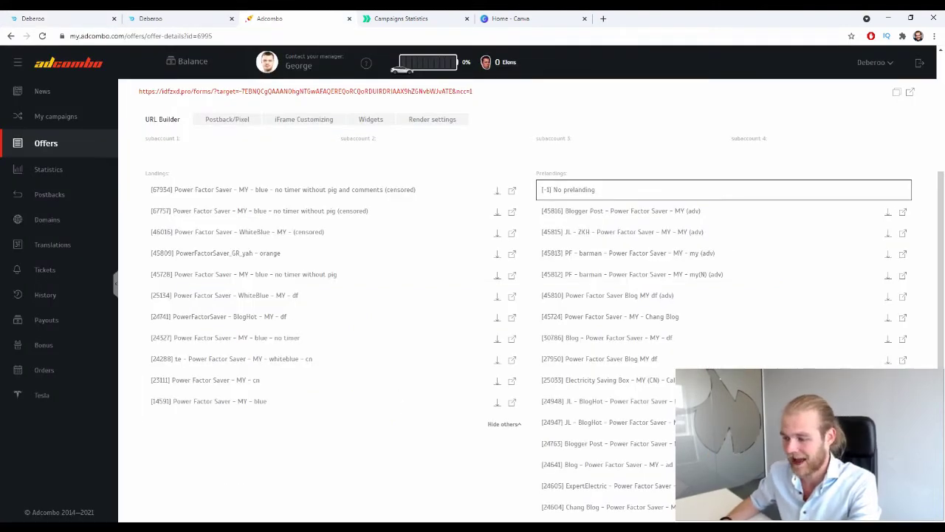
scroll(337, 468, up, 1)
scroll(410, 463, up, 2)
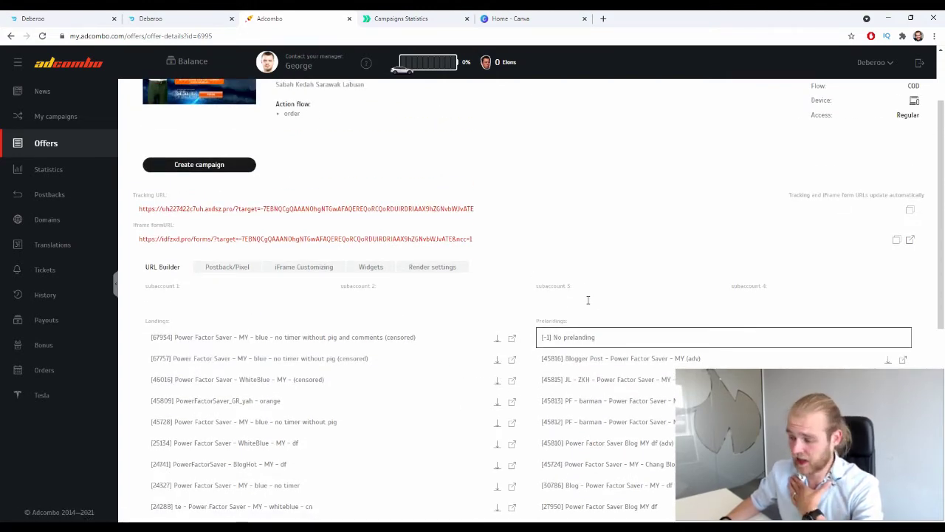
click(562, 336)
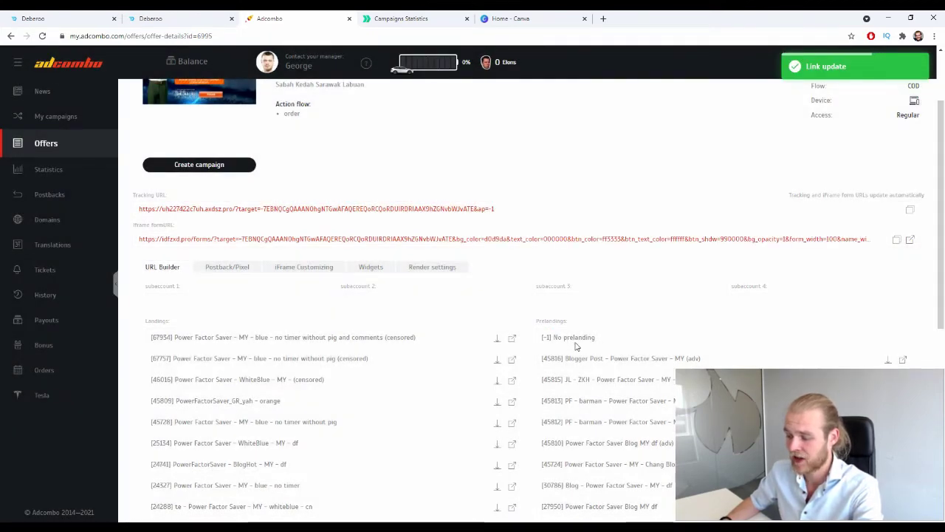
Try the landings 67934, 67757 and 46016 in the URL builder, and settle on 45809 PowerFactorSaver_GR_yah - orange
scroll(570, 337, down, 2)
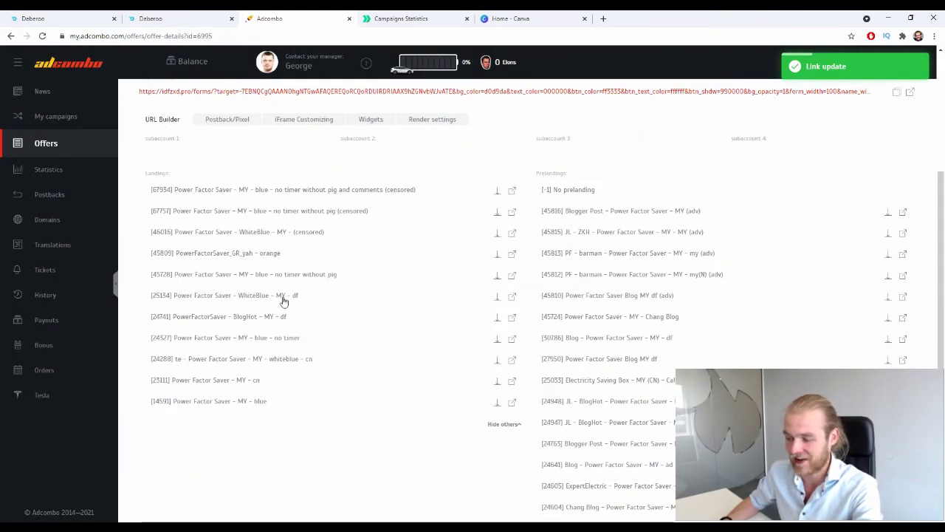
scroll(316, 380, up, 1)
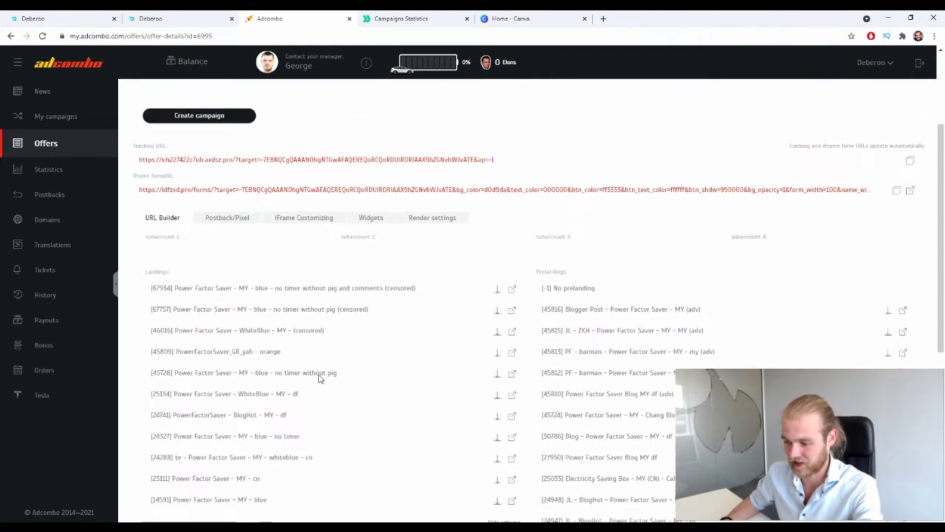
click(273, 292)
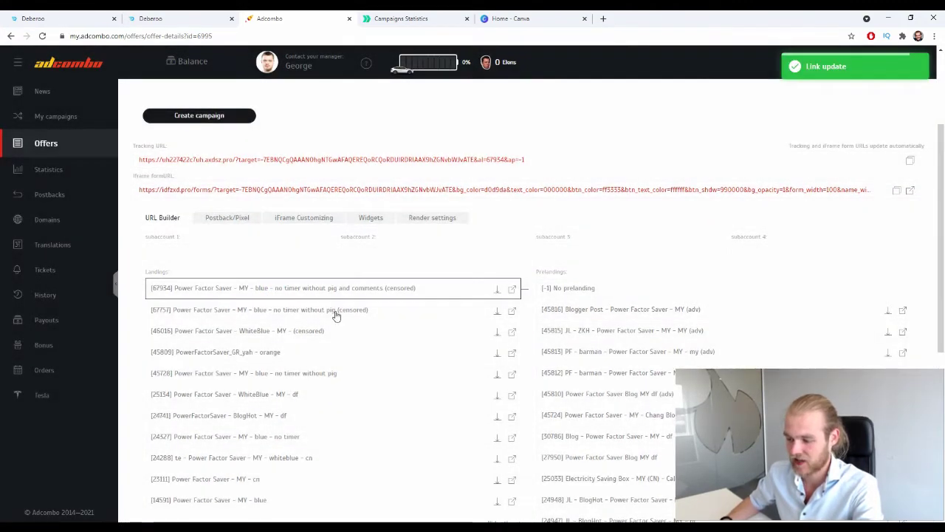
click(329, 308)
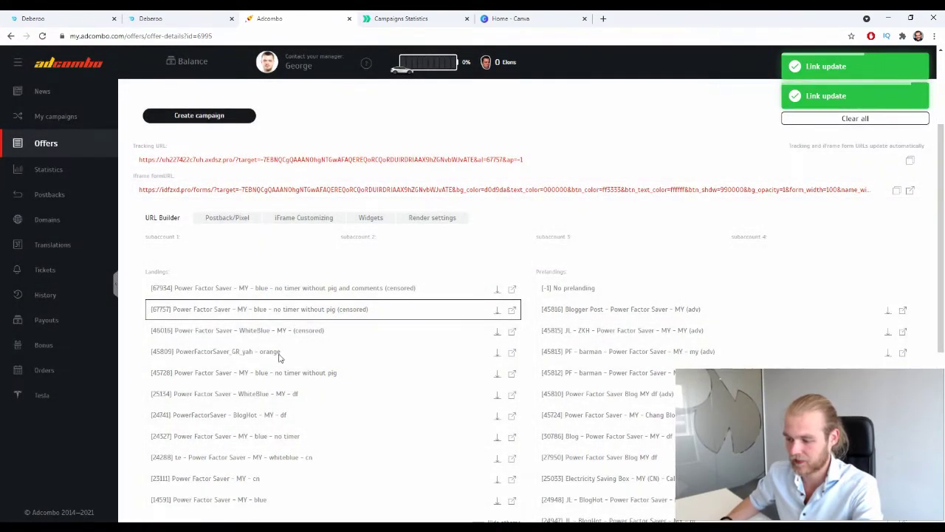
click(312, 332)
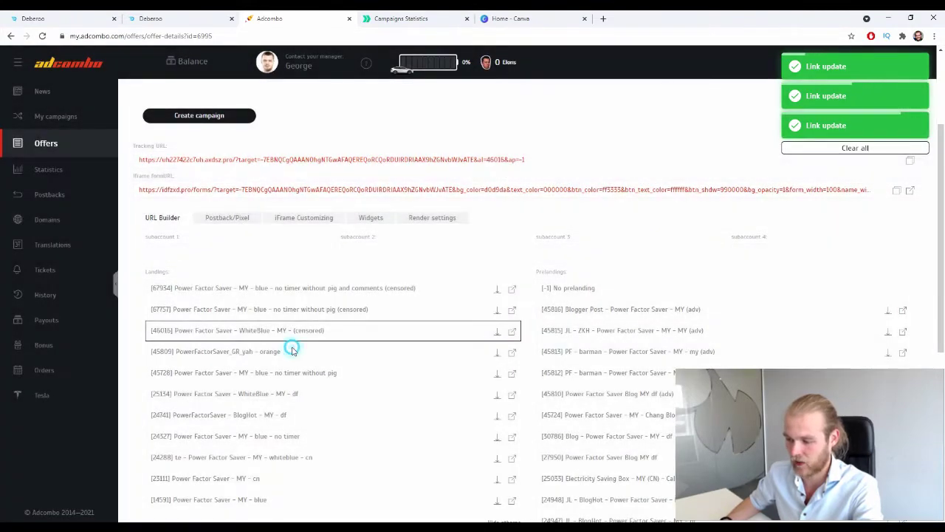
click(212, 353)
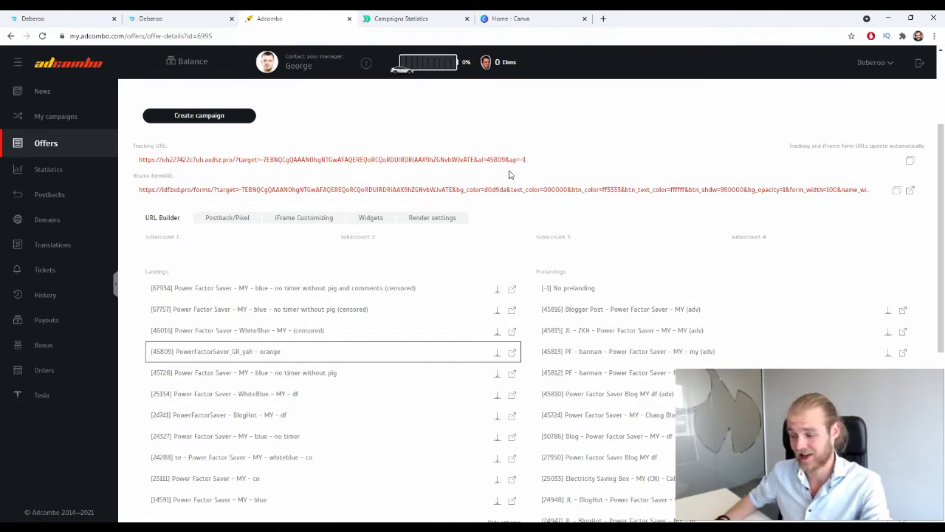
Preview the PowerFactorSaver_GR_yah - orange landing page from start to end, and close the preview
click(512, 352)
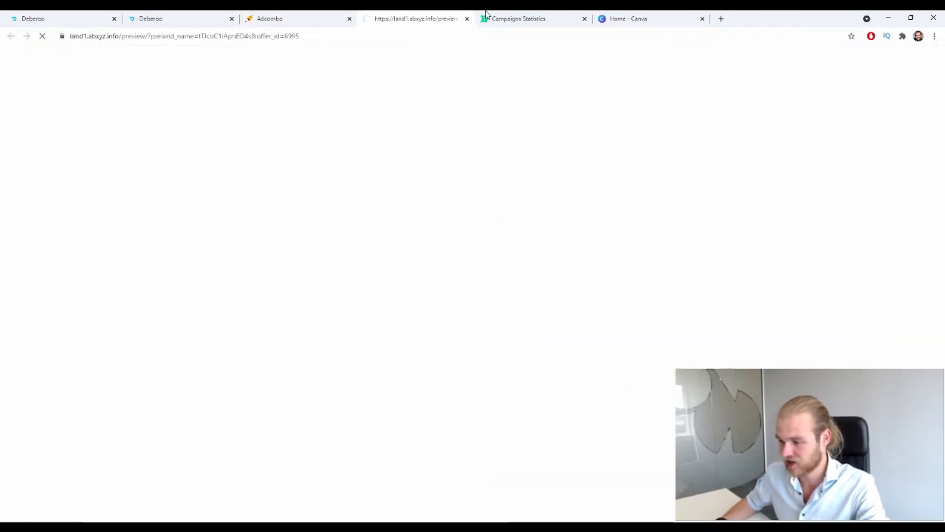
scroll(479, 167, down, 15)
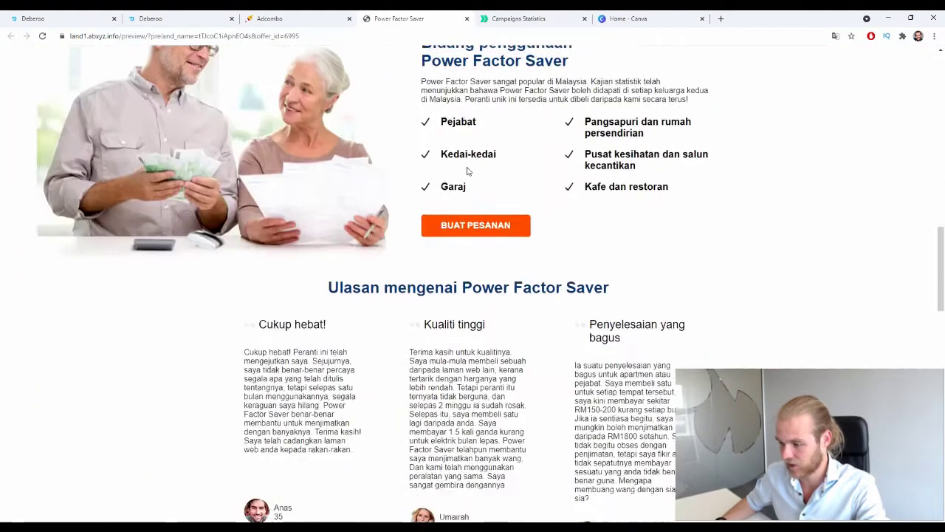
scroll(500, 151, down, 5)
scroll(500, 151, up, 20)
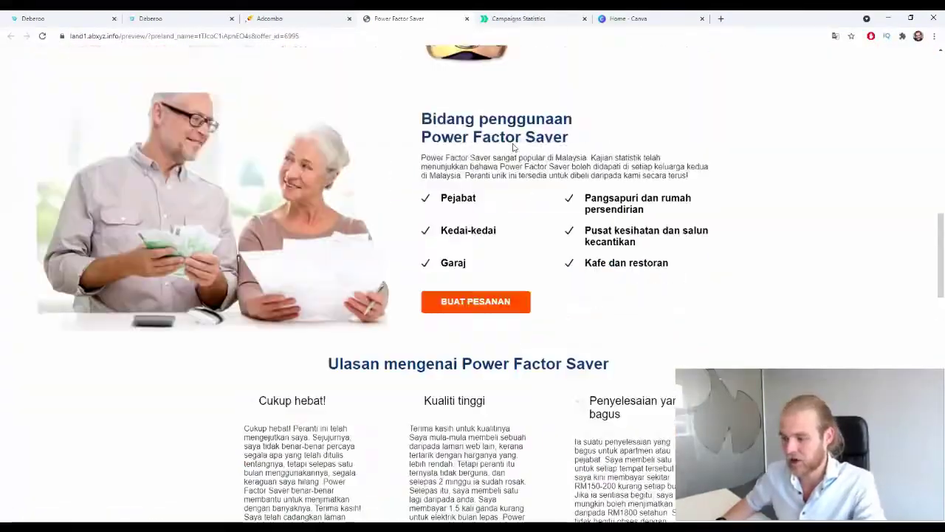
scroll(500, 150, up, 10)
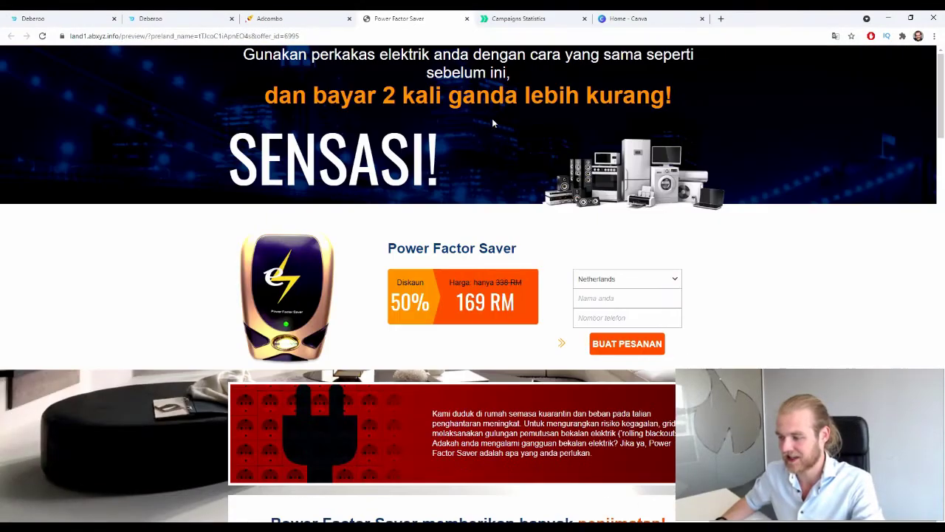
click(467, 19)
Reselect landing 45809 with No prelanding and examine the tracking URL generated for that combination
click(236, 354)
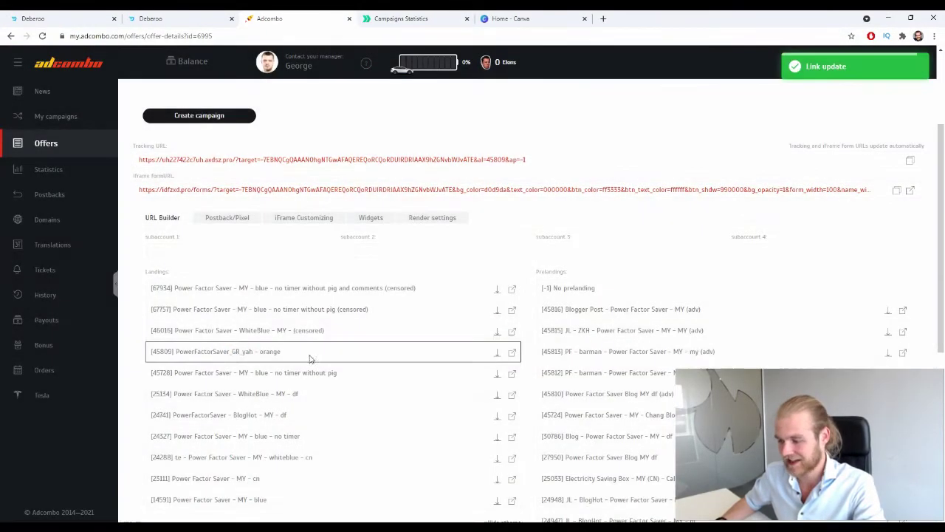
click(550, 290)
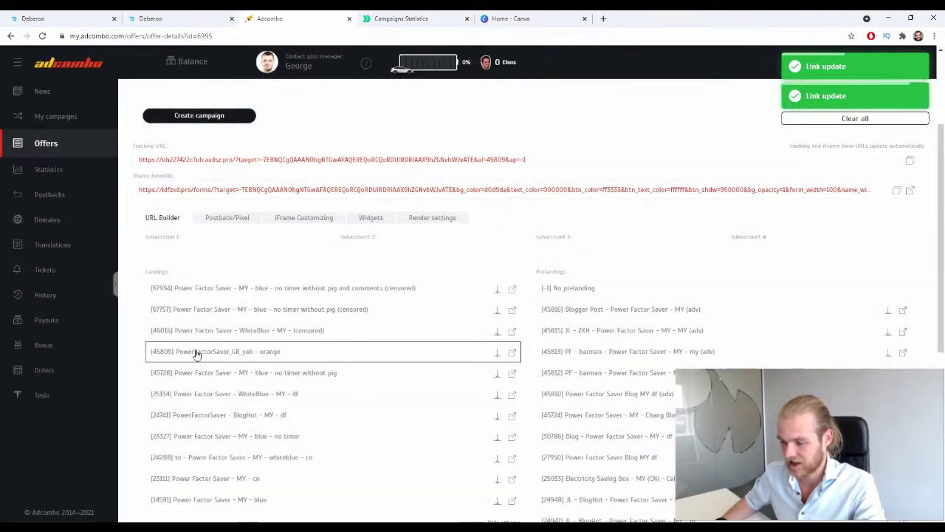
click(543, 158)
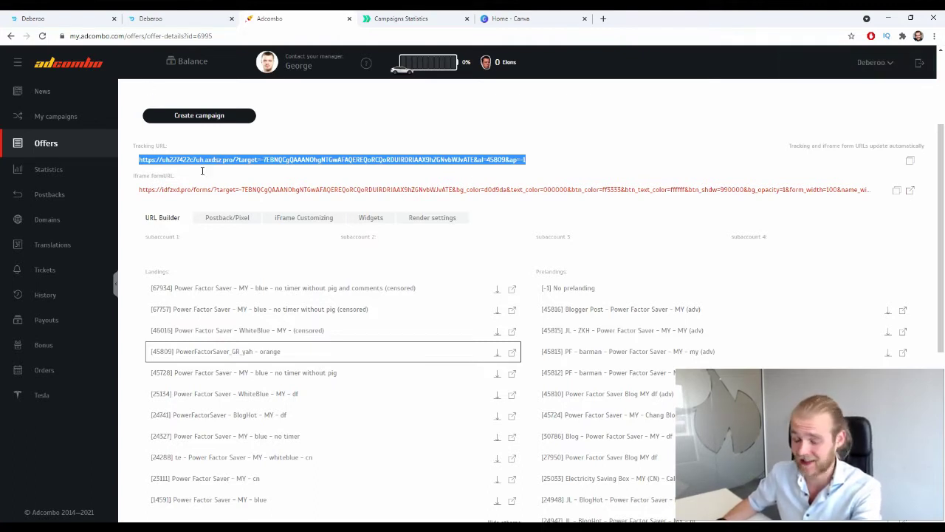
click(372, 117)
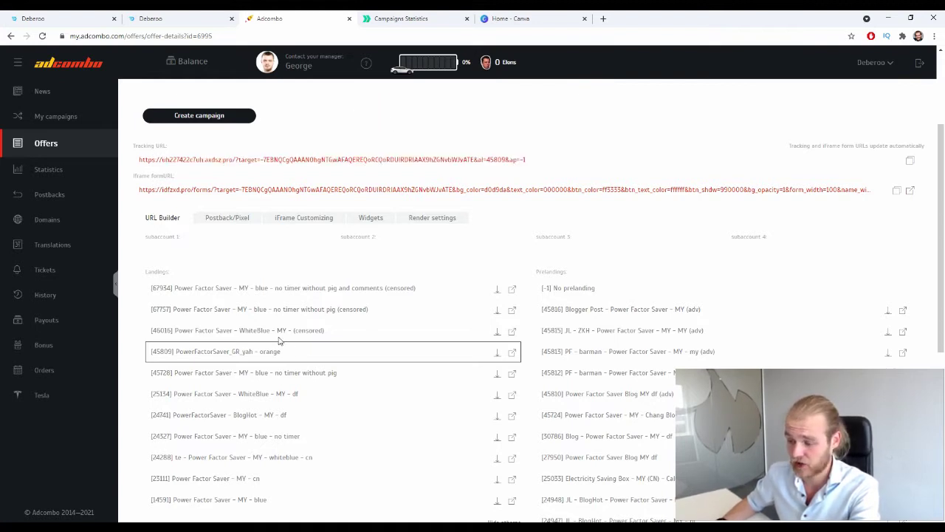
Try landing 45728 to compare its tracking URL, and return the selection to landing 45809 PowerFactorSaver_GR_yah - orange
click(272, 372)
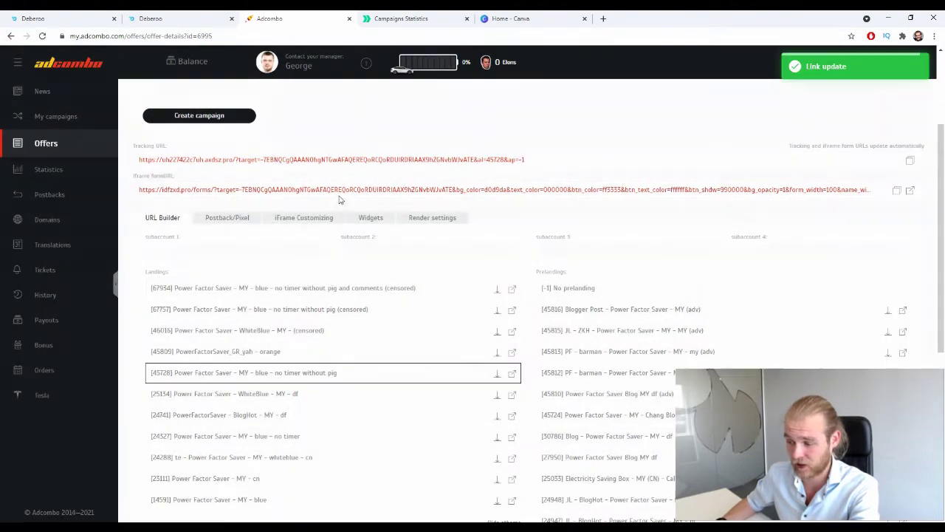
double_click(550, 159)
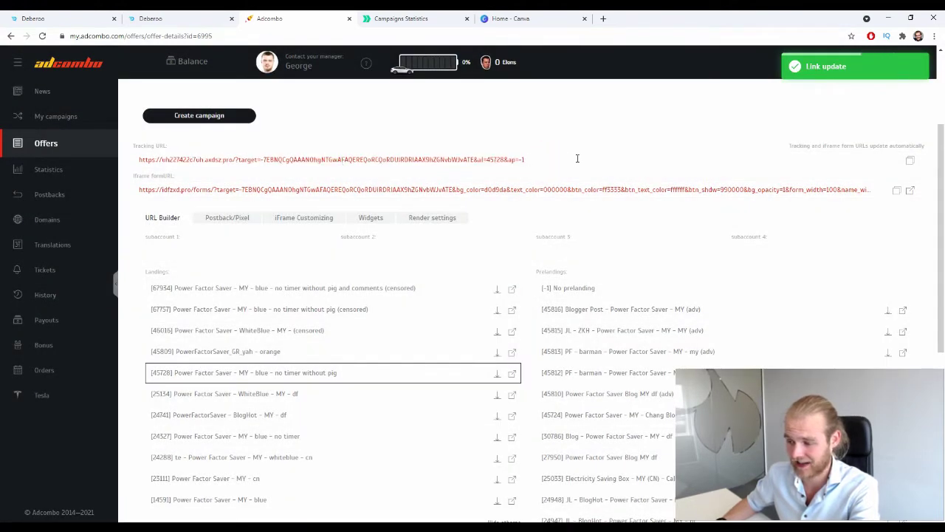
click(576, 158)
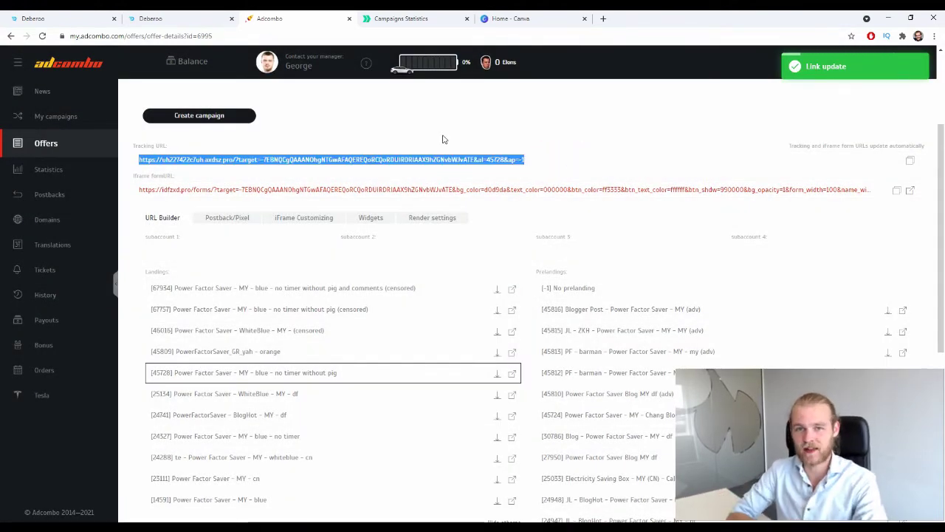
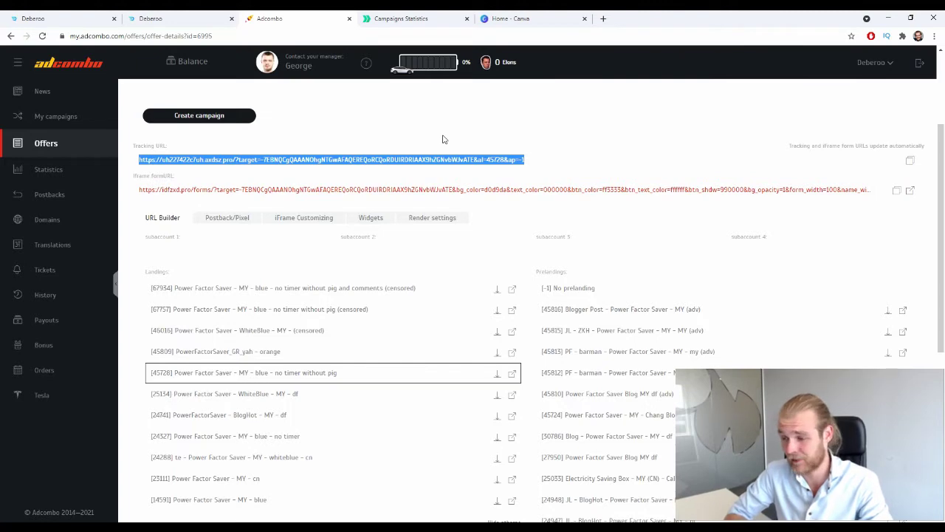
click(279, 351)
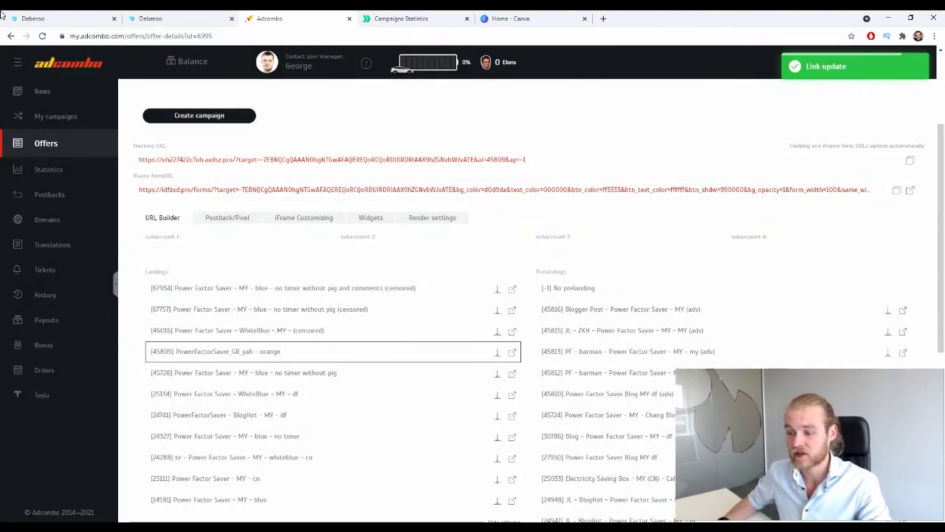
Switch to the new offer form in Deberoo and paste the AdCombo tracking URL for landing 45809 as the offer URL
click(45, 18)
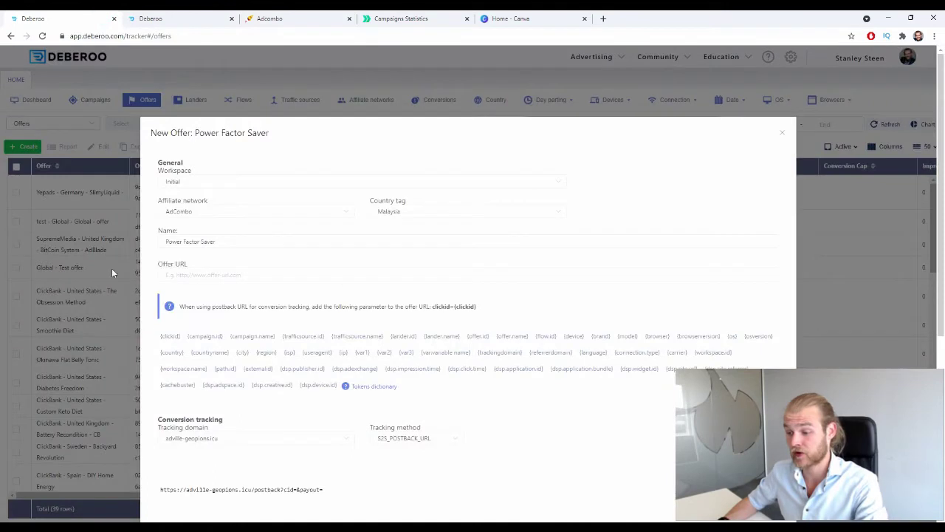
click(229, 274)
text(https://uh227422c7uh.axdsz.pro/?target=-7EBNQCgQAAANOhgNTGwAFAQEREQoRCQoRDURDRIAAX9hZGNvbWJvATE&al=45809&ap=-1)
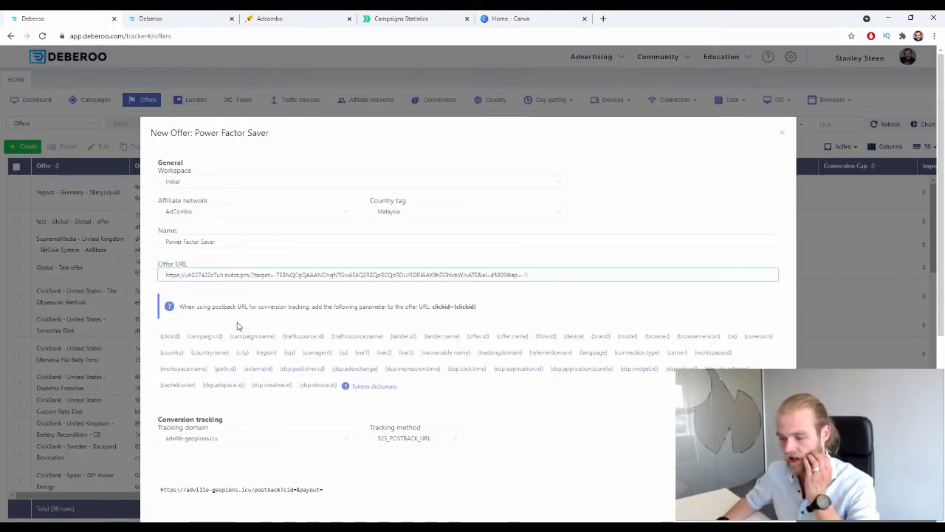
Append the postback parameter ?clickid={clickid} to the end of the offer URL and save the Power Factor Saver offer
drag(178, 302, 396, 305)
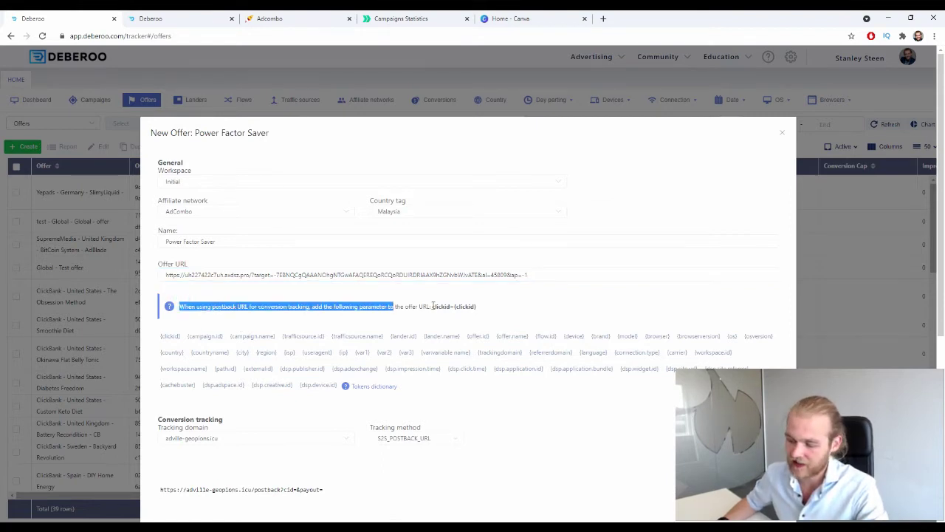
click(550, 303)
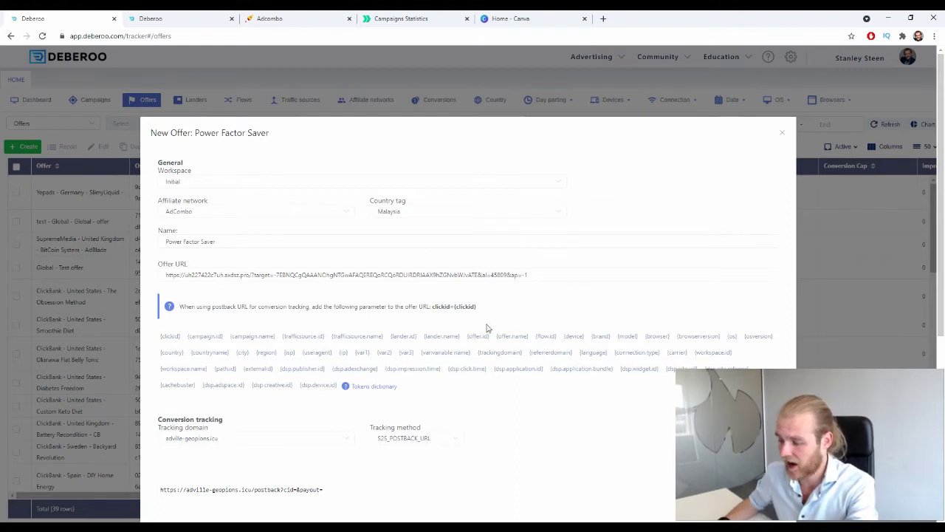
drag(478, 306, 431, 309)
key(ctrl+c)
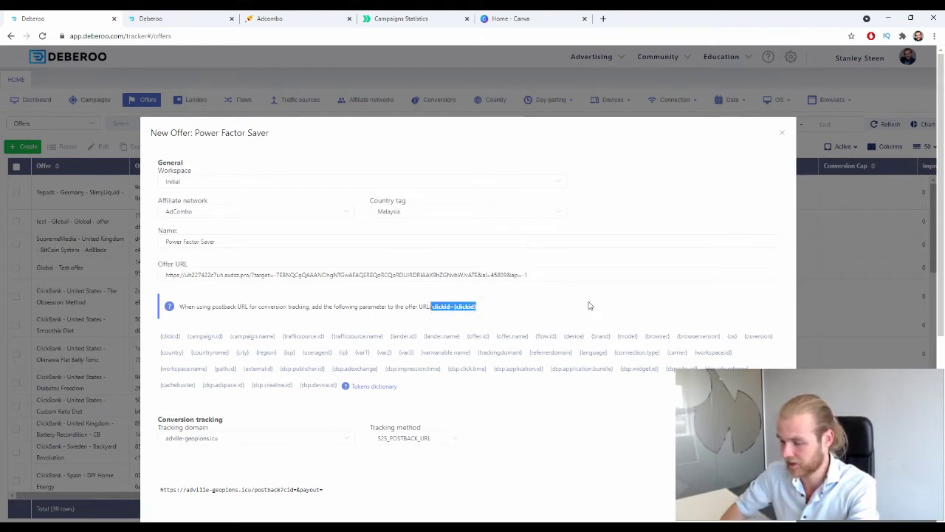
click(563, 272)
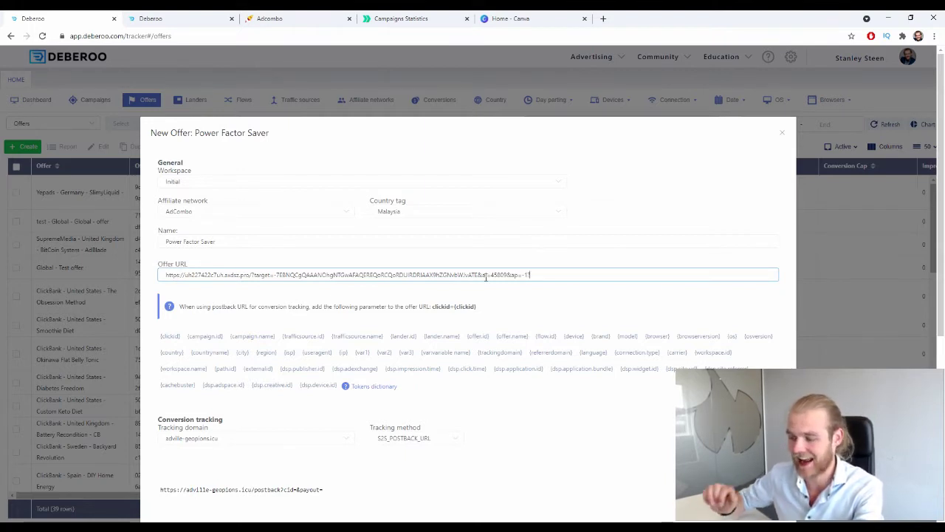
text(&)
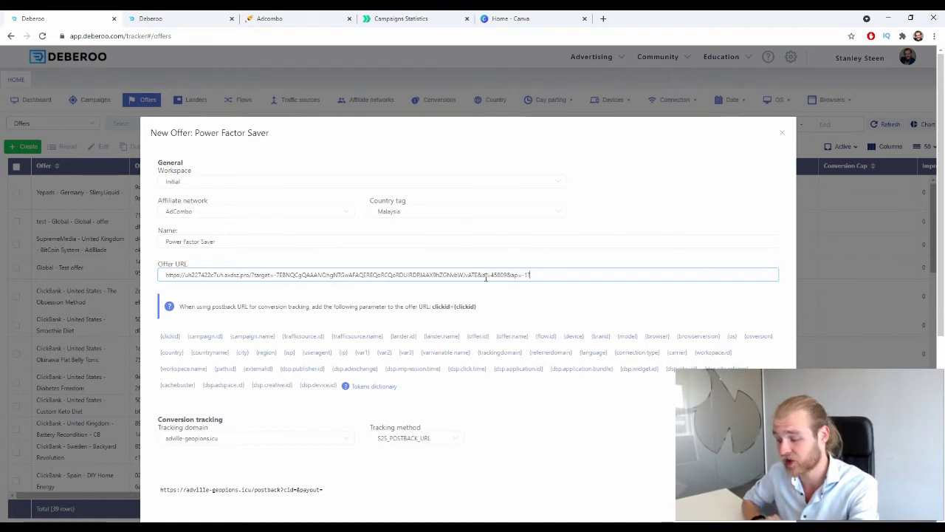
key(ctrl+v)
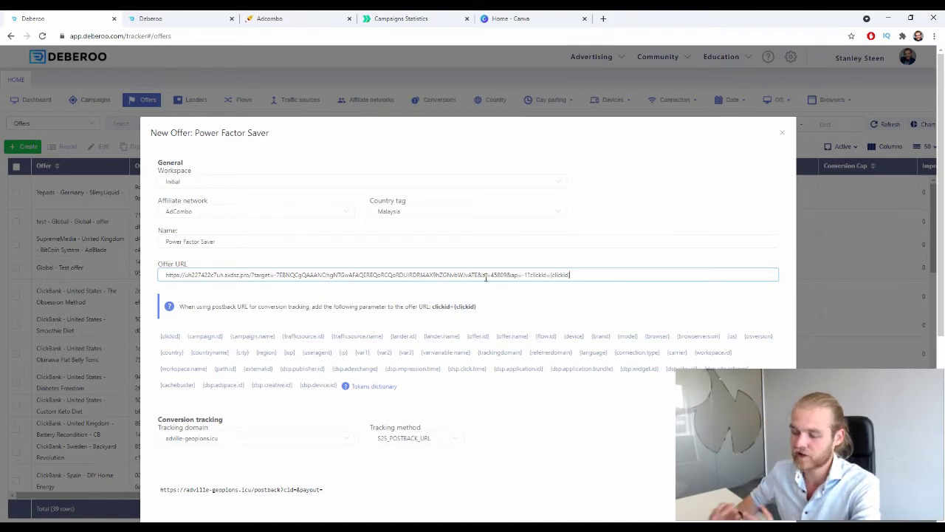
scroll(470, 291, down, 4)
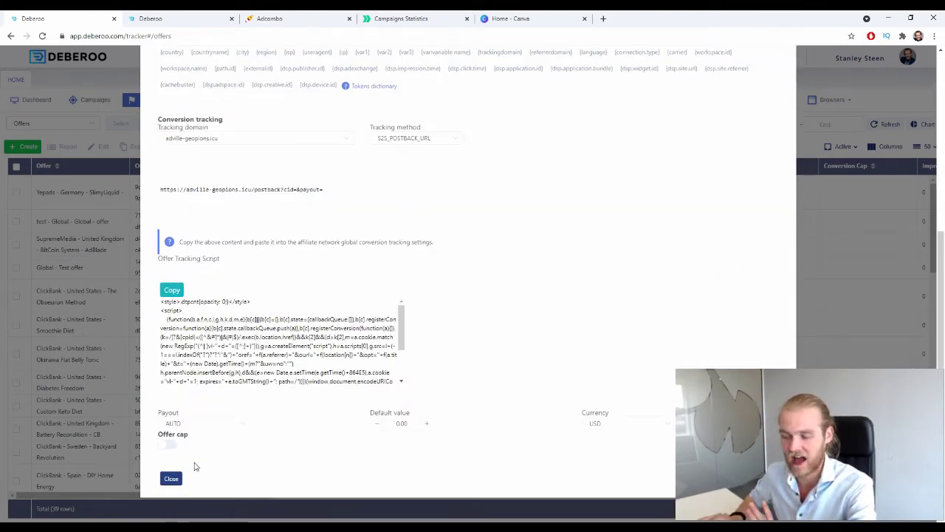
key(Escape)
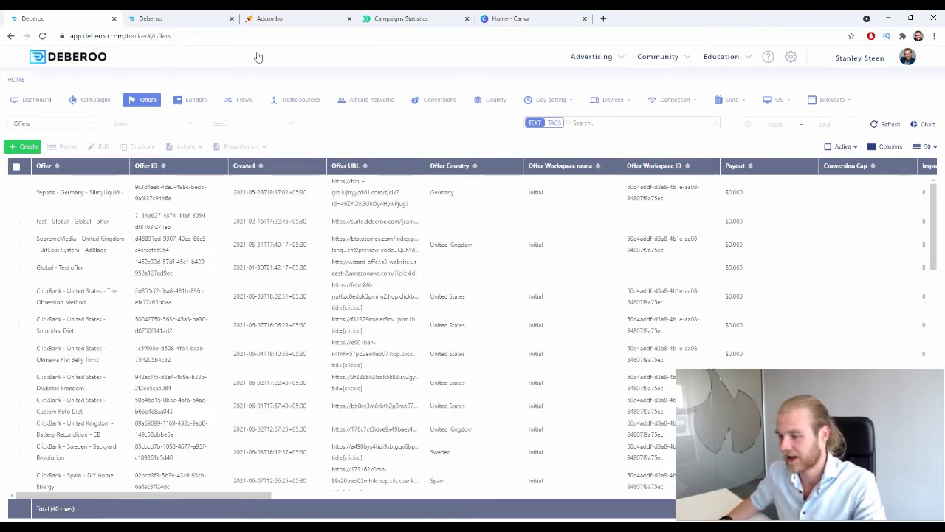
Switch to the AdCombo offer page and preview one of the Power Factor Saver blog prelandings
click(264, 19)
scroll(577, 222, down, 2)
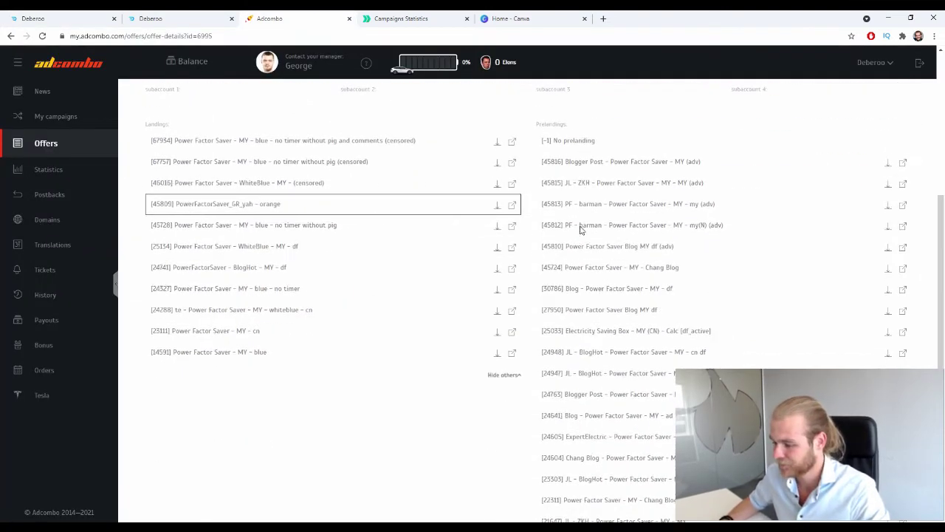
scroll(723, 332, down, 2)
scroll(753, 323, up, 2)
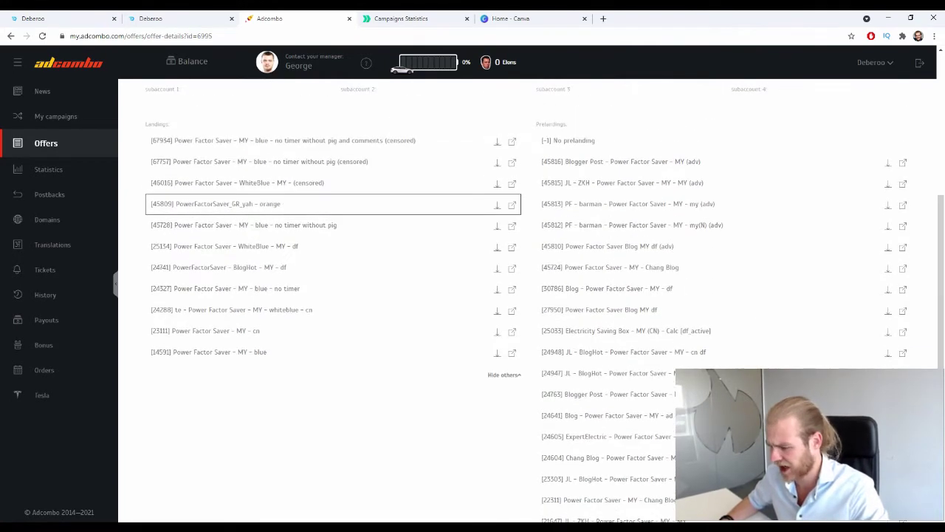
click(902, 268)
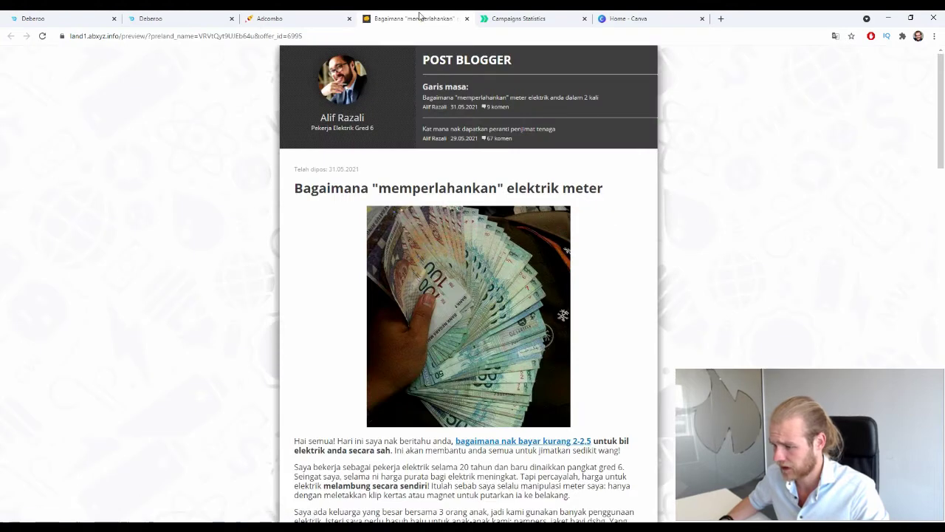
Download prelandings 30786 Blog - Power Factor Saver - MY - df and 24604 Chang Blog - Power Factor Saver, and close the preview
click(288, 18)
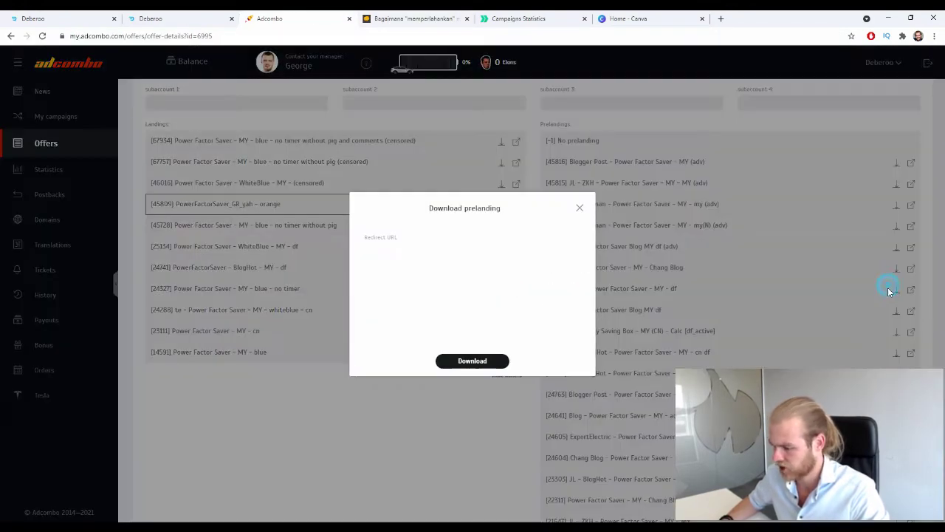
click(888, 289)
click(477, 359)
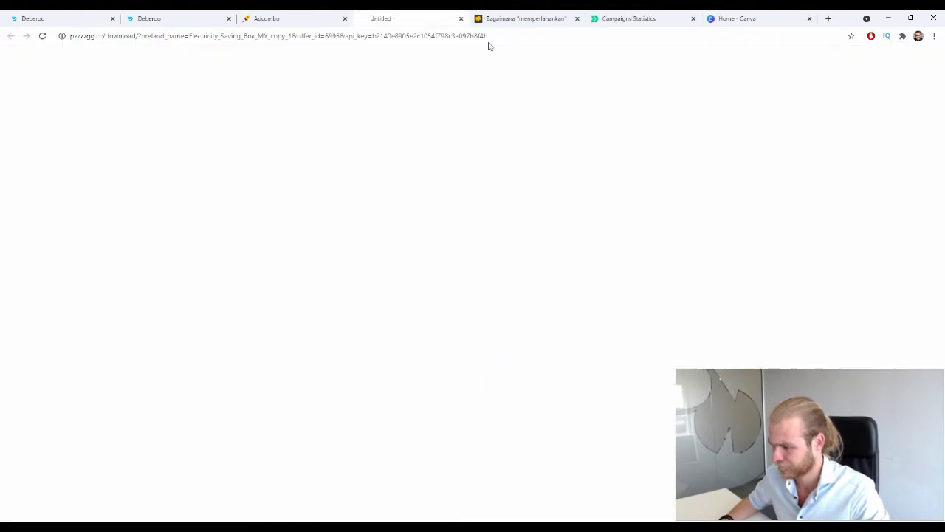
scroll(684, 352, down, 1)
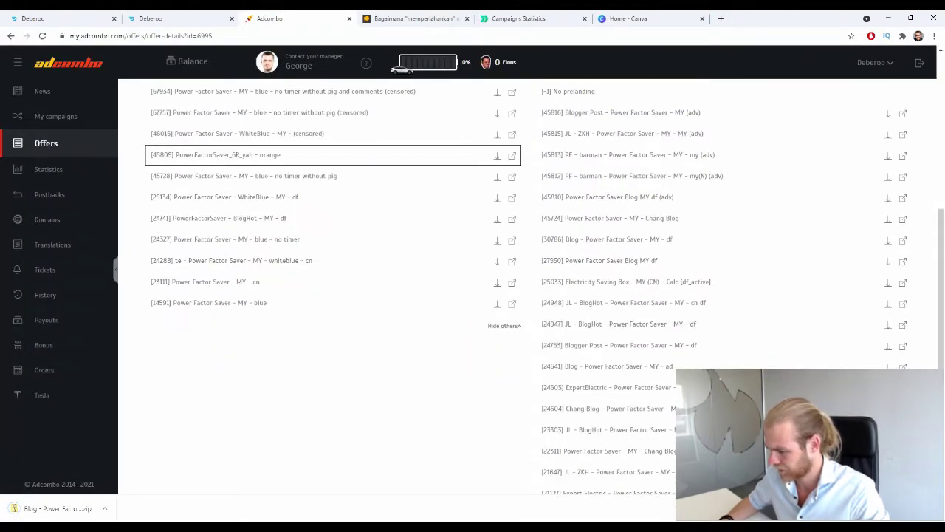
click(889, 408)
click(487, 346)
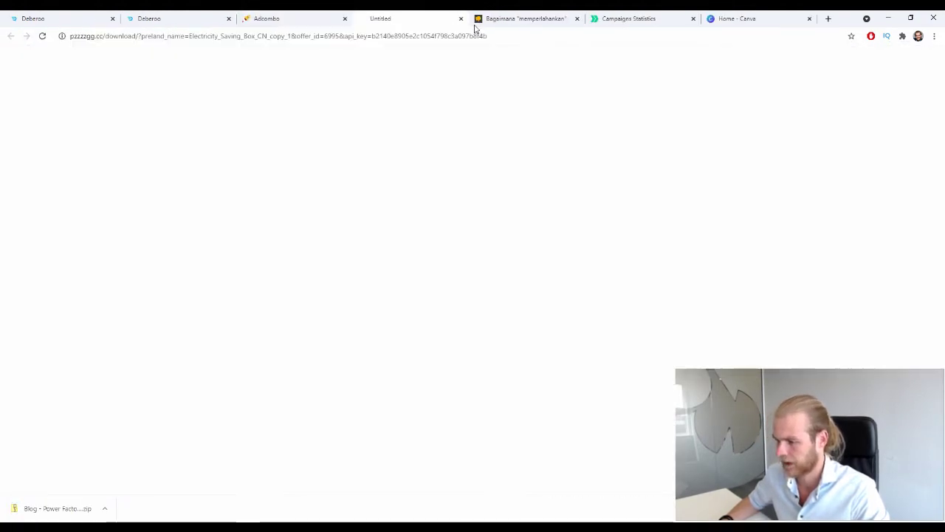
click(443, 18)
click(466, 18)
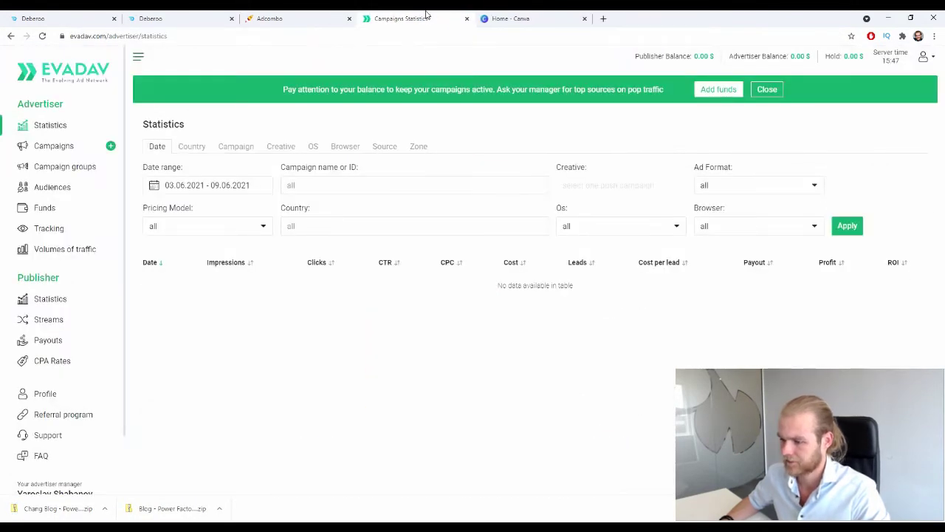
click(295, 18)
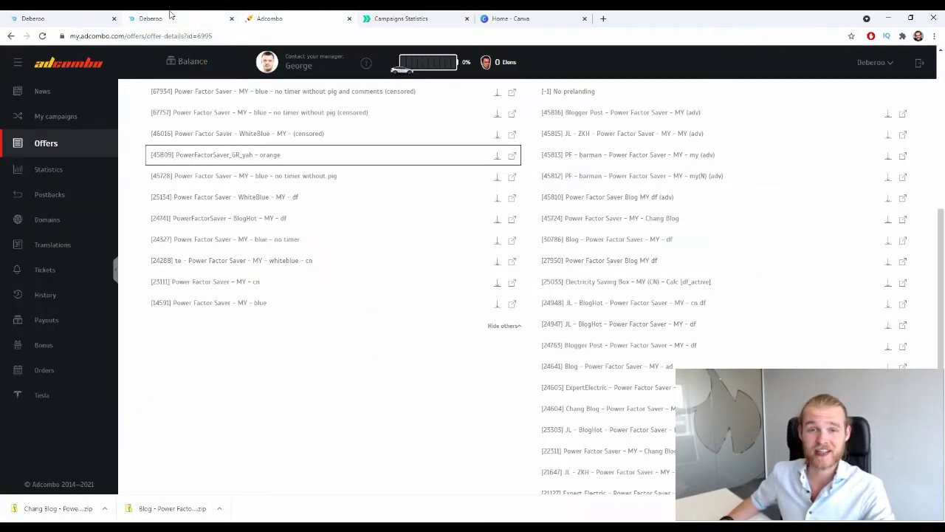
Switch to the Deberoo landing page builder and start a ZIP-based landing page named Power Factor Save LP 1
click(171, 14)
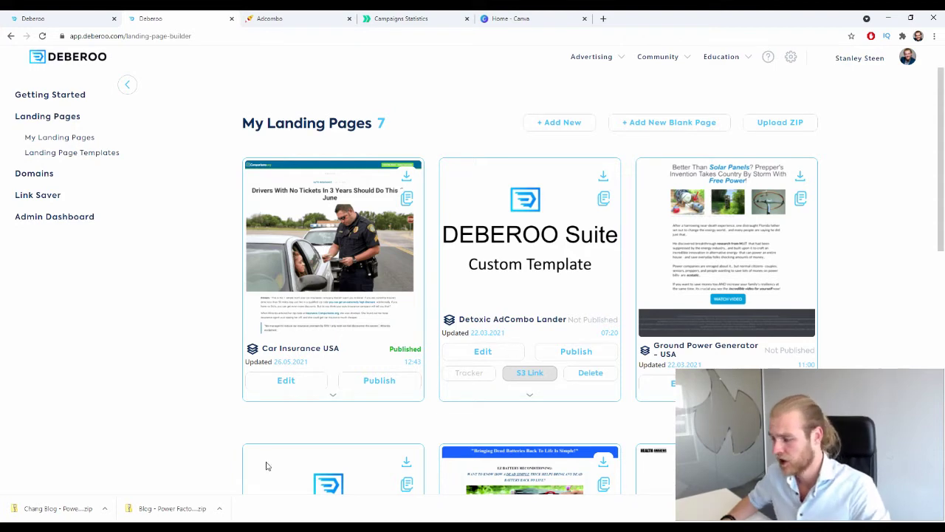
click(774, 122)
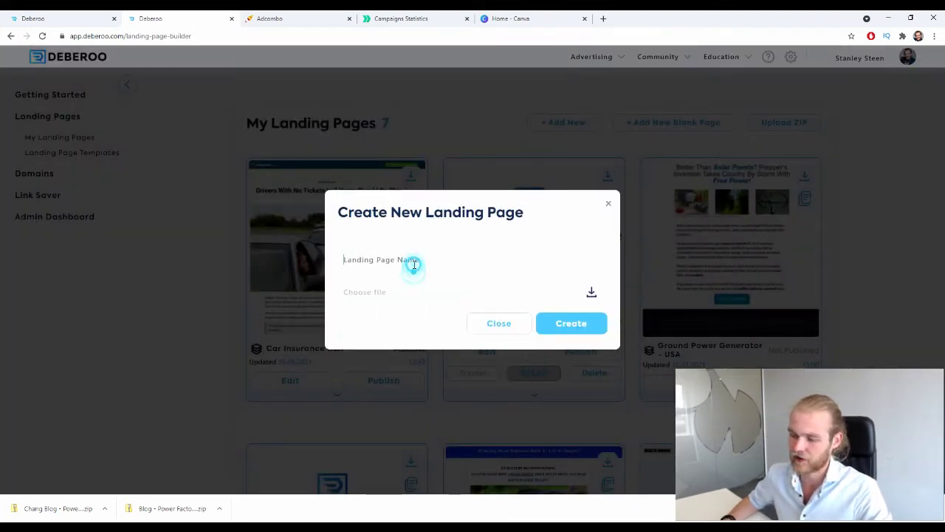
click(484, 258)
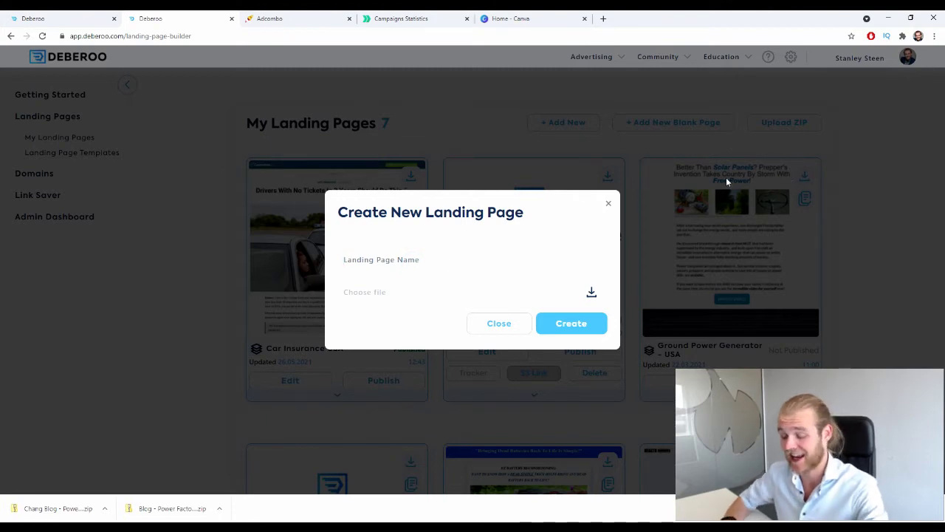
text(Power)
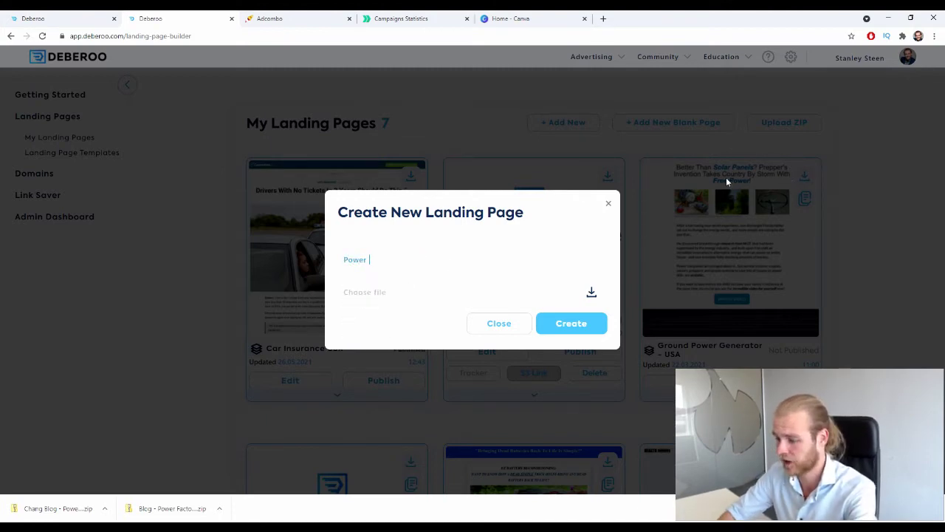
click(267, 19)
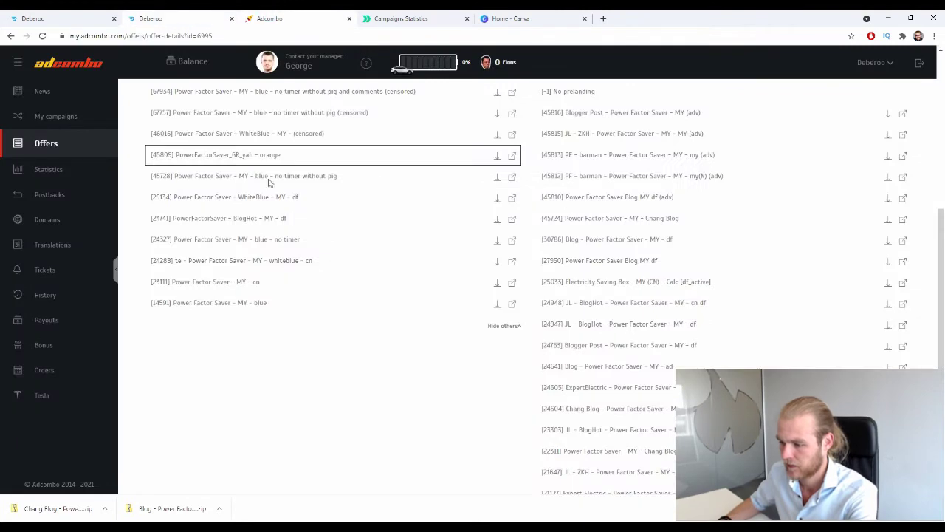
scroll(270, 183, up, 10)
click(177, 18)
text(er )
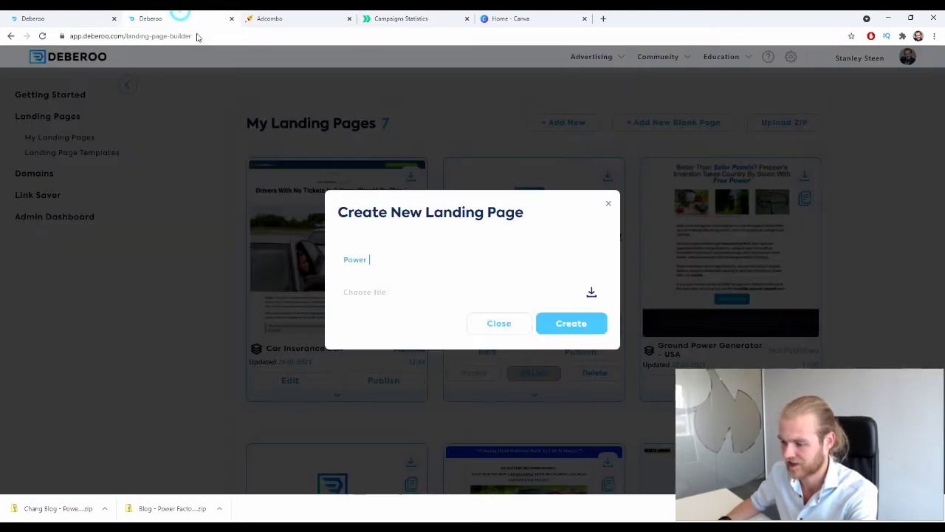
text(Factor )
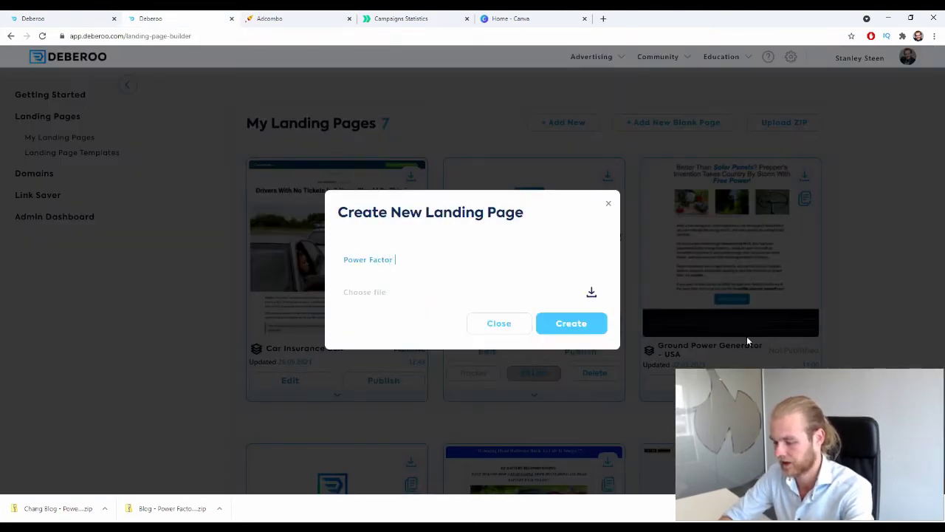
text(Save LP 1)
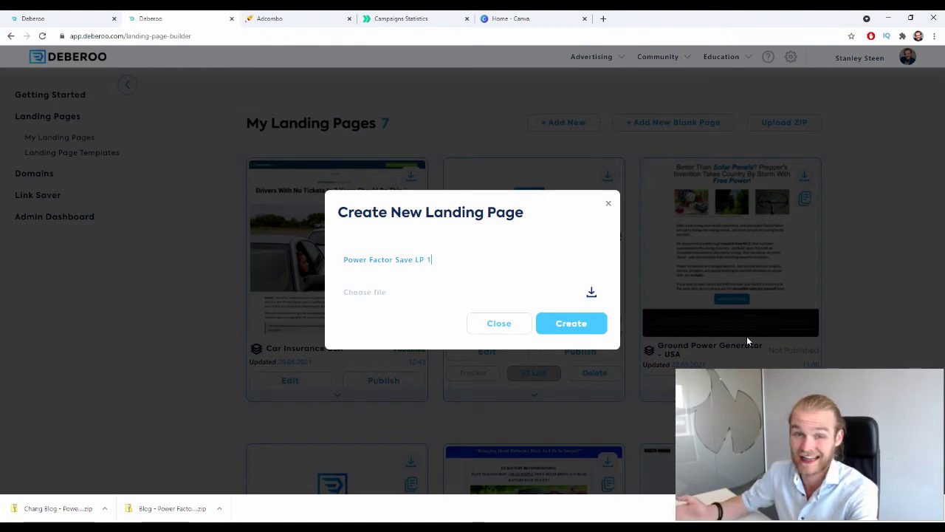
Create the landing page from the downloaded Blog - Power Factor Saver ZIP file and look through the imported page
drag(167, 510, 474, 292)
click(572, 323)
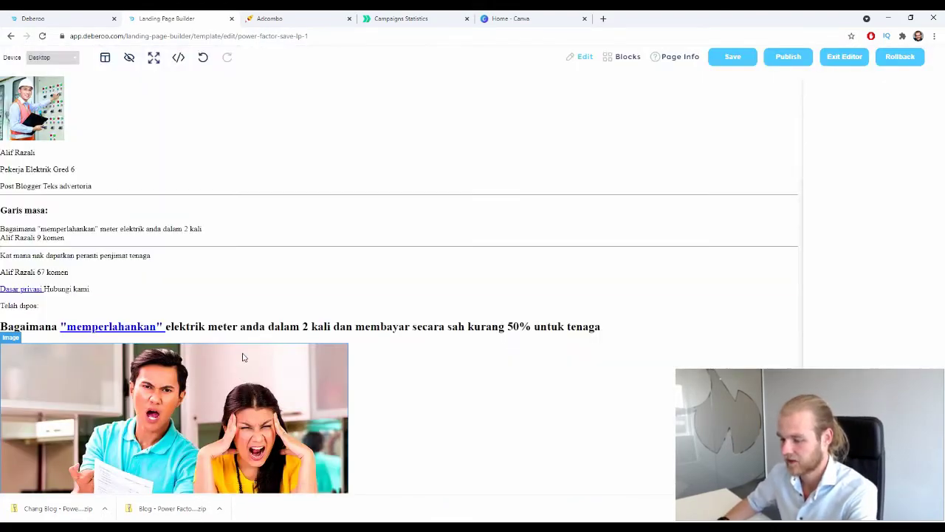
scroll(246, 357, down, 4)
scroll(252, 342, down, 15)
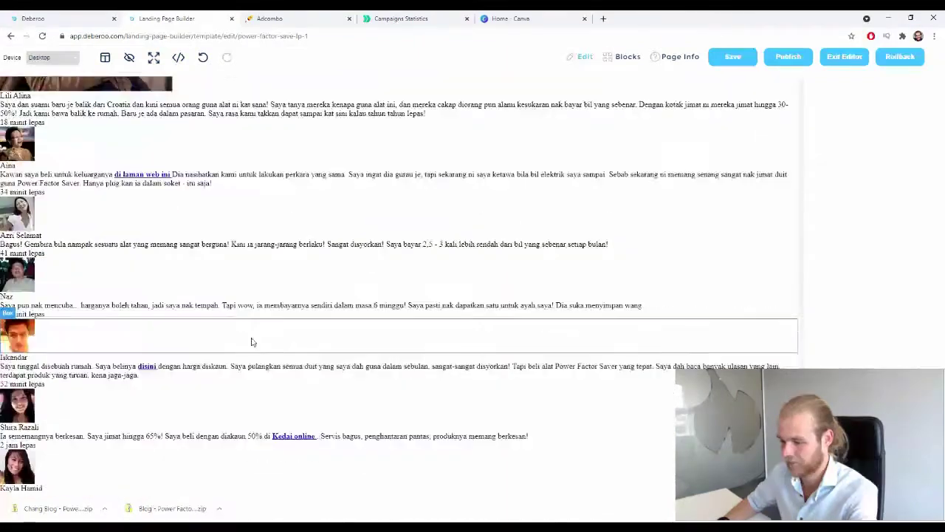
scroll(254, 339, up, 15)
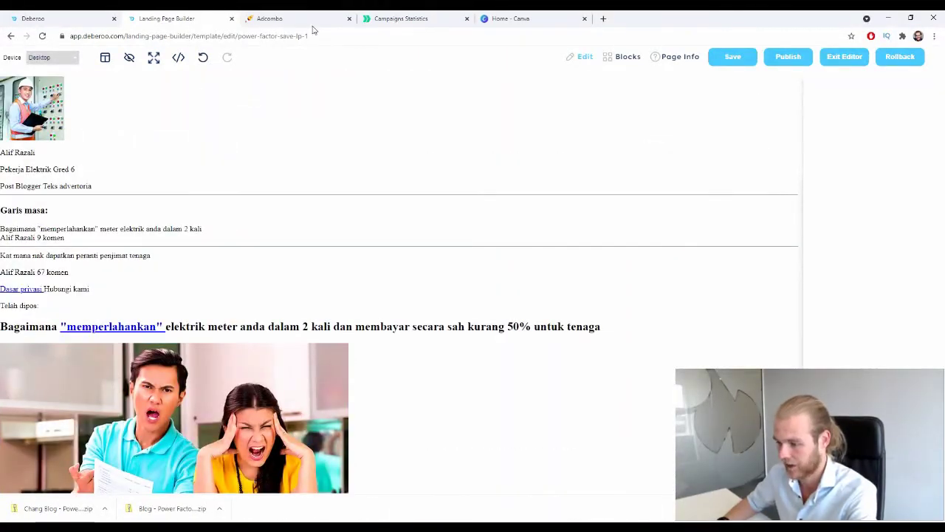
Switch to the AdCombo offer page and download an Expert Electric - Power Factor Saver prelanding
click(280, 18)
scroll(547, 378, down, 10)
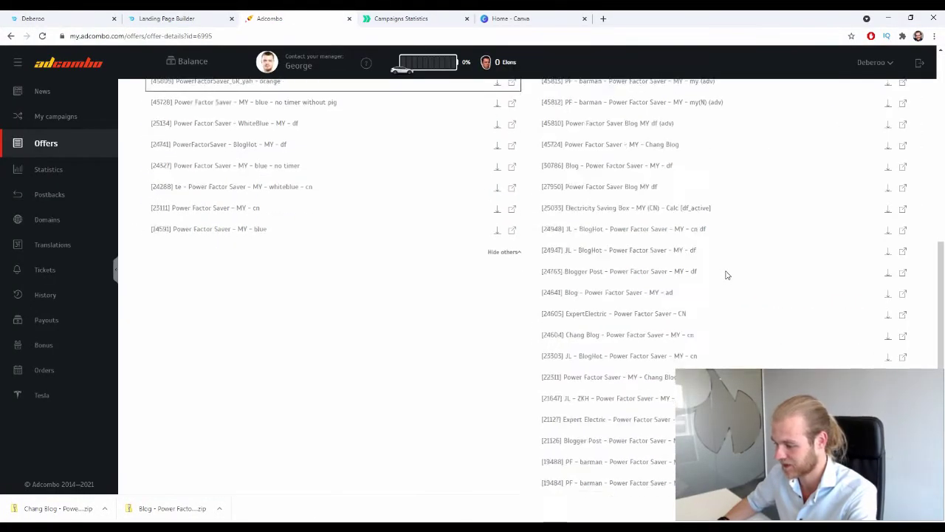
click(888, 353)
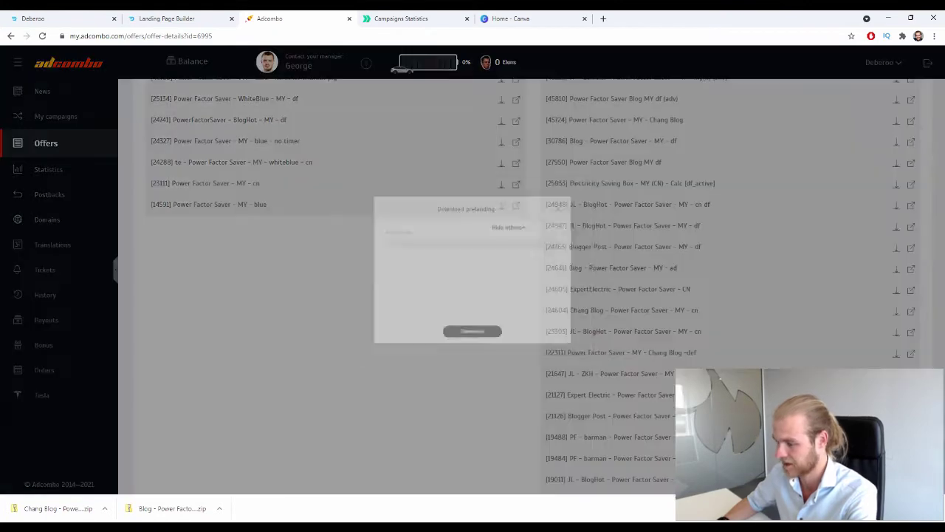
click(486, 347)
Return to the Deberoo landing page builder, leave the editor and start a ZIP-based landing page named Power Factor Save LP 2
click(198, 18)
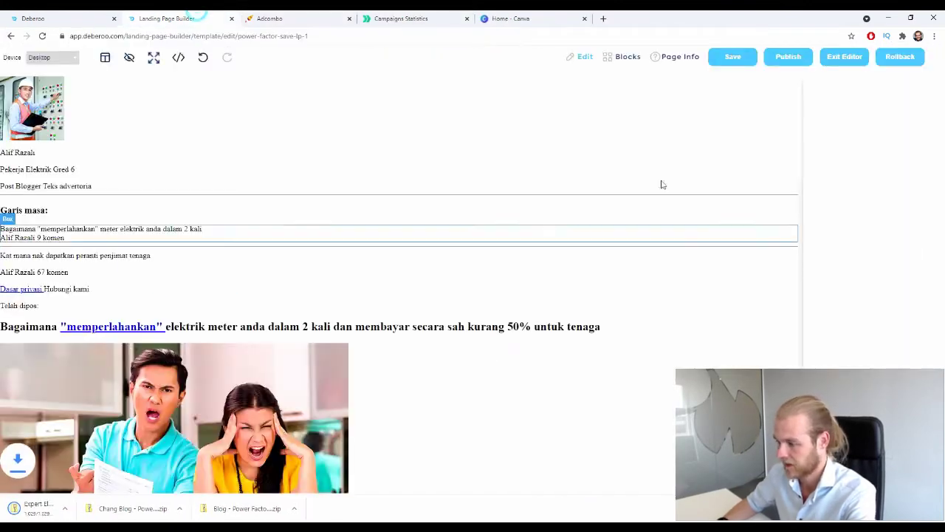
click(838, 65)
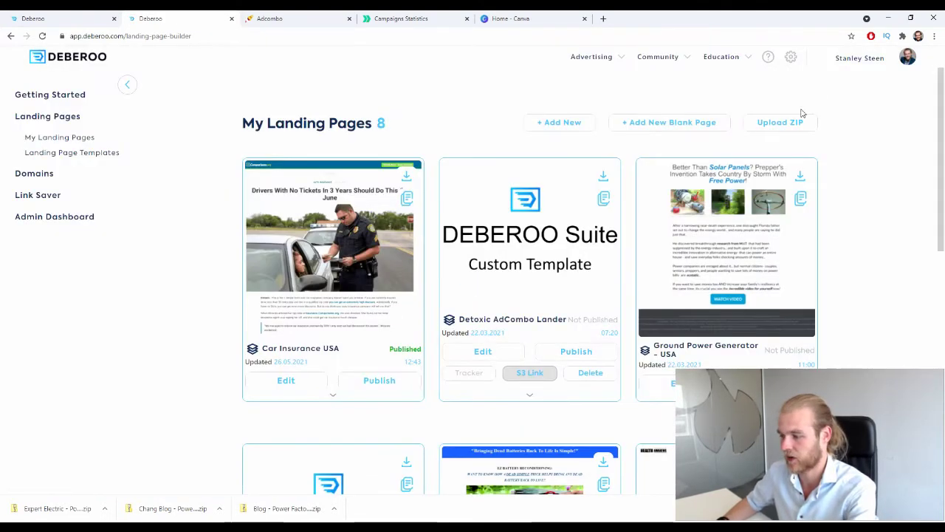
click(788, 123)
click(455, 269)
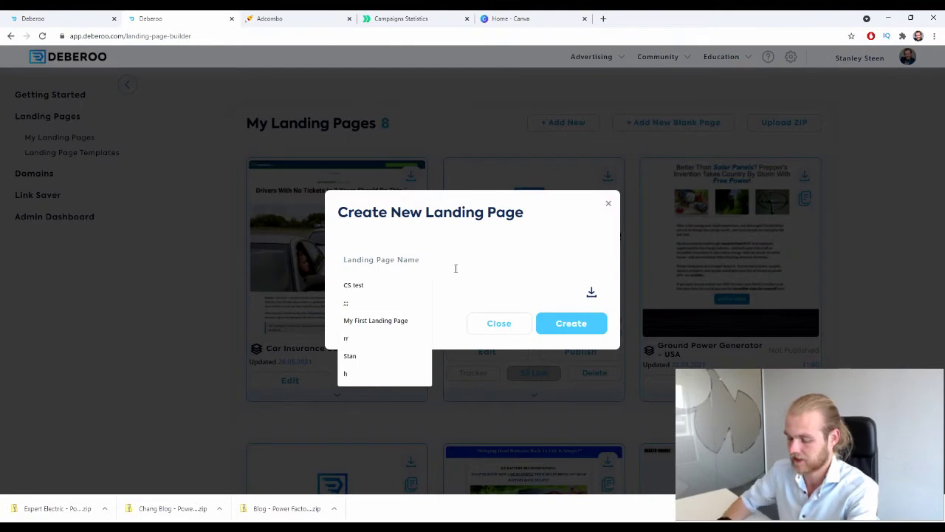
text(Po)
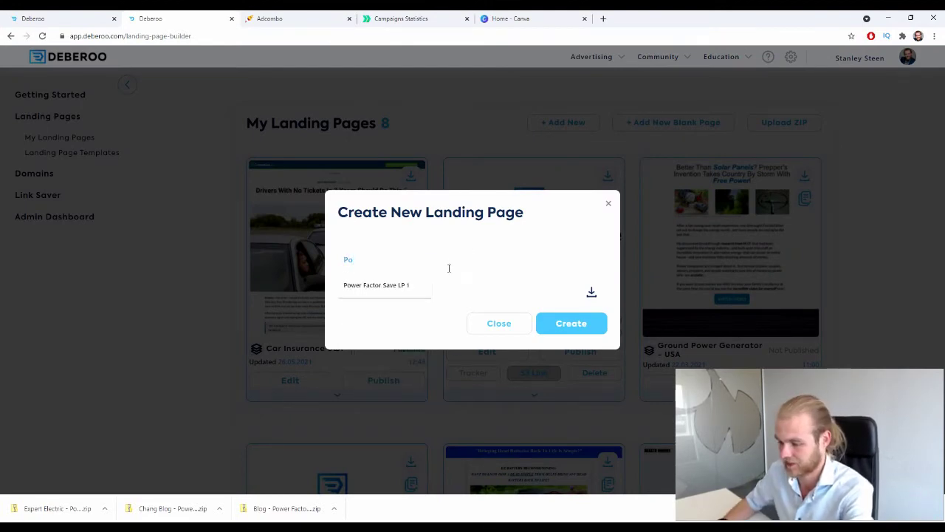
click(418, 284)
click(481, 258)
key(BackSpace)
text(2)
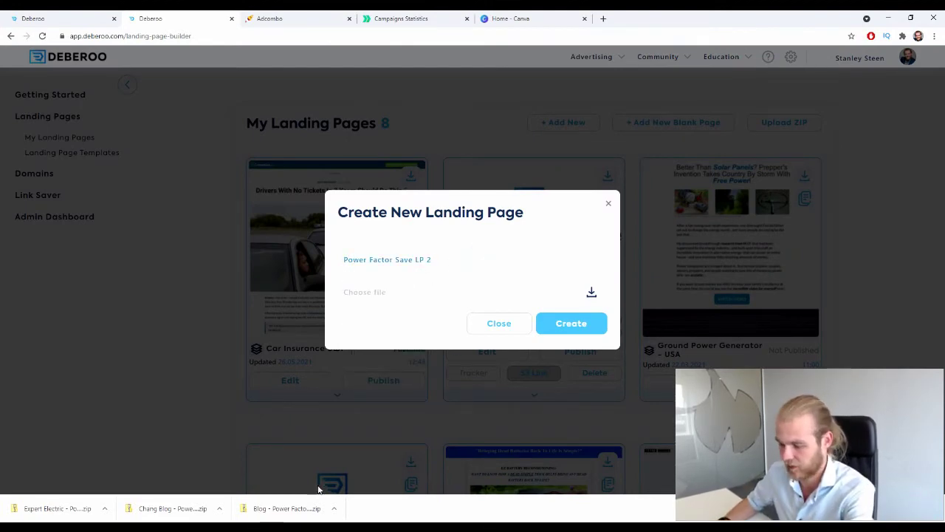
Create the landing page from the downloaded Chang Blog - Power Factor Saver ZIP file and look through the imported page
drag(190, 507, 403, 293)
click(580, 329)
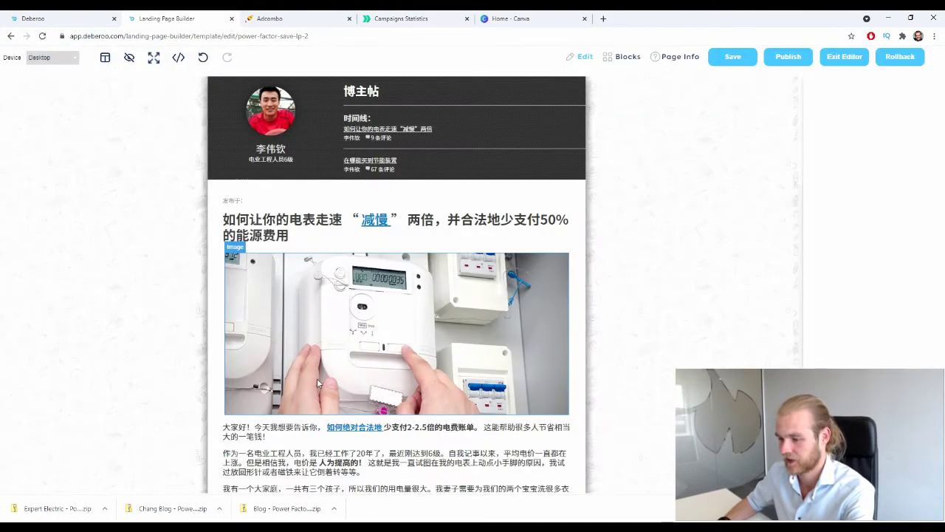
scroll(653, 309, down, 10)
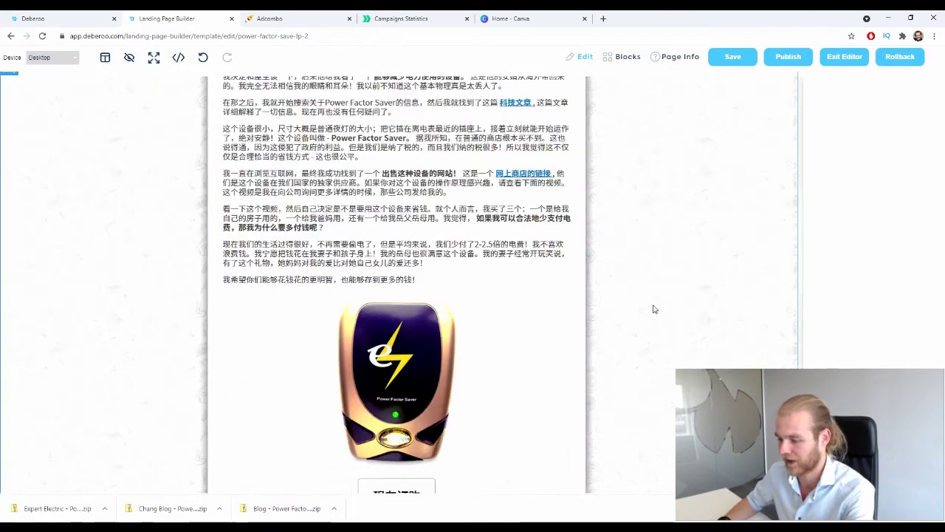
scroll(648, 302, down, 10)
scroll(386, 285, up, 10)
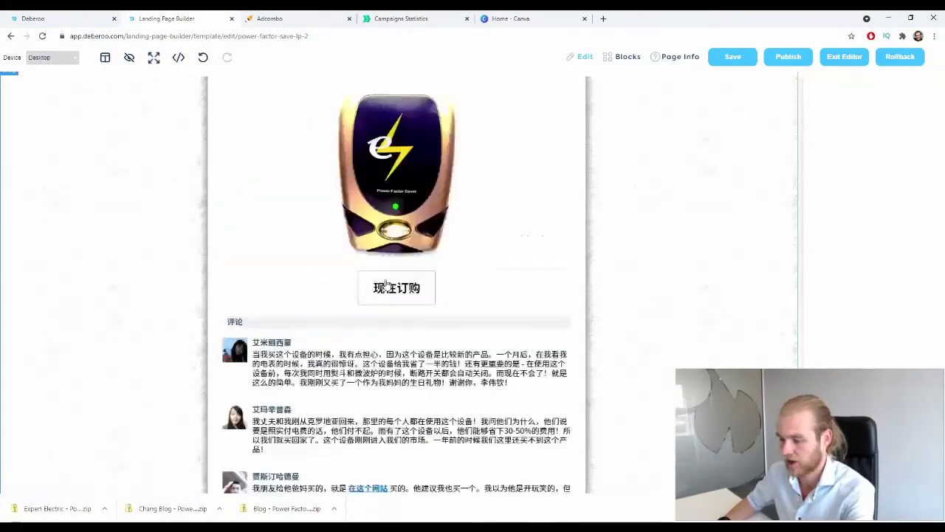
scroll(387, 284, up, 15)
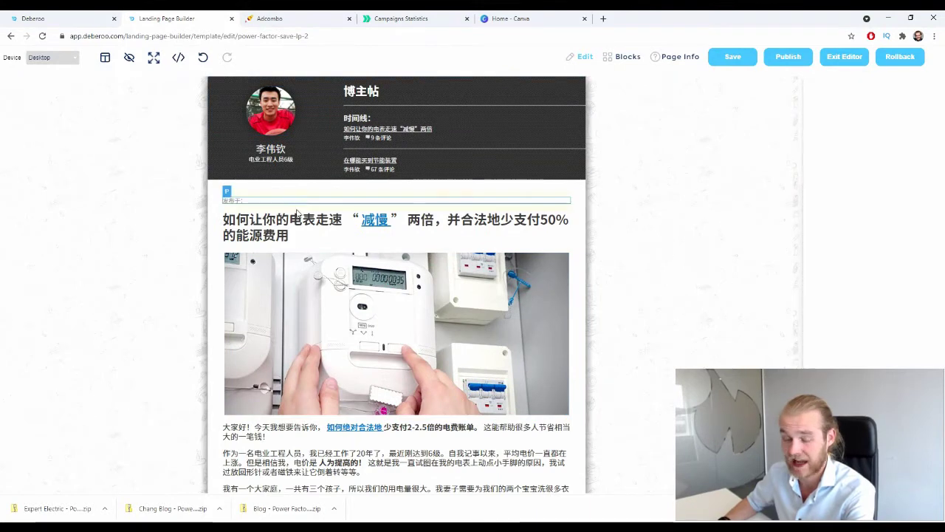
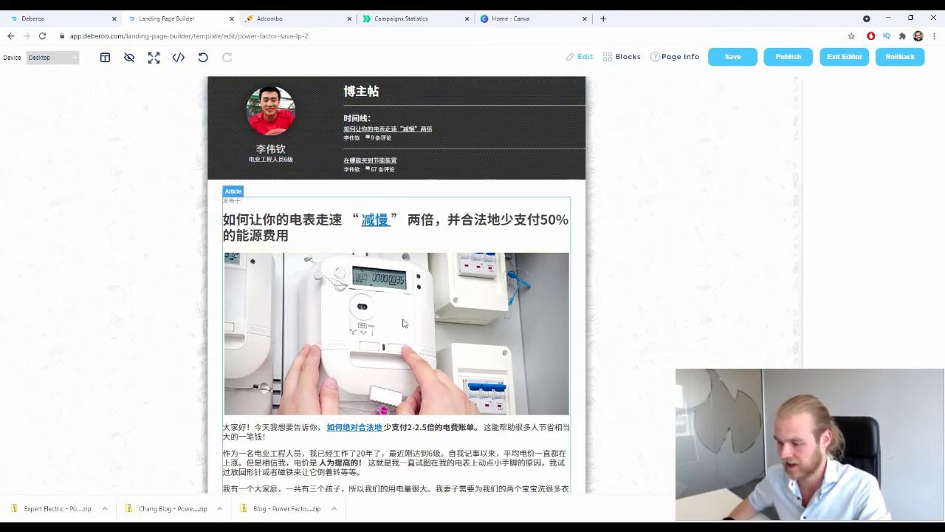
scroll(373, 246, down, 20)
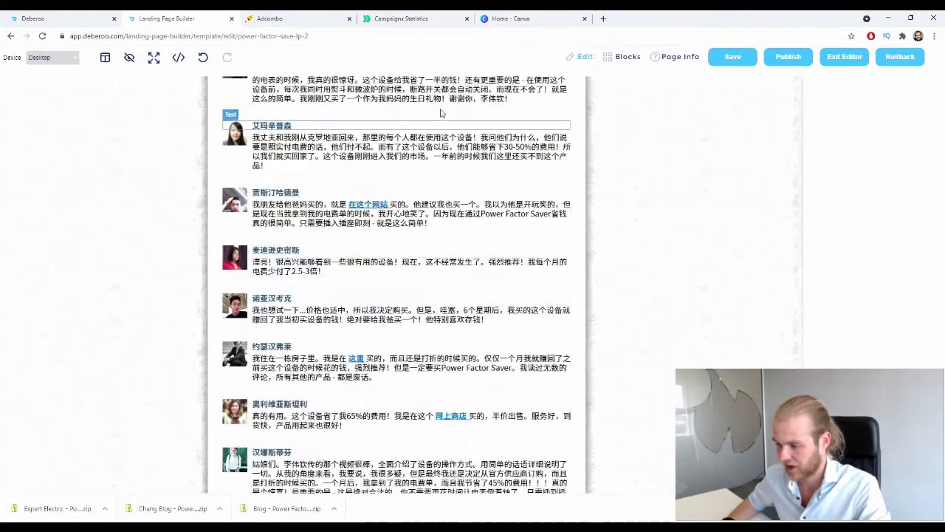
scroll(441, 113, up, 3)
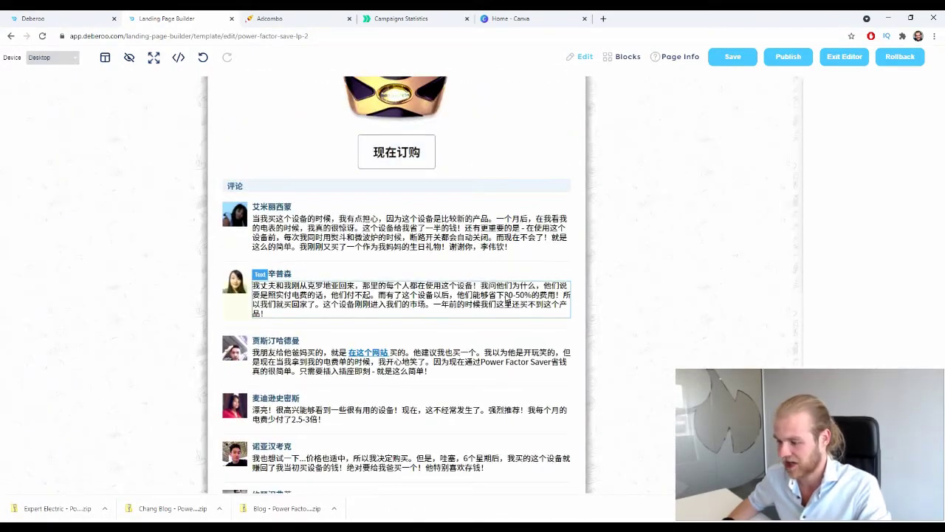
scroll(680, 266, up, 15)
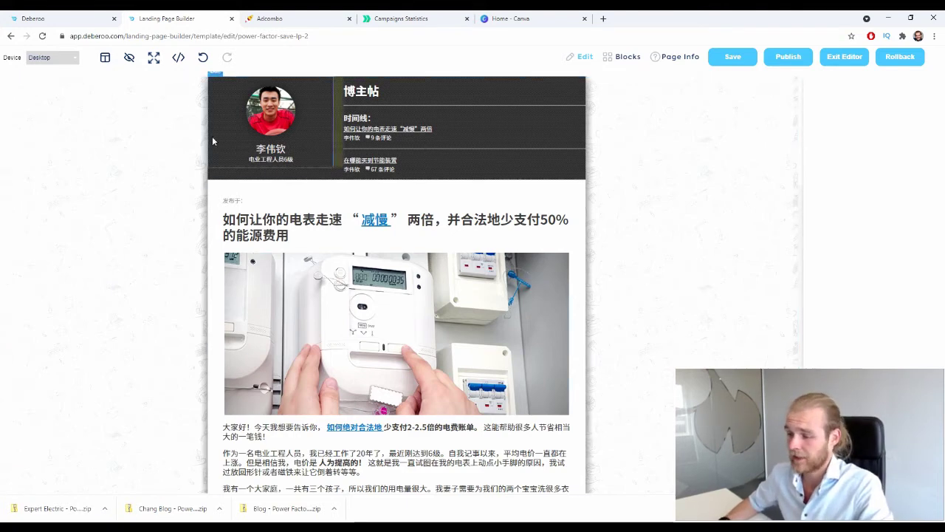
Switch to the Deberoo tracker and copy the click URL from the tracking URLs in the tracker settings
click(59, 19)
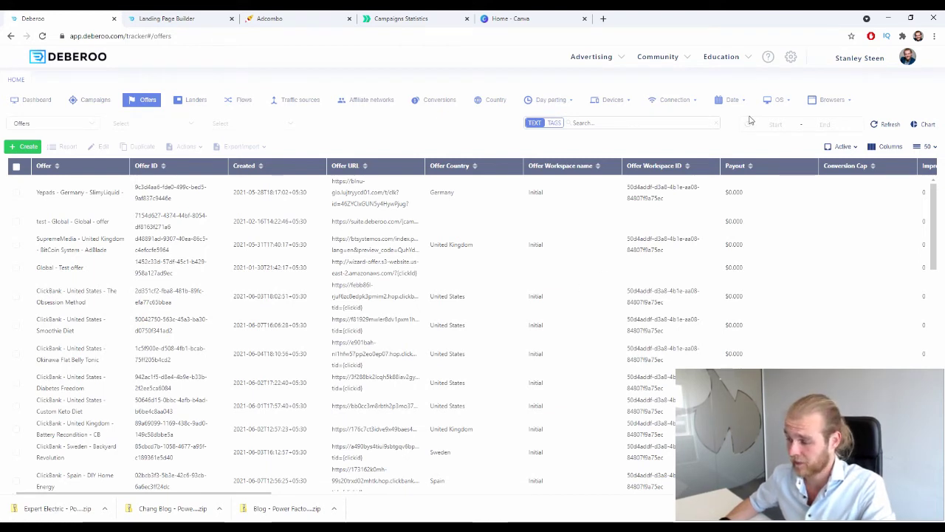
click(857, 58)
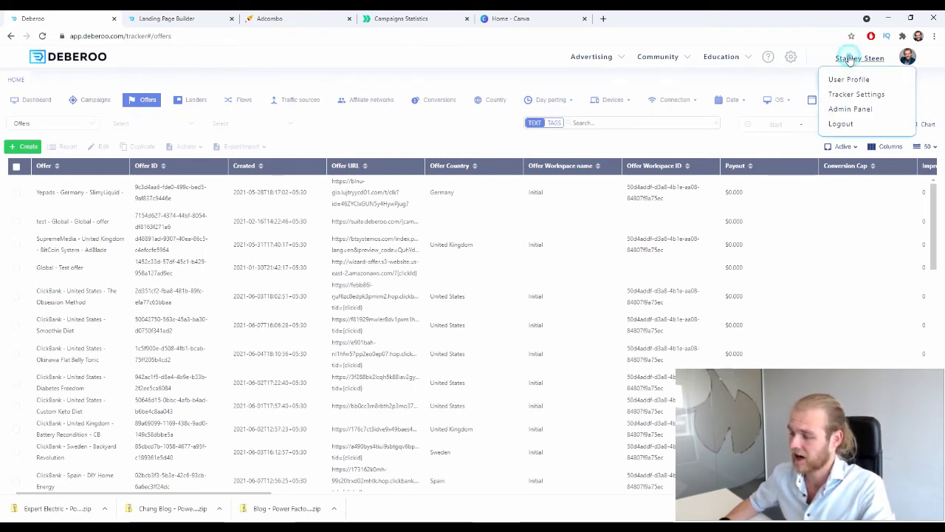
click(891, 94)
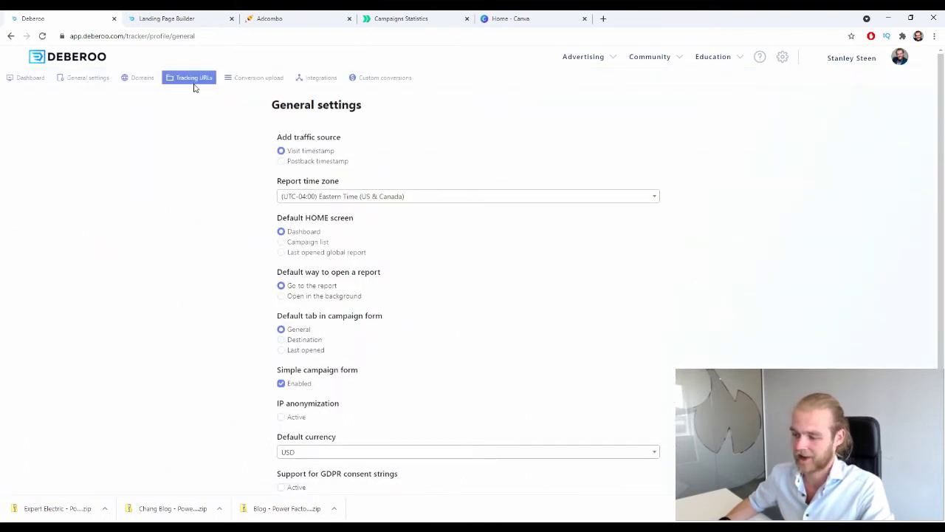
click(194, 87)
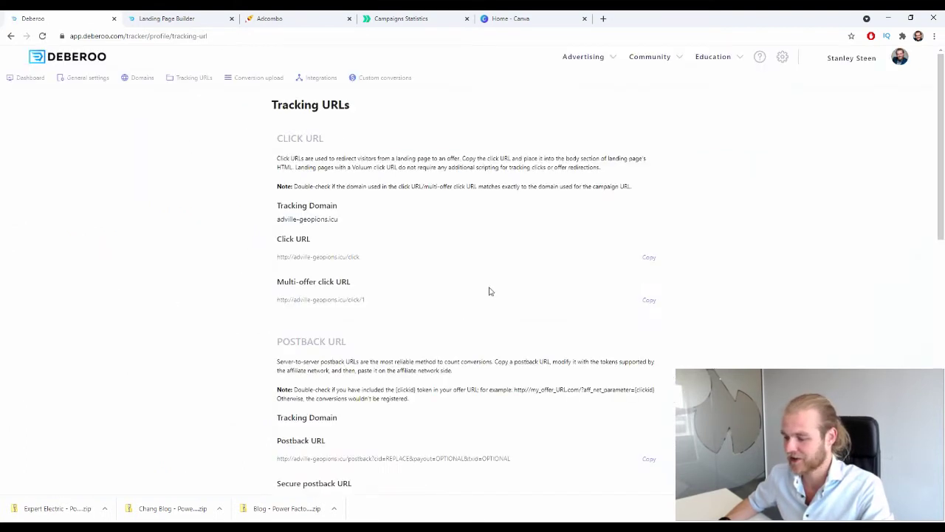
triple_click(380, 257)
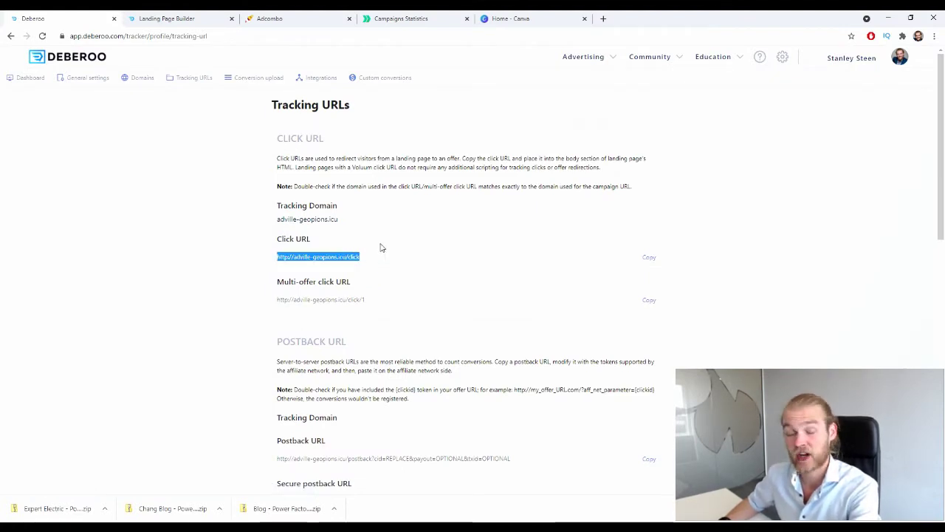
click(202, 18)
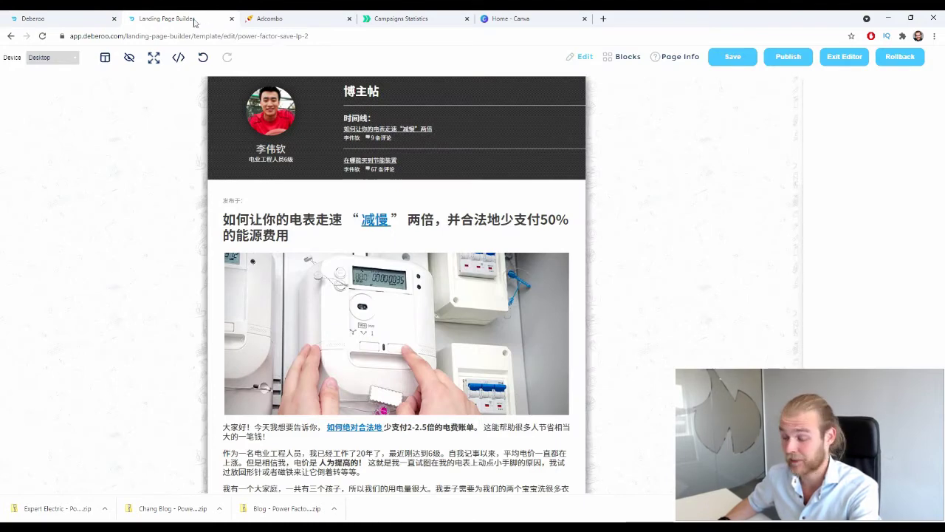
click(661, 57)
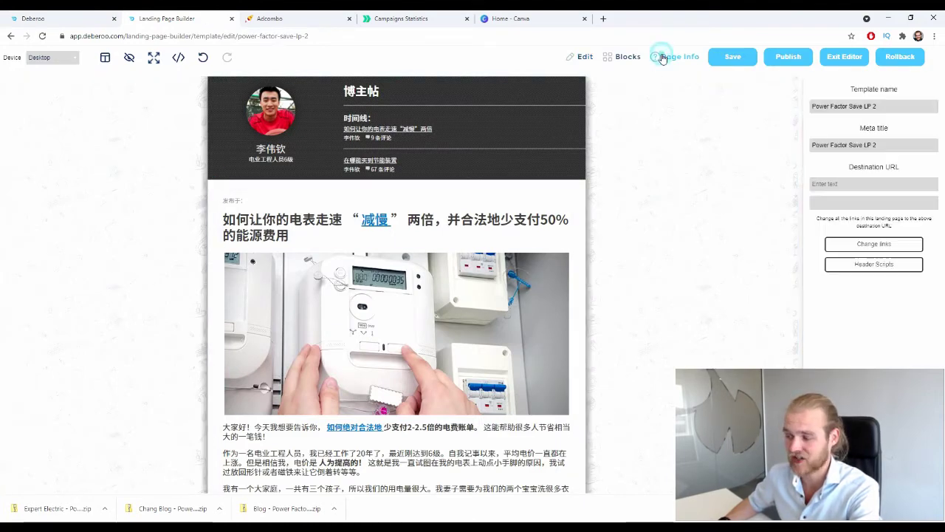
drag(847, 169, 911, 169)
click(897, 183)
key(Down)
key(Down)
key(Down)
key(Down)
key(Return)
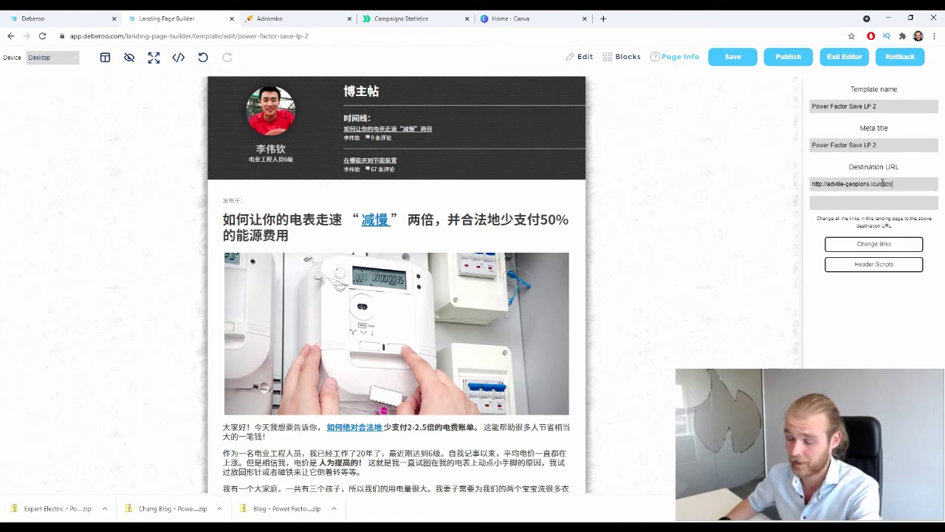
click(848, 244)
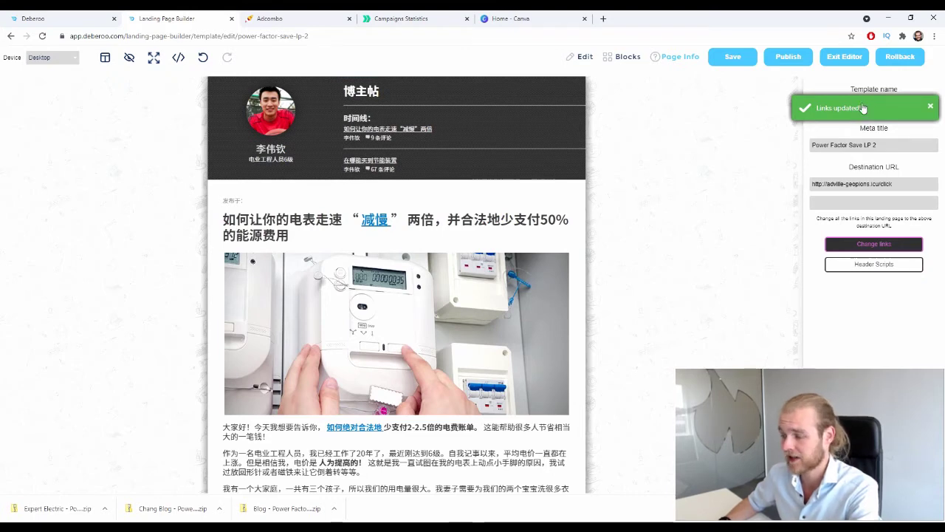
Publish Power Factor Save LP 2 and look through the live page at its published link
click(788, 60)
click(567, 285)
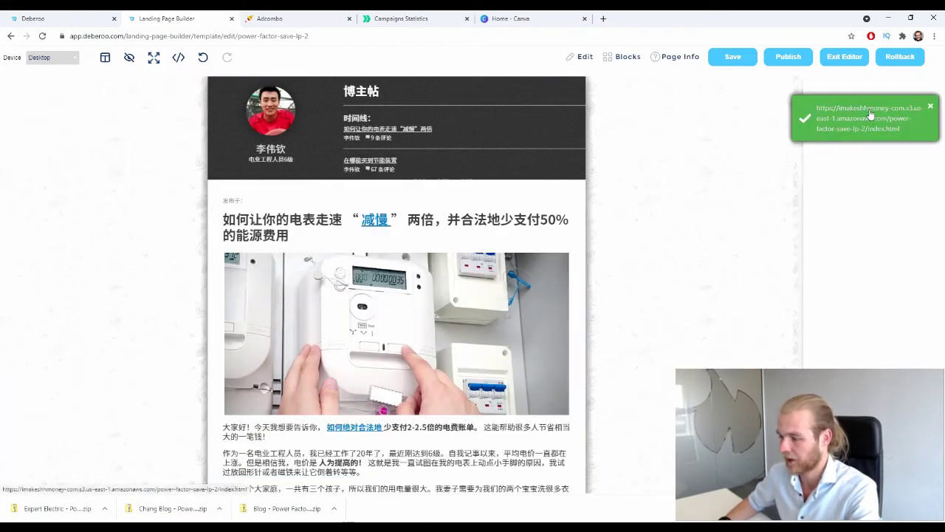
click(871, 114)
scroll(323, 110, down, 10)
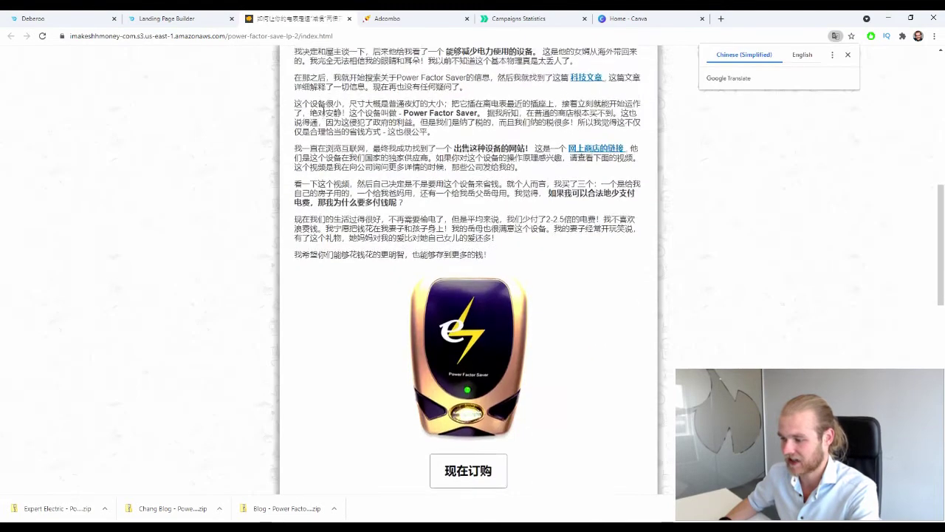
scroll(324, 111, up, 10)
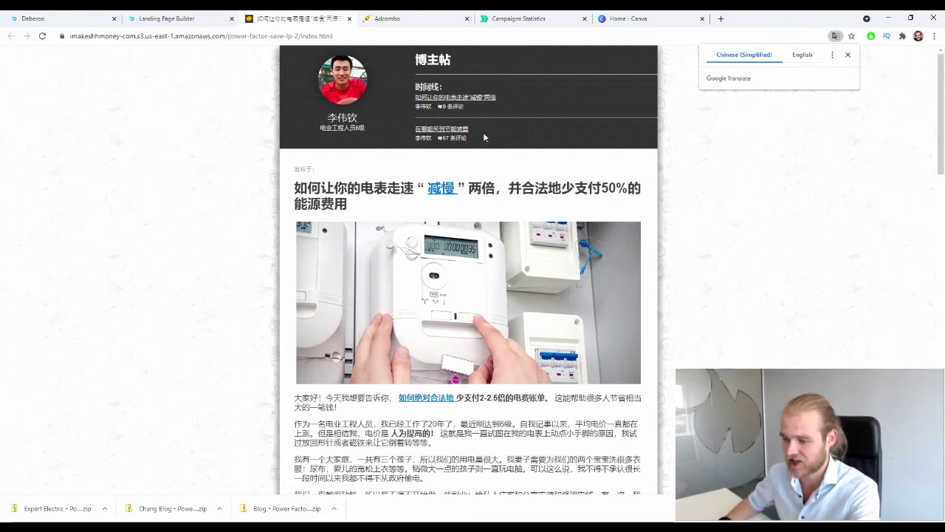
Return to the landing page builder, exit the editor and start a ZIP-based landing page named Power Factor Save LP 3
click(211, 14)
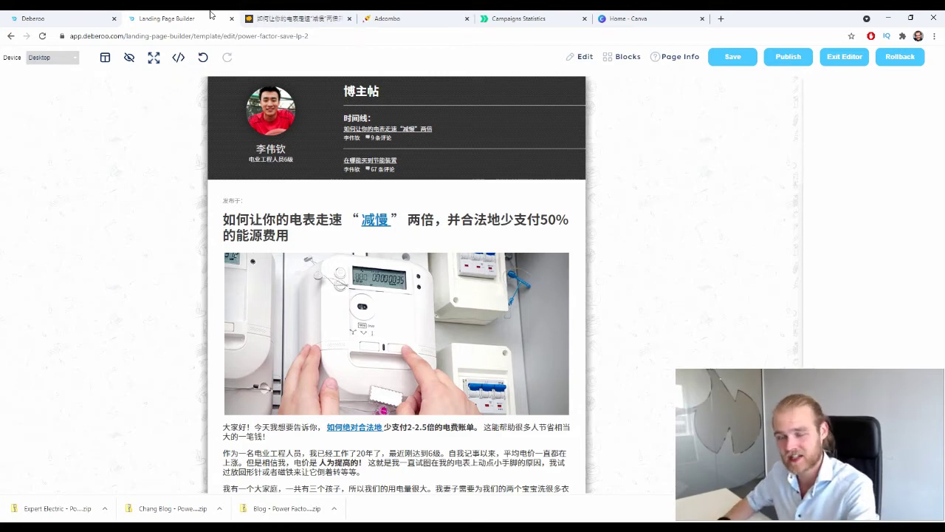
click(855, 57)
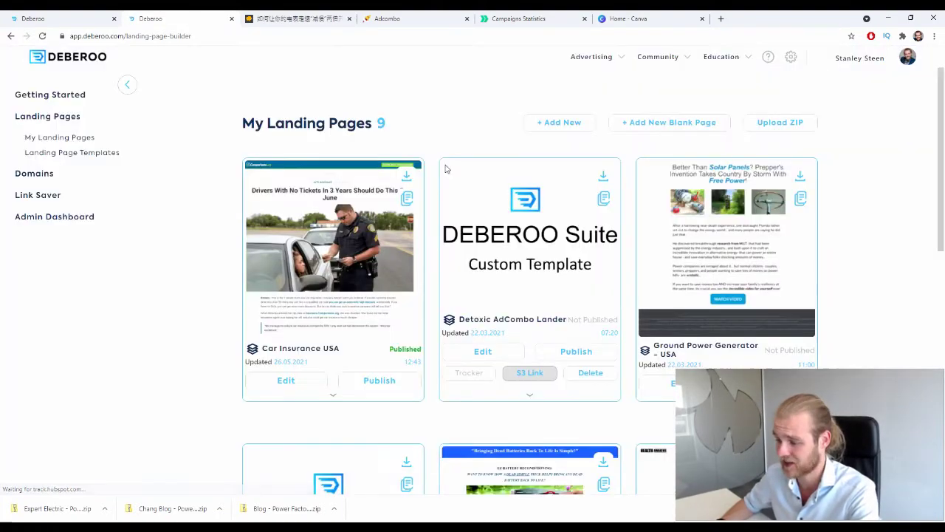
click(780, 122)
click(427, 257)
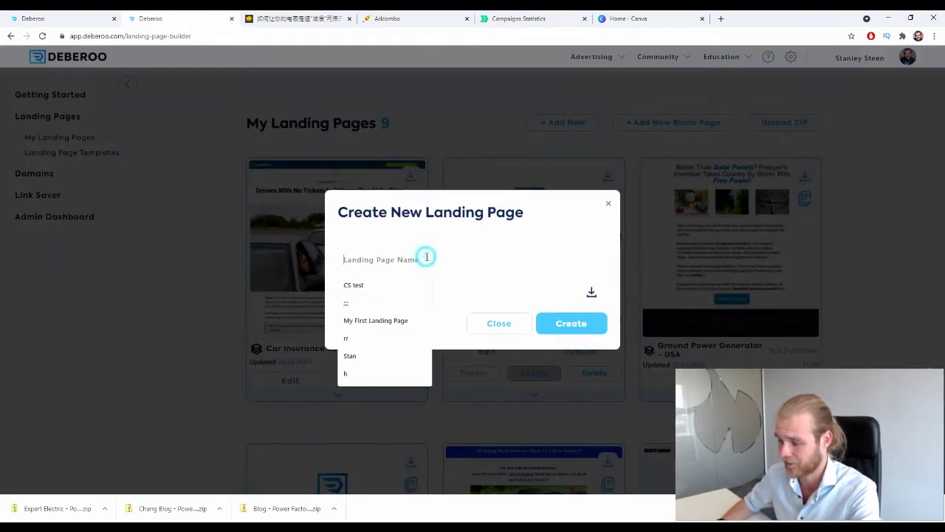
text(P)
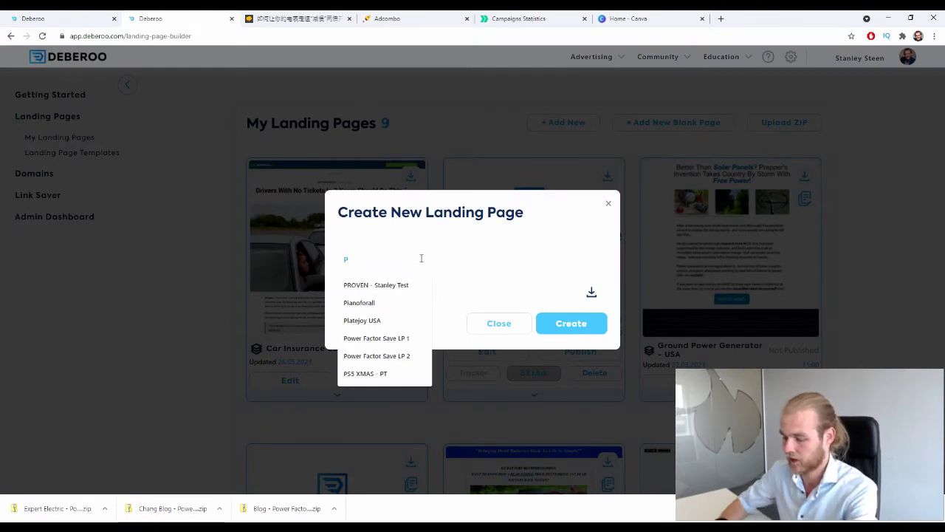
text(ower Factor Save LP 2)
click(375, 302)
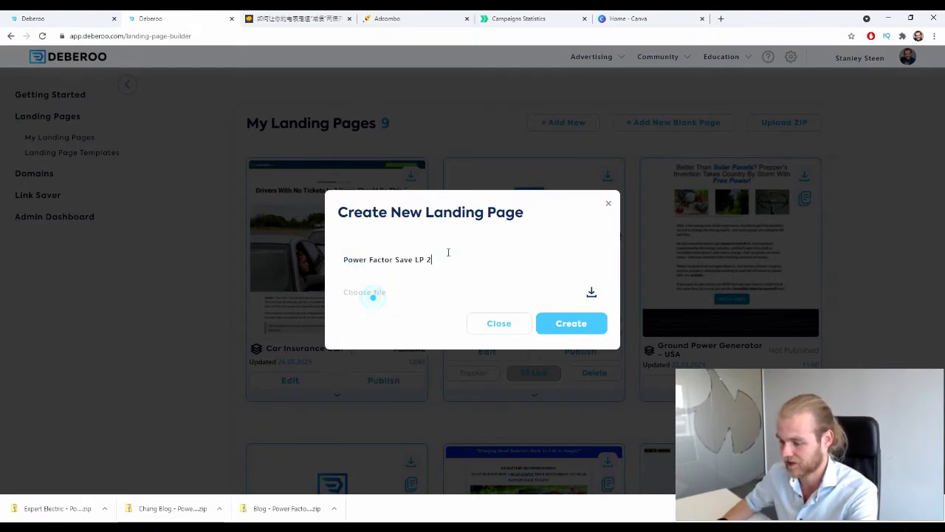
key(BackSpace)
Create the landing page from the downloaded Expert Electric - Power Factor Saver ZIP file and look through the imported page
drag(45, 508, 473, 296)
click(572, 325)
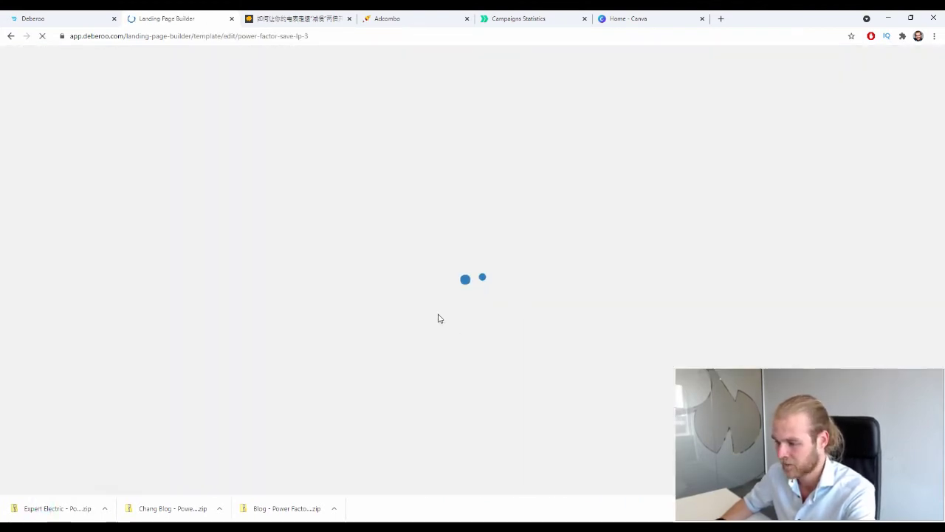
scroll(533, 312, down, 15)
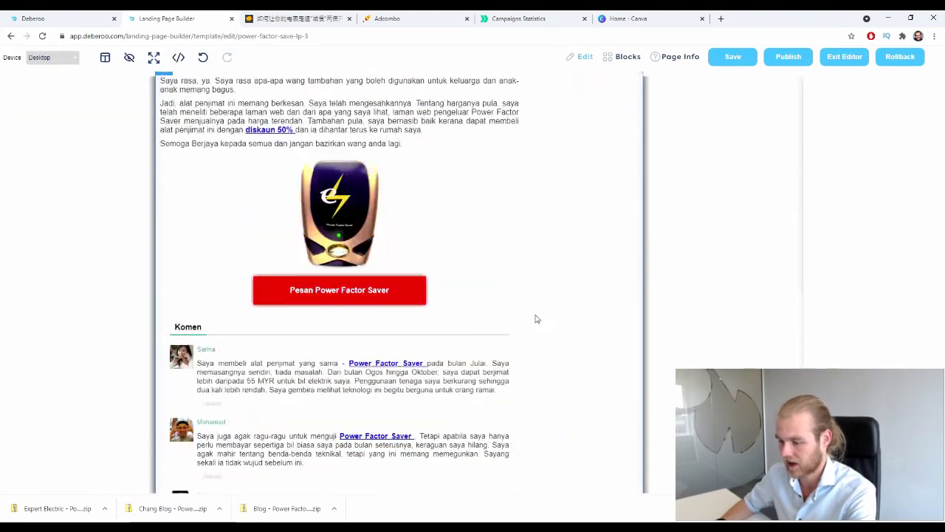
scroll(523, 289, up, 5)
scroll(523, 289, up, 10)
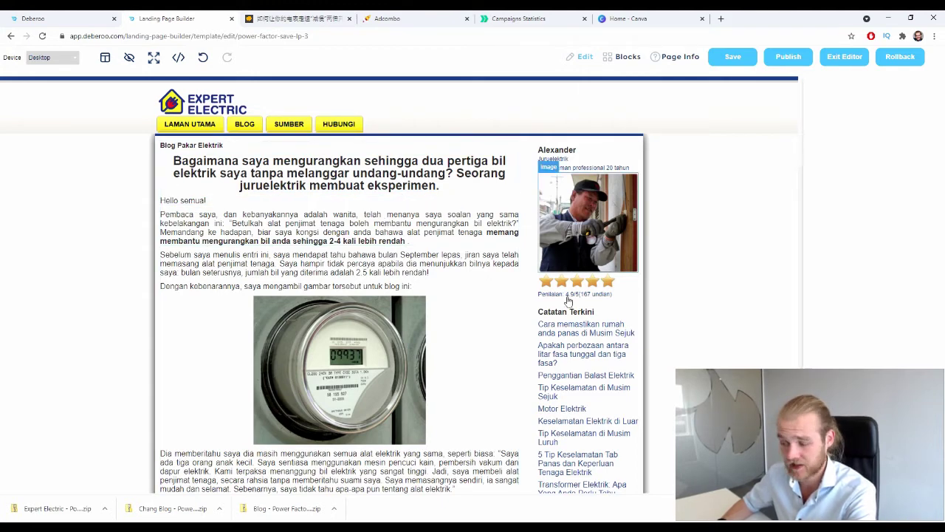
click(678, 57)
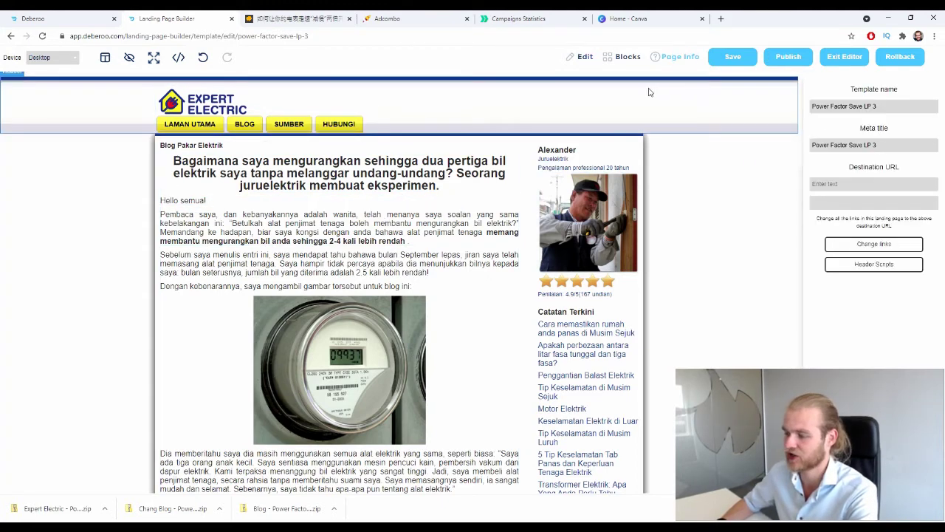
click(851, 182)
click(861, 257)
click(878, 245)
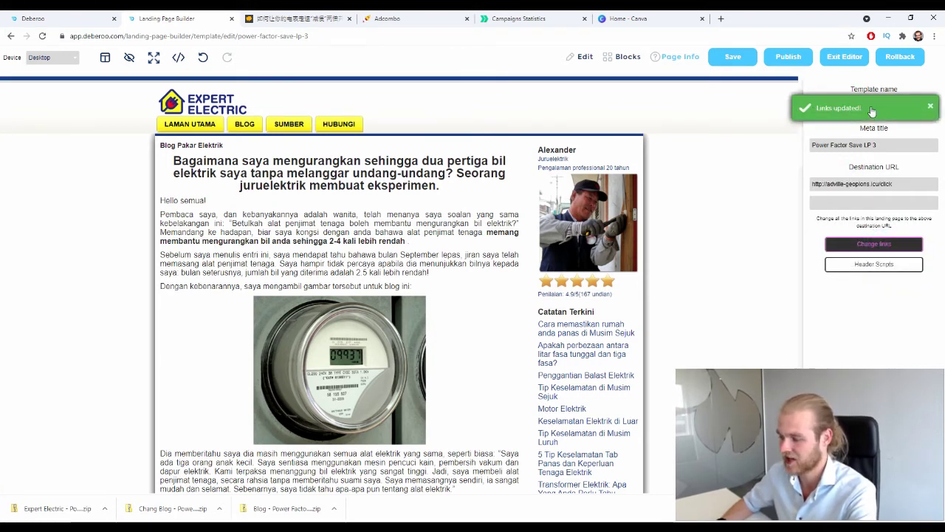
Publish Power Factor Save LP 3, open its published link and compare the live page with the published LP 2 page
click(786, 59)
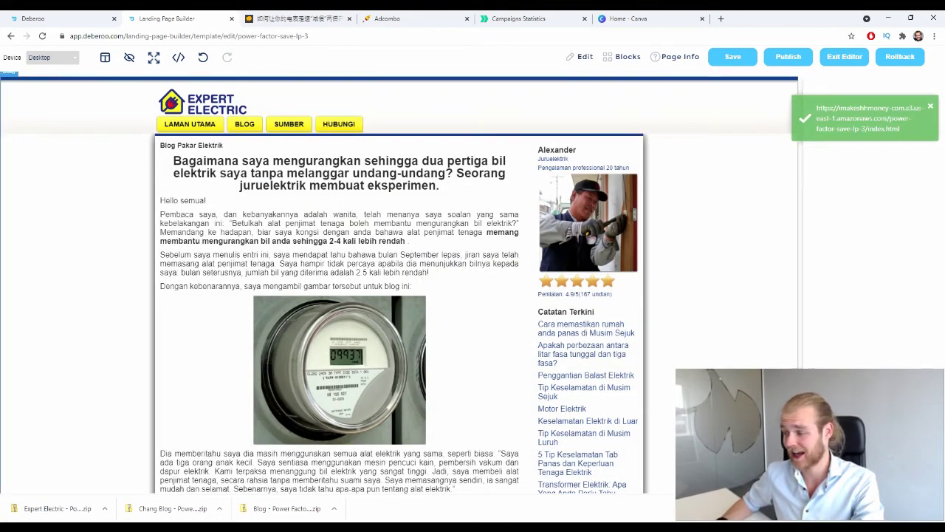
click(857, 115)
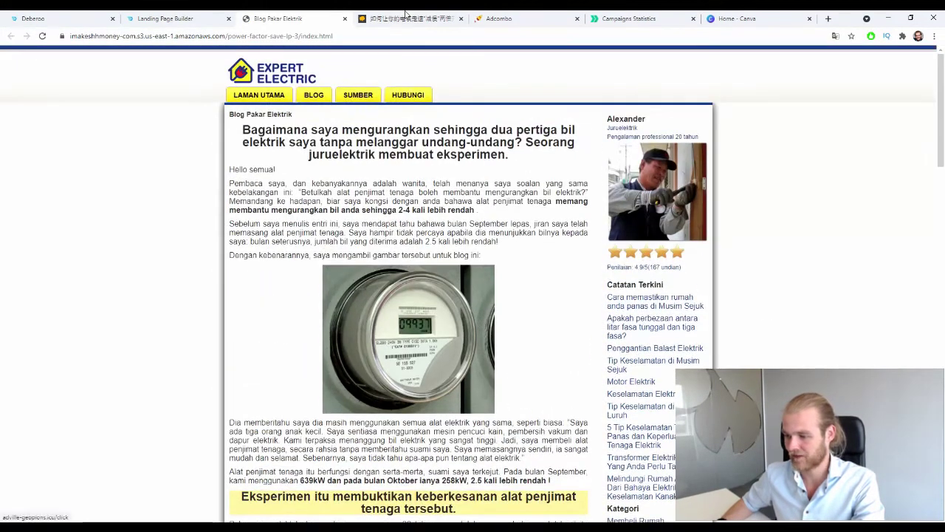
click(410, 19)
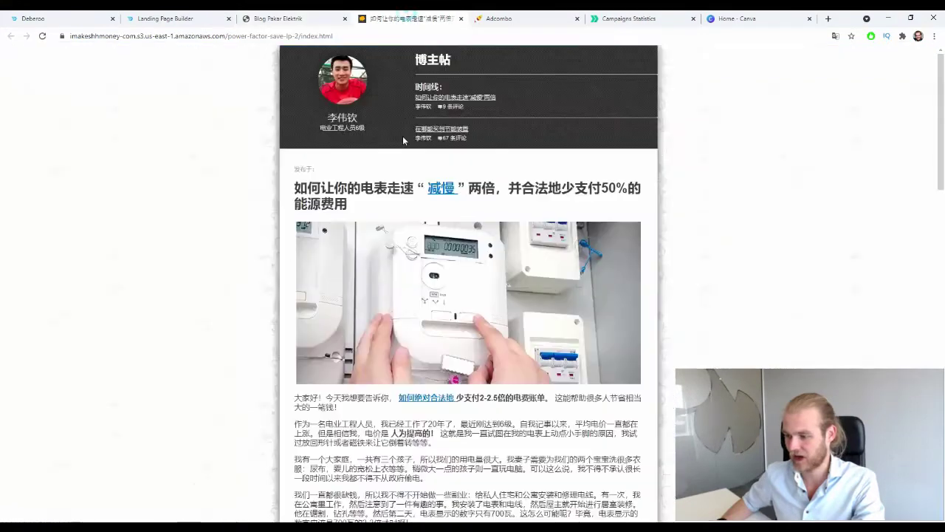
click(319, 16)
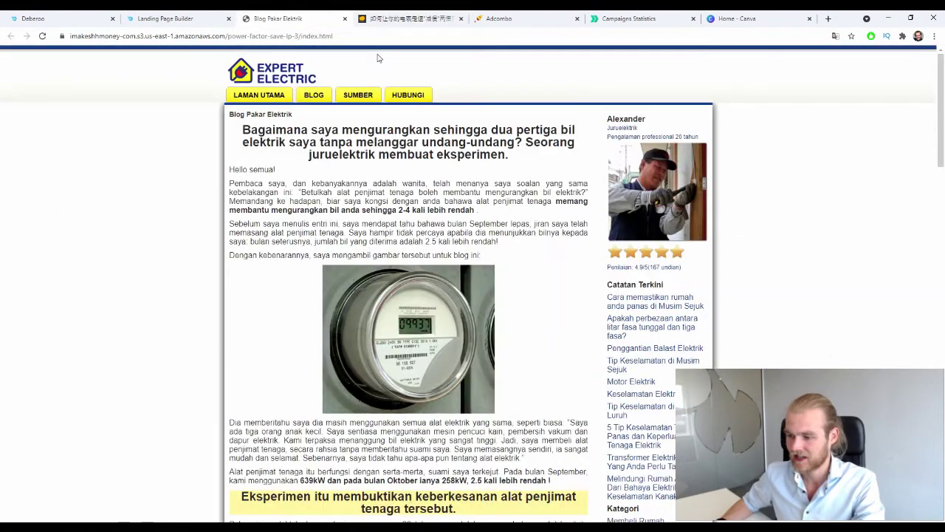
Return to the Deberoo tracker, go to its landers list and start a new lander
click(45, 22)
click(26, 78)
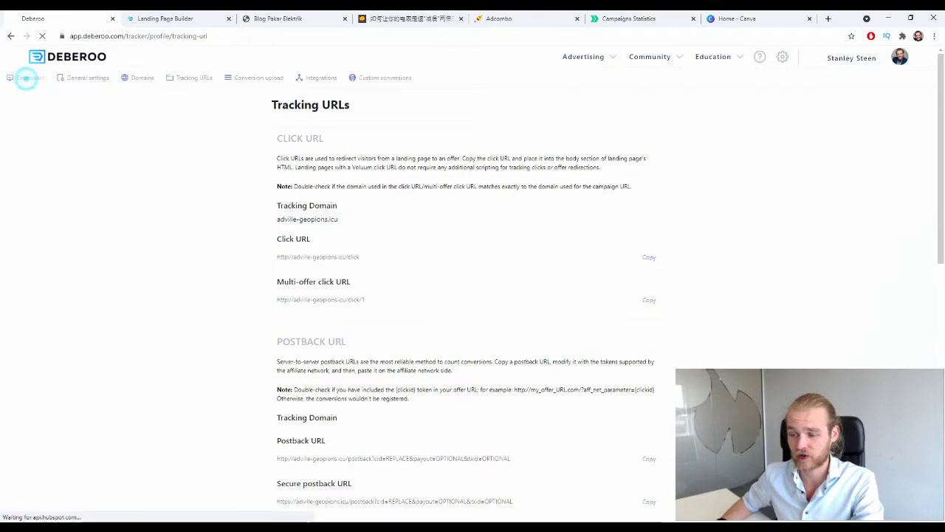
click(190, 103)
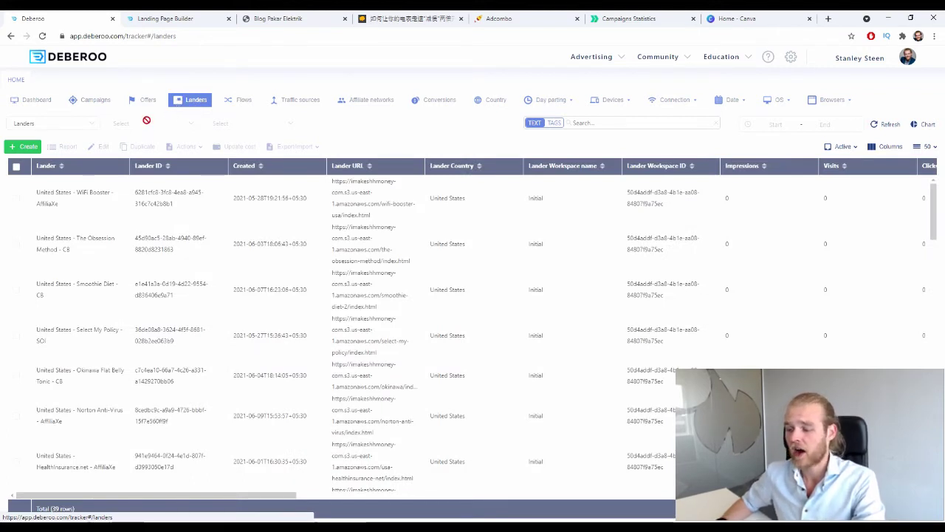
click(38, 148)
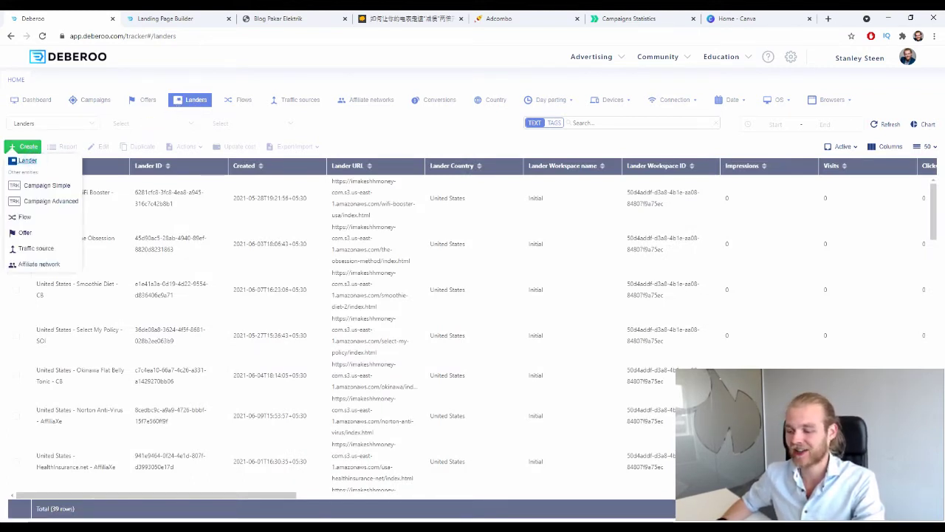
click(33, 159)
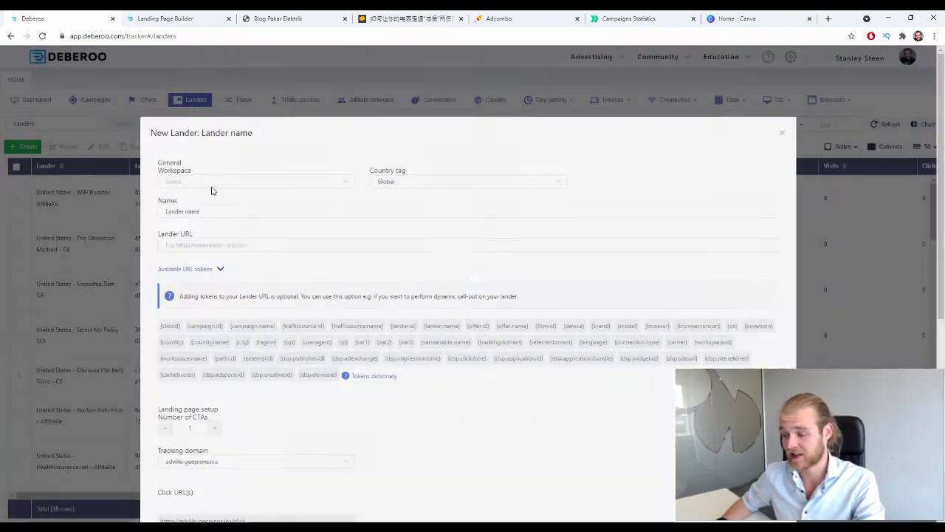
Set the new lander's workspace to Initial and its country tag to Malaysia
click(211, 181)
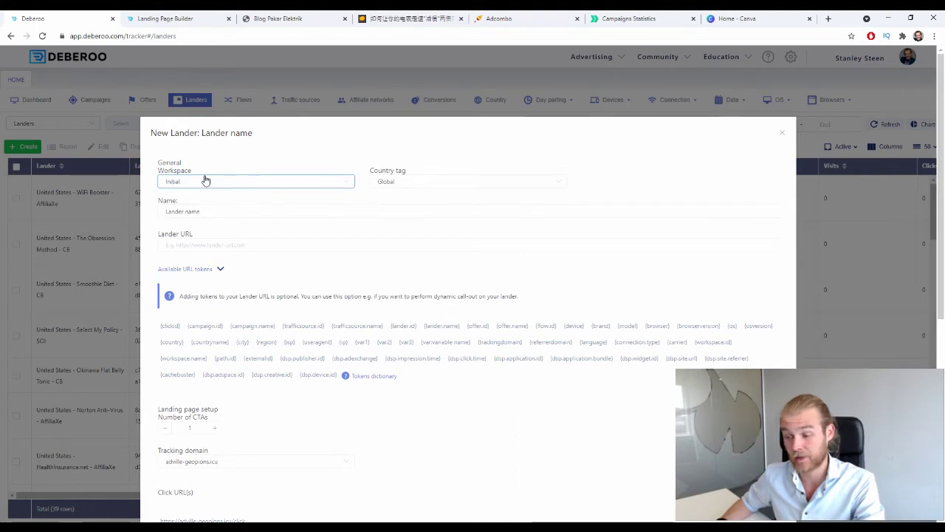
click(459, 185)
text(mal)
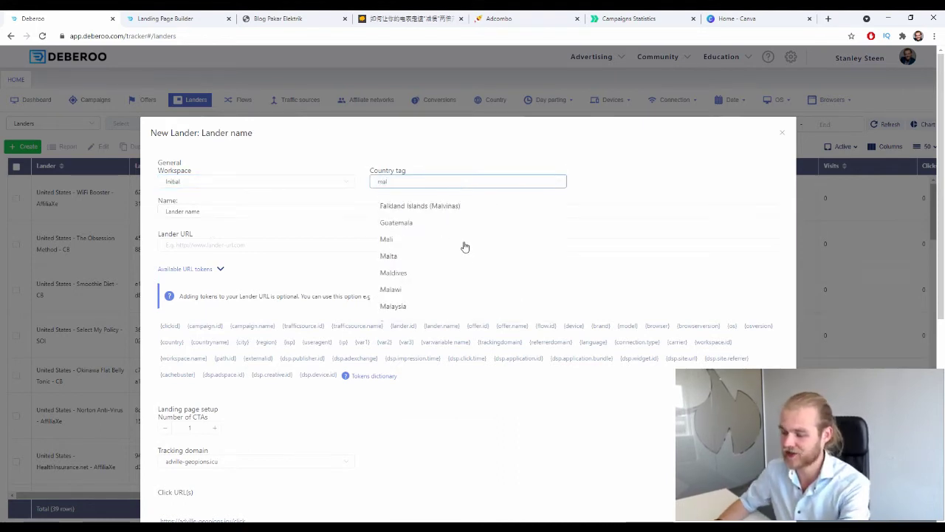
click(445, 304)
Name the new lander Power Factor Saver - AdCombo - LP 1
triple_click(239, 210)
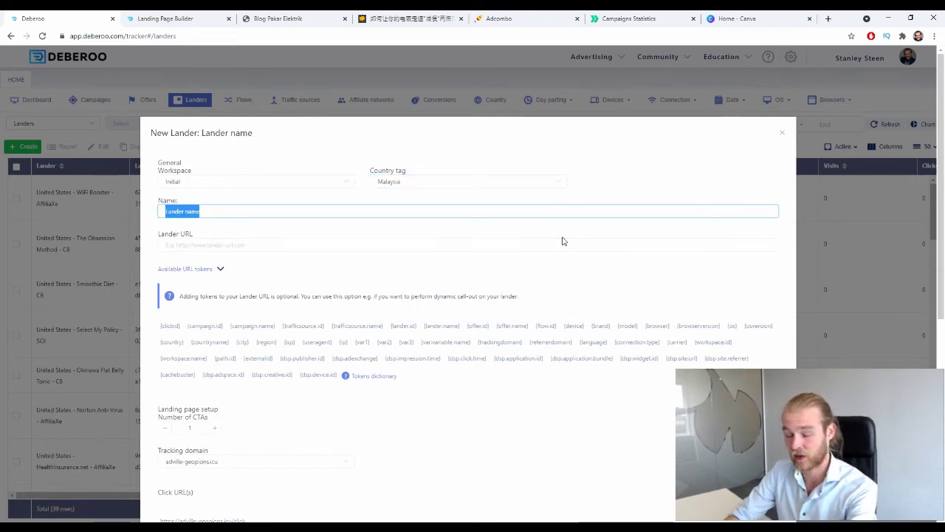
text(Power Facto)
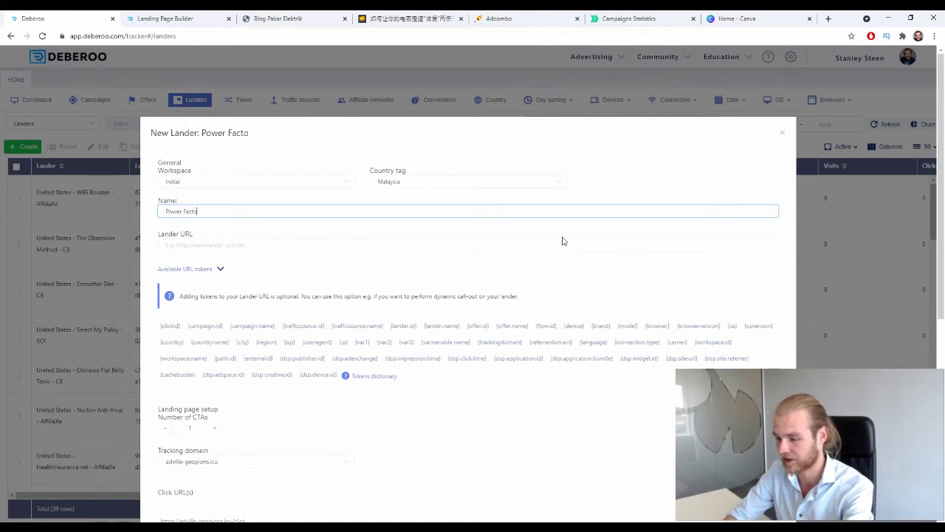
text(r Saver)
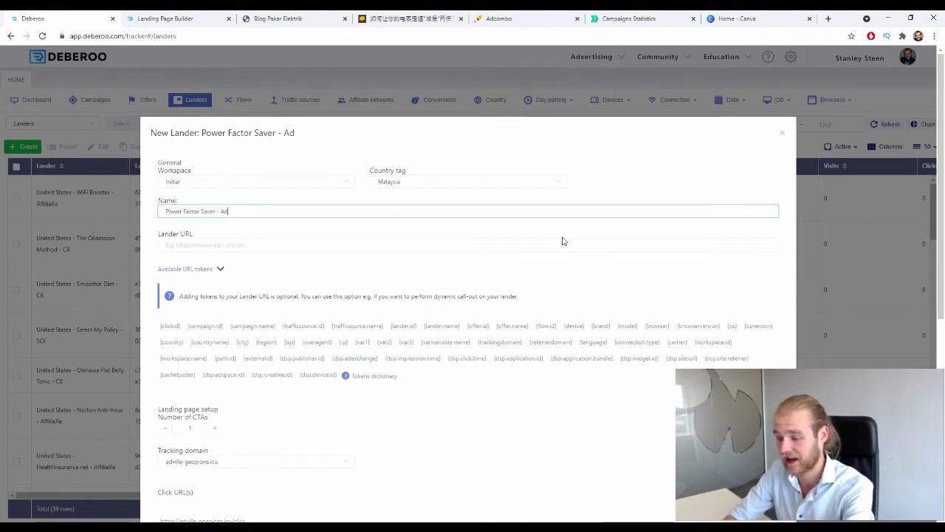
text( - AdCombo - LP 1)
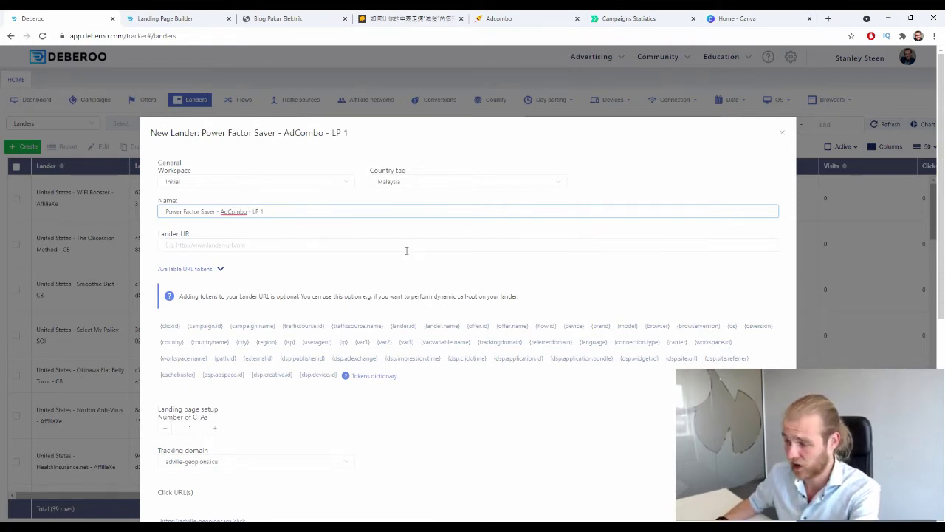
Copy the published power-factor-save-lp-2/index.html address into the LP 1 lander's URL and save the lander
click(410, 19)
click(299, 35)
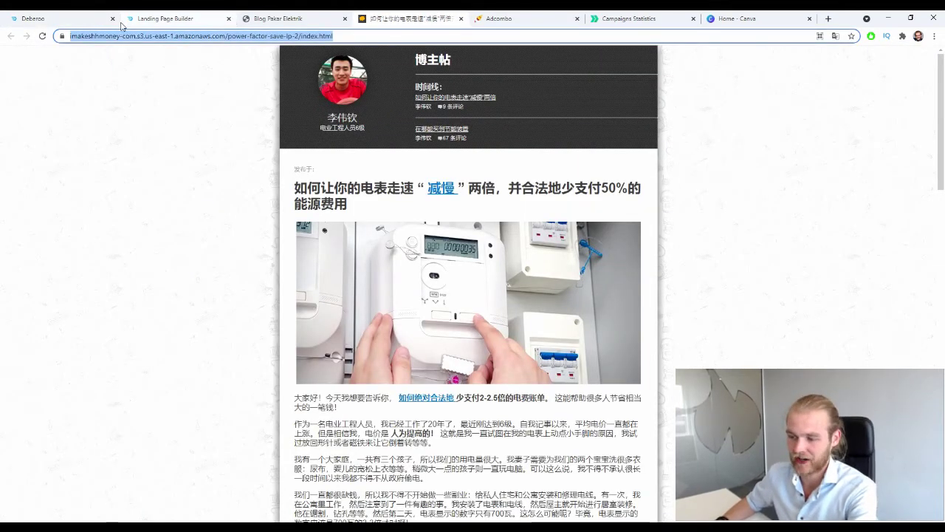
click(89, 18)
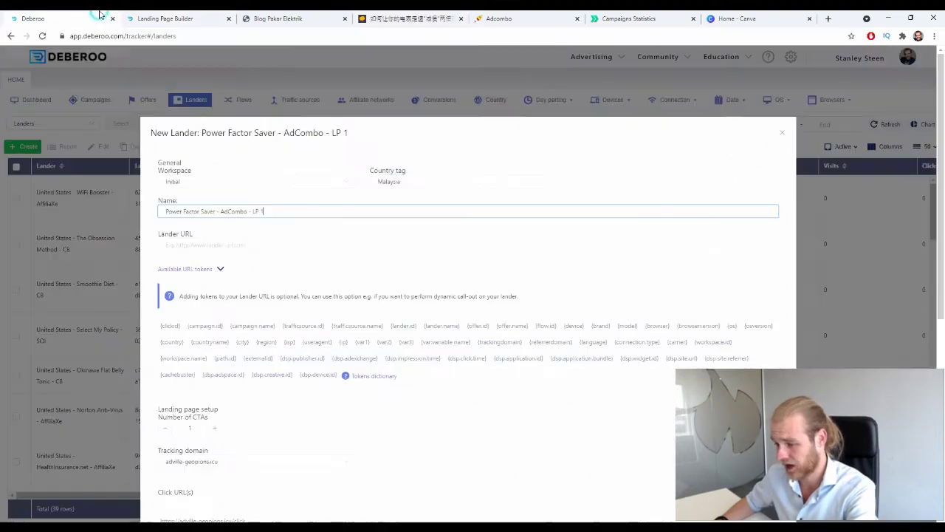
click(241, 245)
text(https://imakeshhmoney-com.s3.us-east-1.amazonaws.com/power-factor-save-lp-2/index.html)
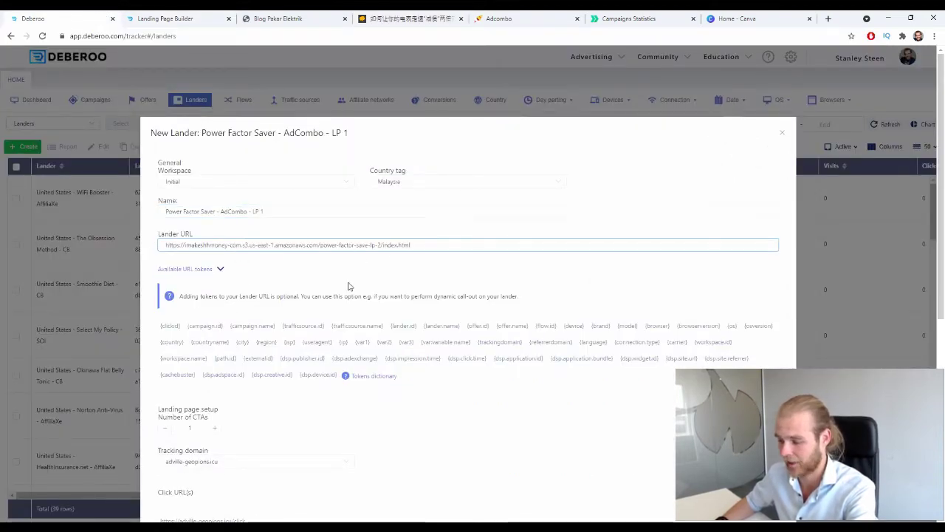
scroll(351, 281, down, 2)
scroll(419, 119, down, 3)
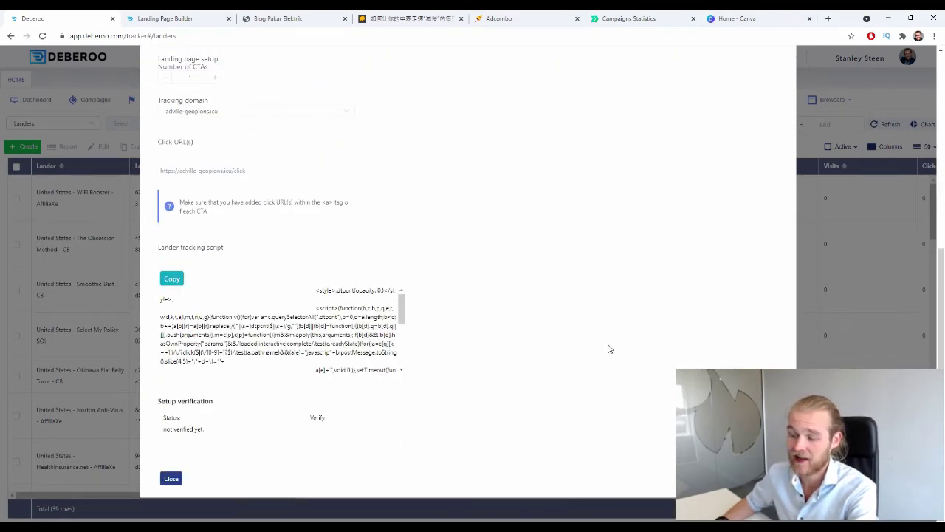
key(Escape)
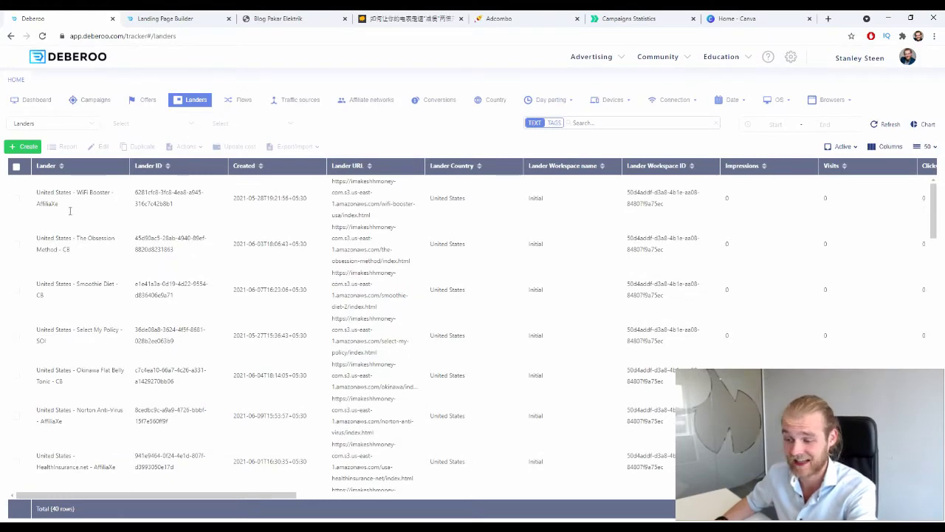
For a second lander with the same settings, set the lander URL to the published power-factor-save-lp-3/index.html address
double_click(95, 294)
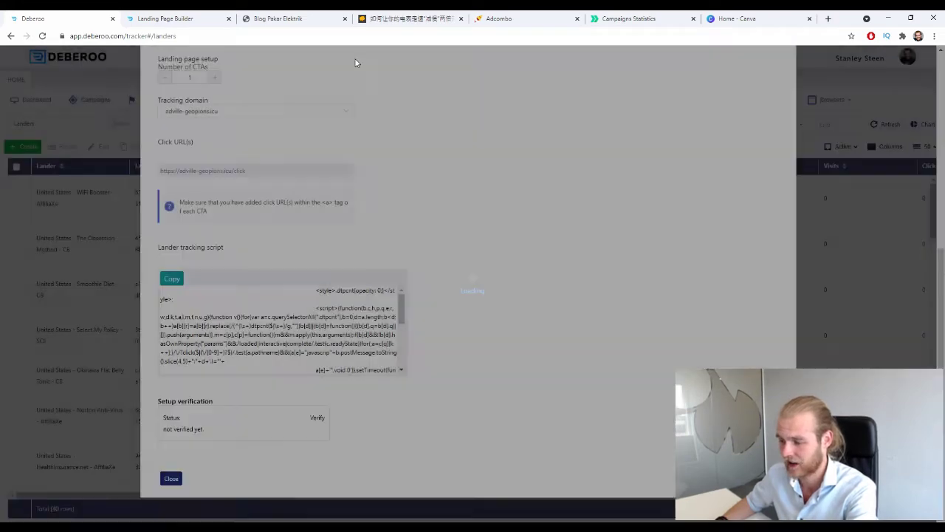
click(280, 19)
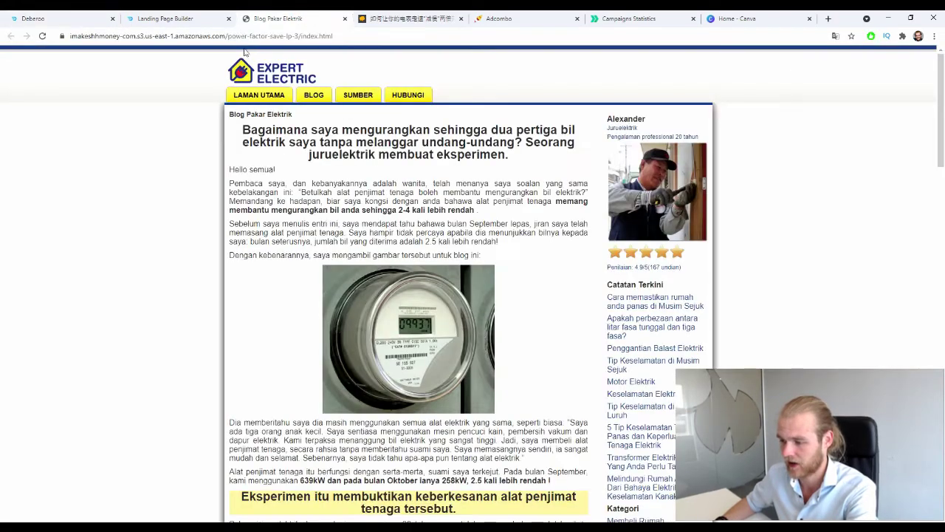
click(148, 36)
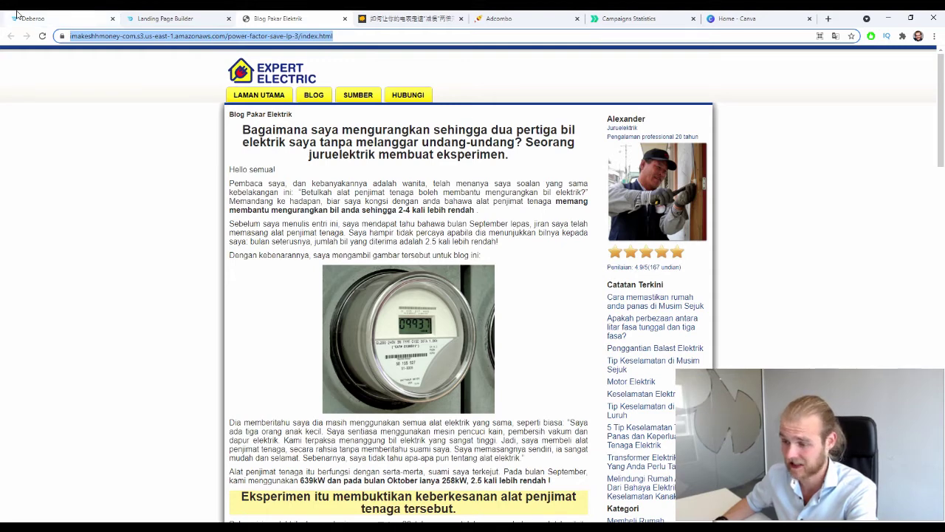
key(ctrl+1)
scroll(402, 379, up, 5)
triple_click(432, 238)
text(https://imakeshhmoney-com.s3.us-east-1.amazonaws.com/power-factor-save-lp-3/index.html)
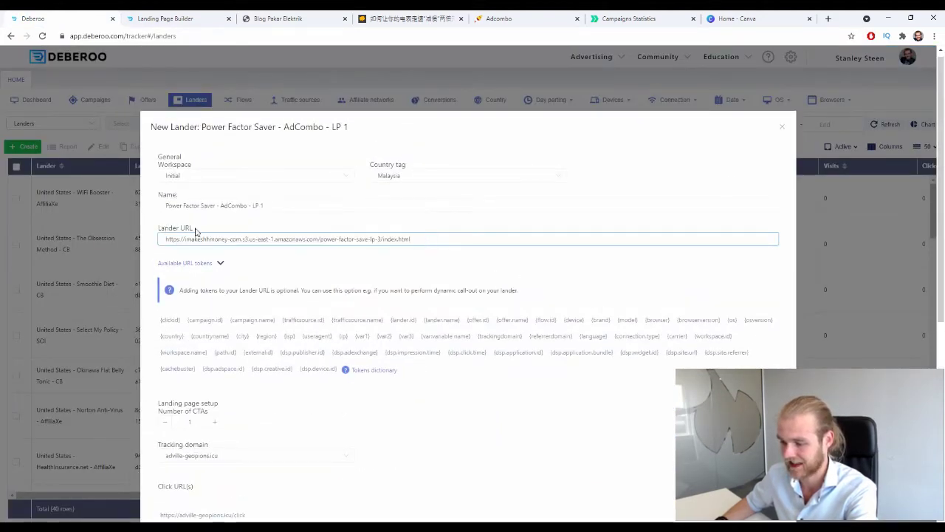
Rename the second lander Power Factor Saver - AdCombo - LP 2 and save it
click(327, 202)
text(2)
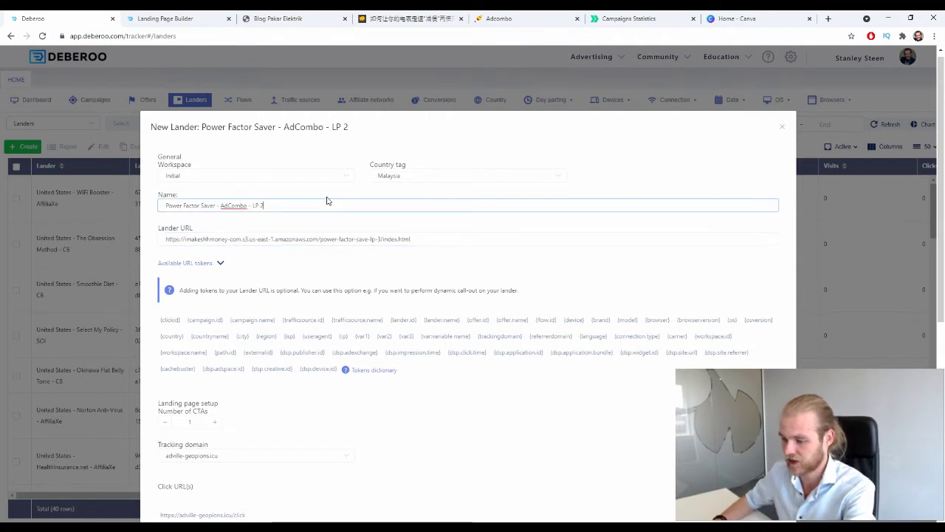
scroll(557, 404, down, 5)
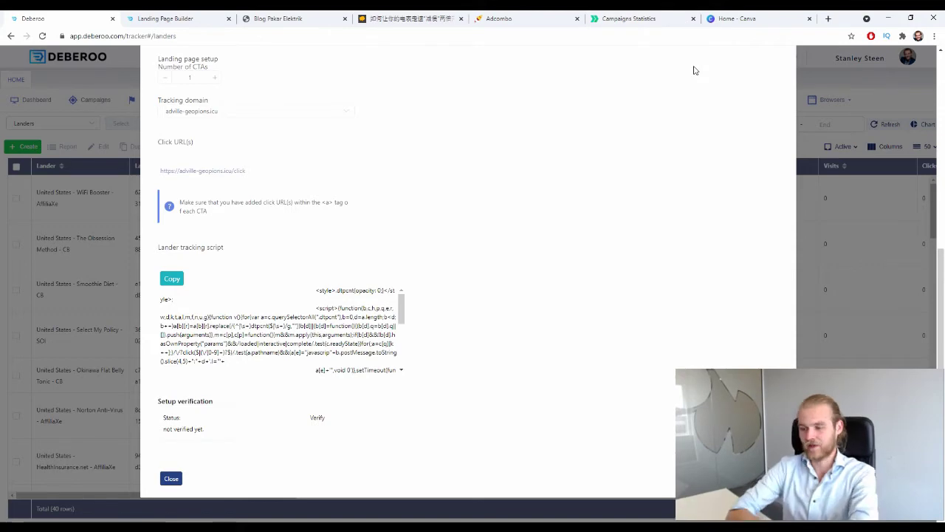
key(Escape)
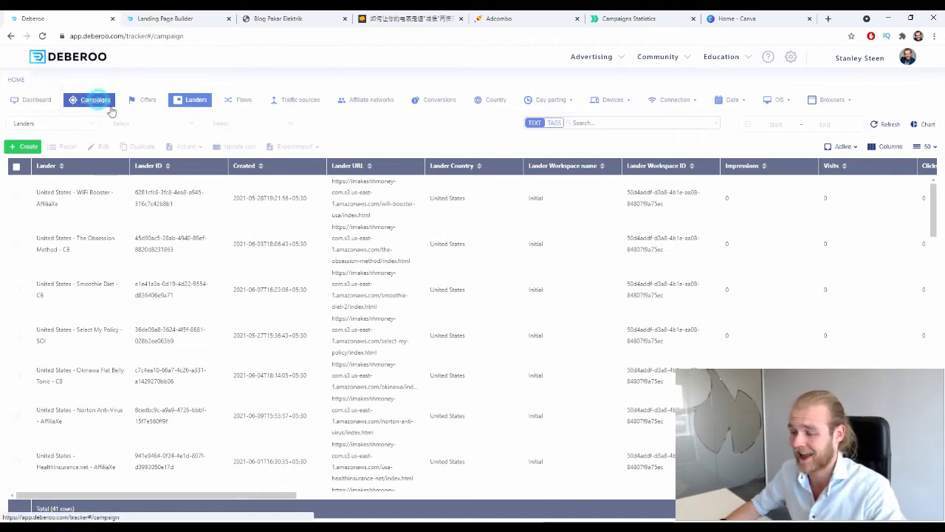
Start a new simple campaign from the campaigns list and set its workspace to Initial
click(93, 100)
click(22, 147)
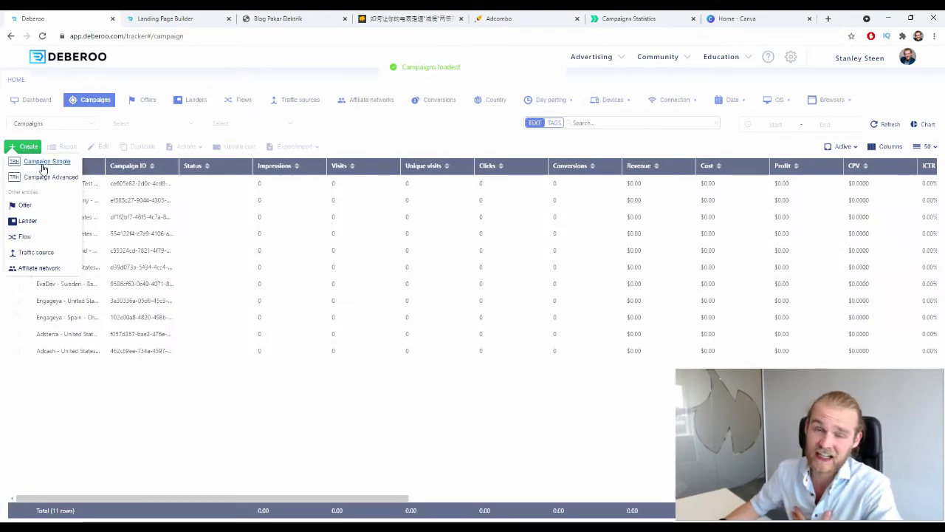
click(43, 162)
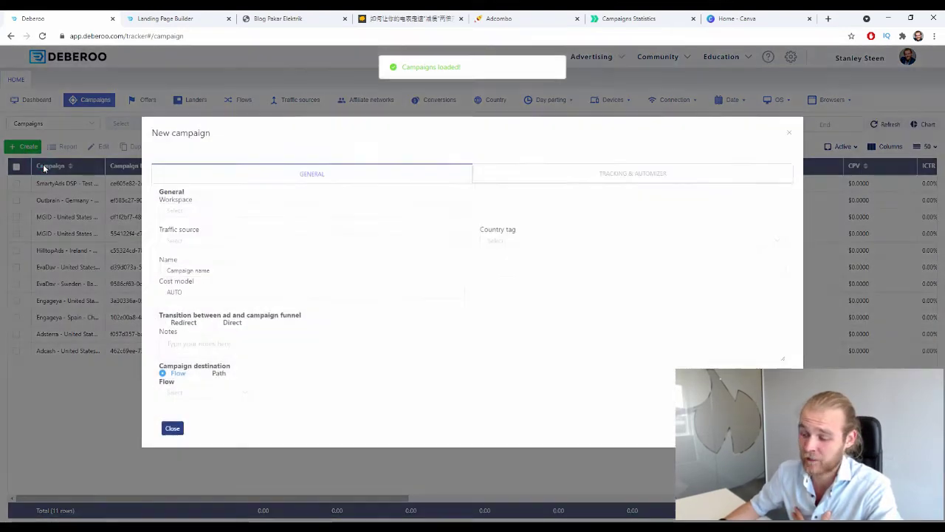
click(236, 212)
click(243, 237)
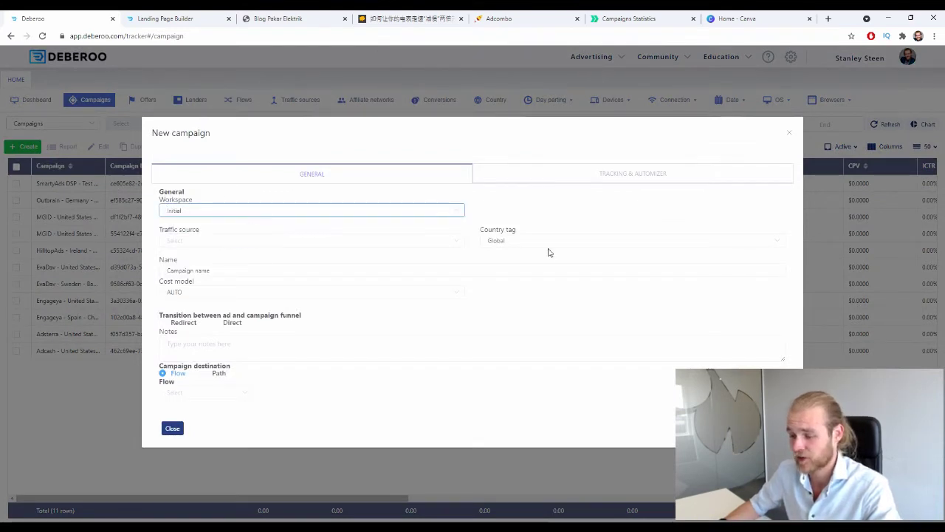
Set the new campaign's traffic source to EvaDav and its country tag to Malaysia
click(281, 242)
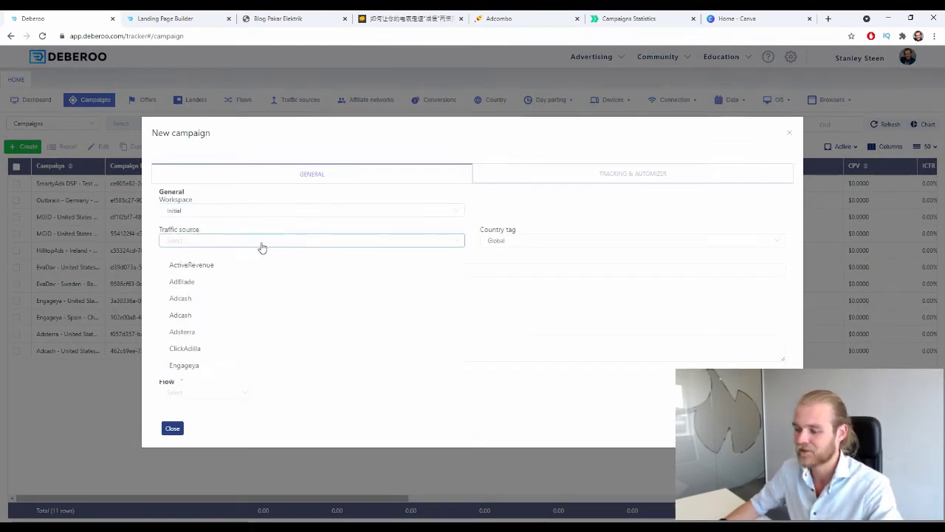
scroll(295, 288, down, 5)
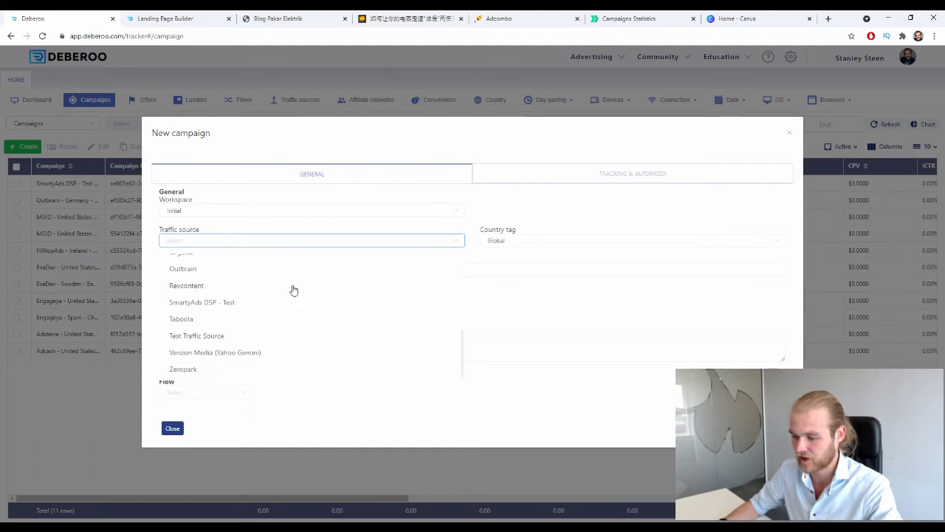
scroll(220, 291, up, 2)
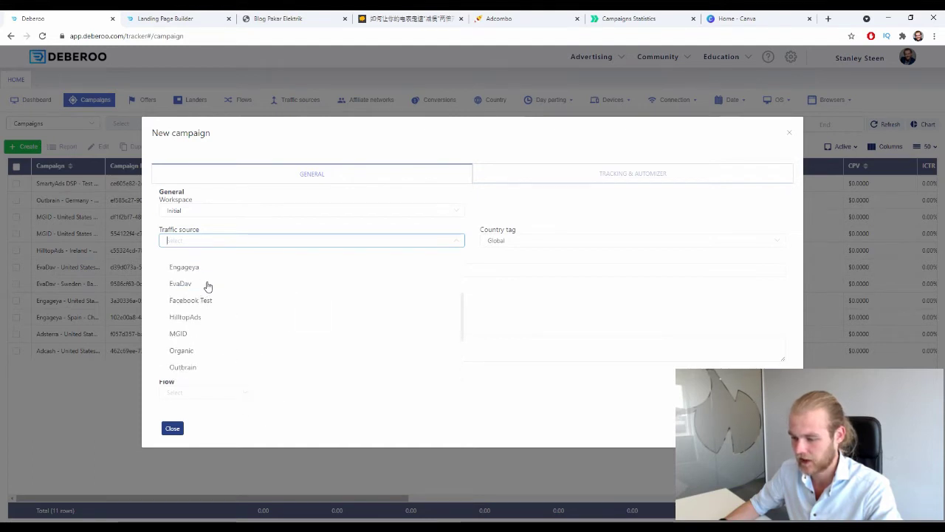
click(207, 284)
click(524, 240)
text(may)
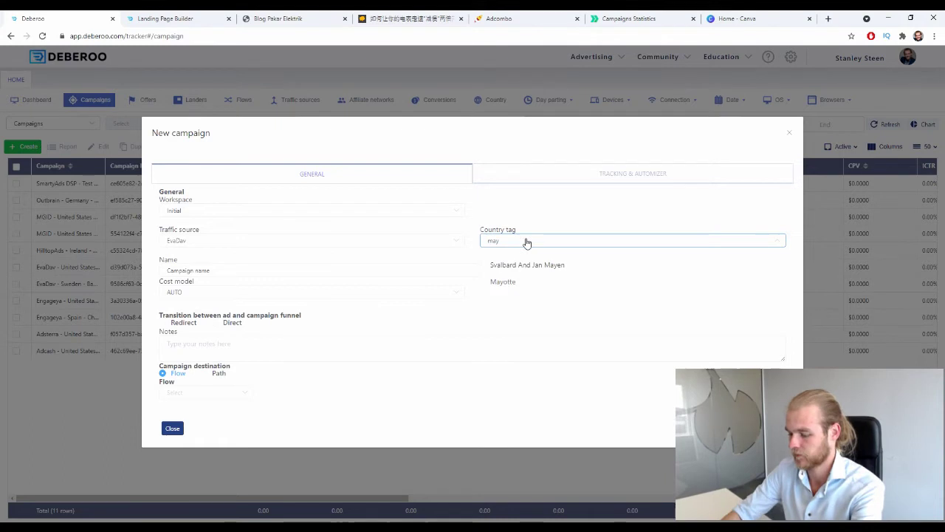
key(BackSpace)
text(l)
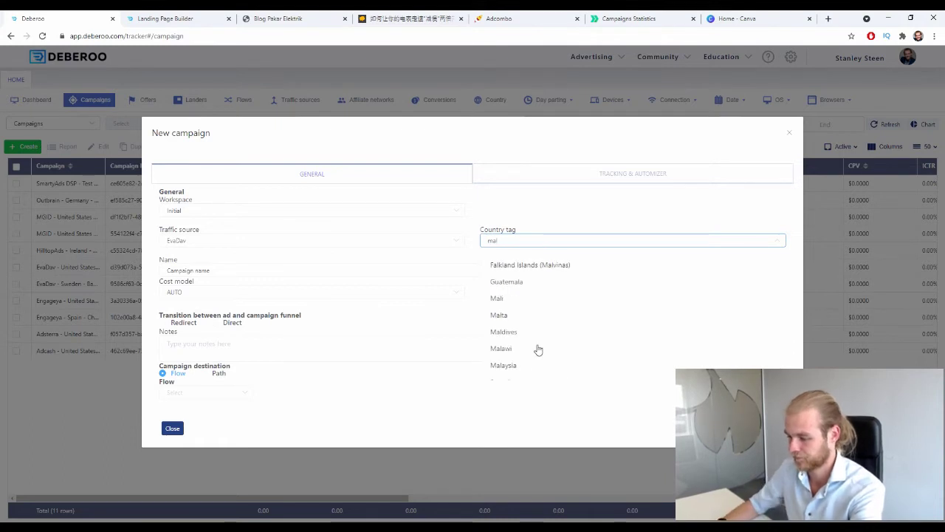
click(515, 364)
Name the campaign Power Factor Saver - AdCombo and leave its cost model on AUTO
click(249, 270)
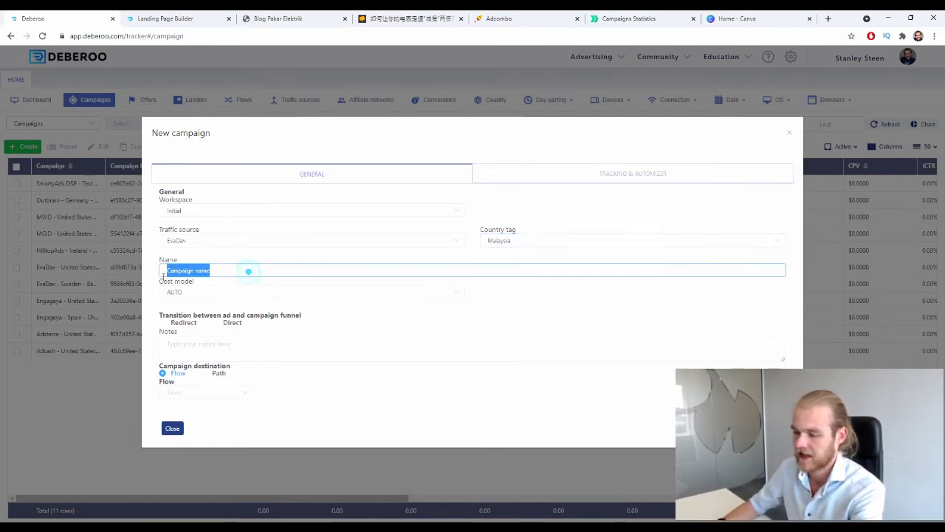
text(Po)
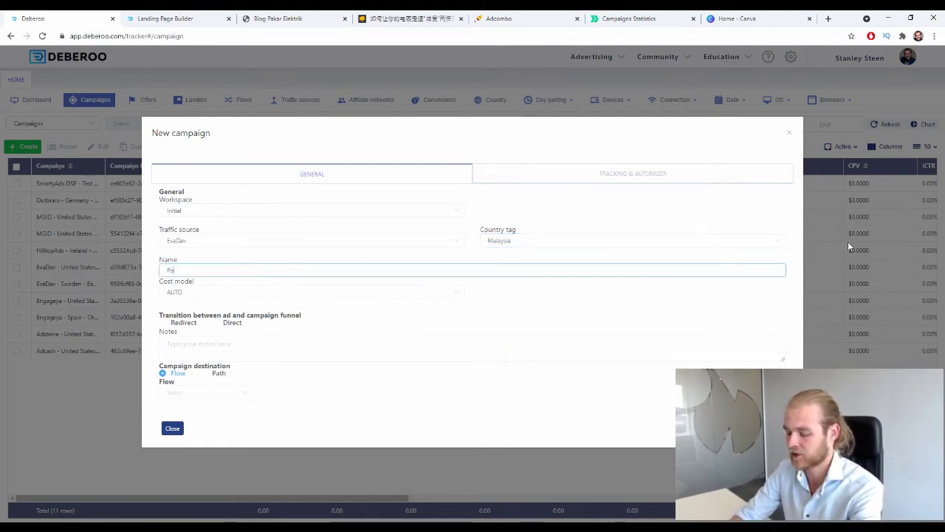
text(wer Factor)
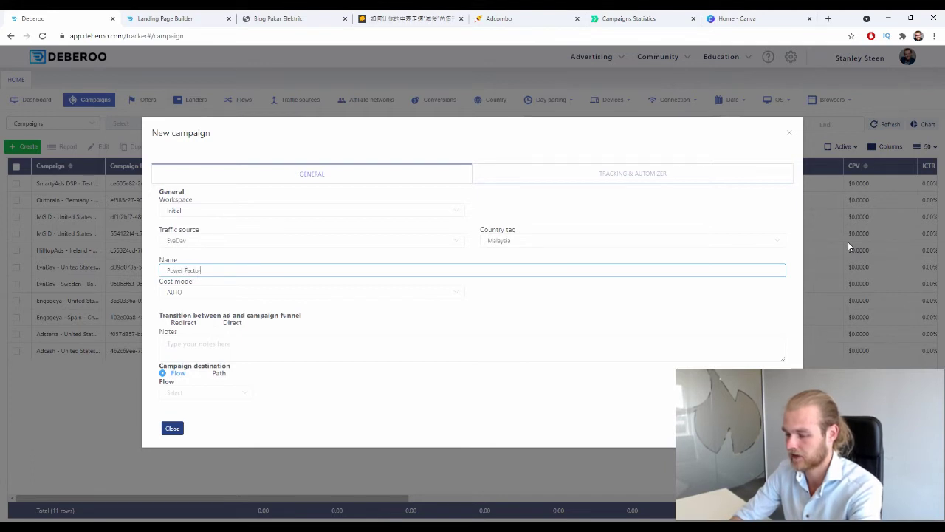
text( Saver - AdCombo)
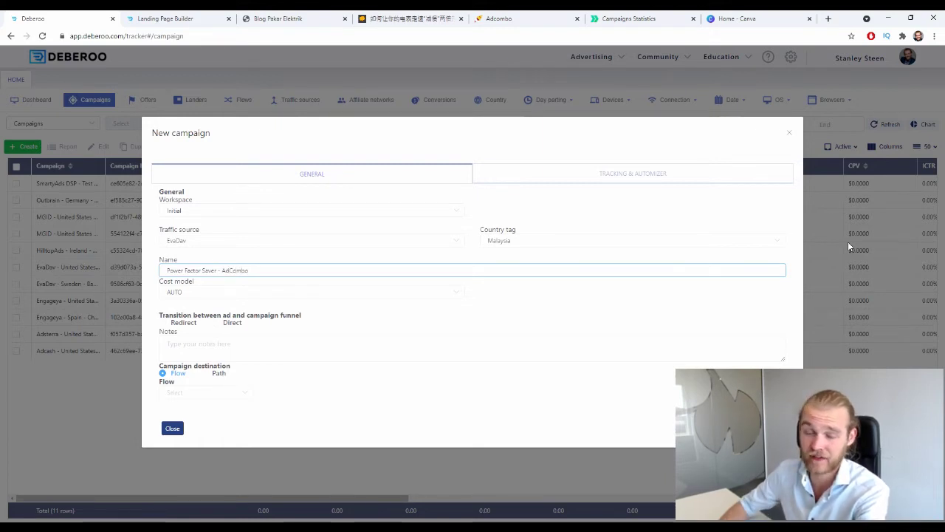
click(175, 292)
click(599, 313)
Set the transition between ad and campaign funnel to Redirect
drag(161, 316, 226, 320)
click(223, 322)
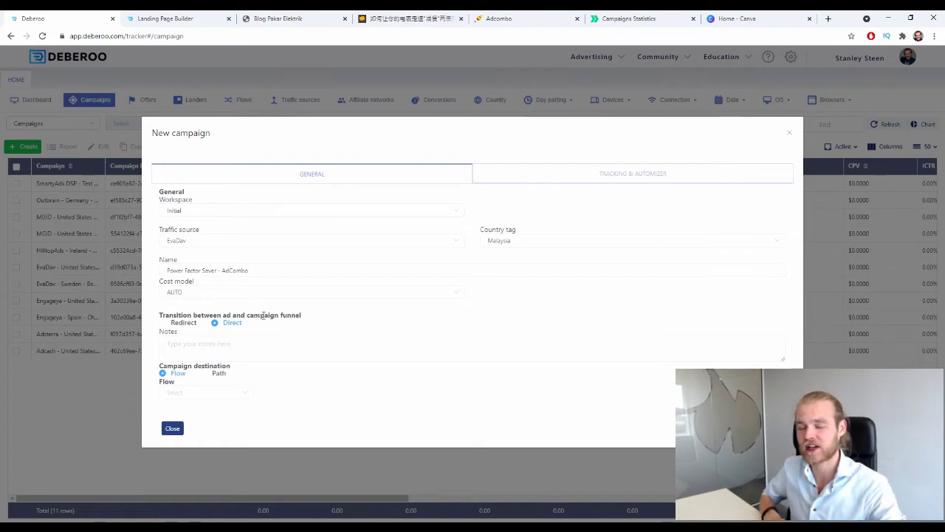
click(184, 322)
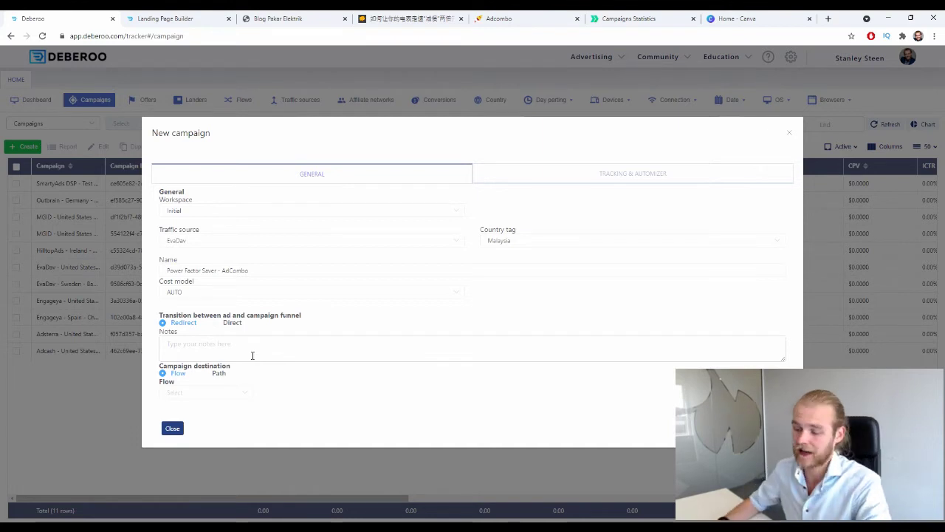
Make the campaign destination a Path with Landers & Offers and a 302 transition to the offer
click(220, 373)
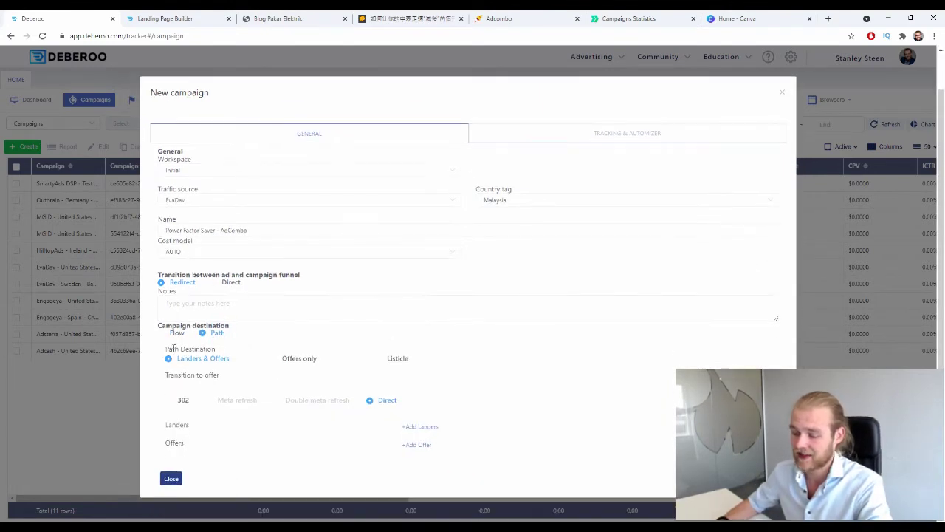
triple_click(174, 348)
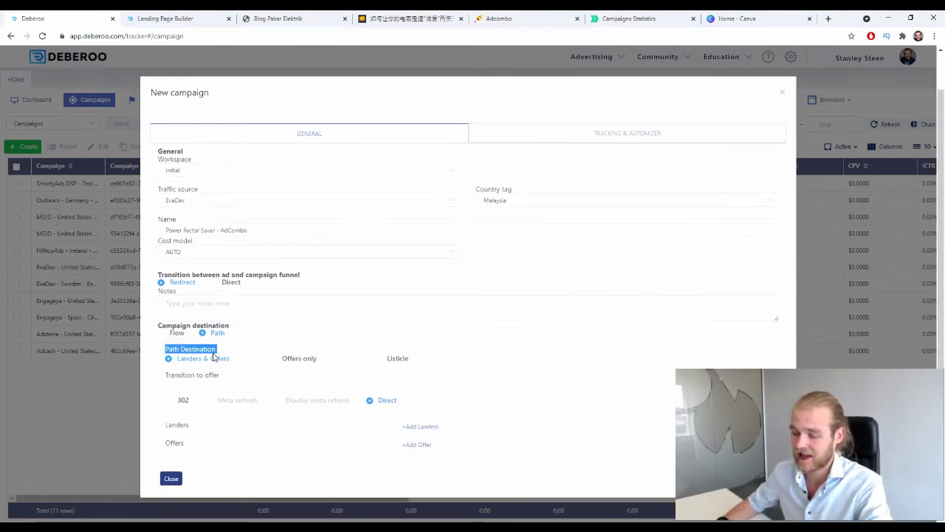
click(162, 364)
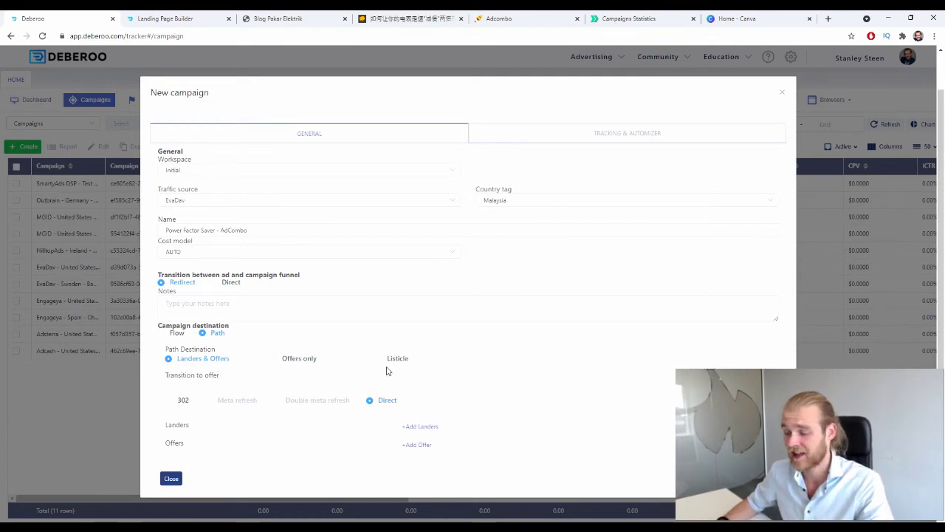
scroll(295, 358, up, 1)
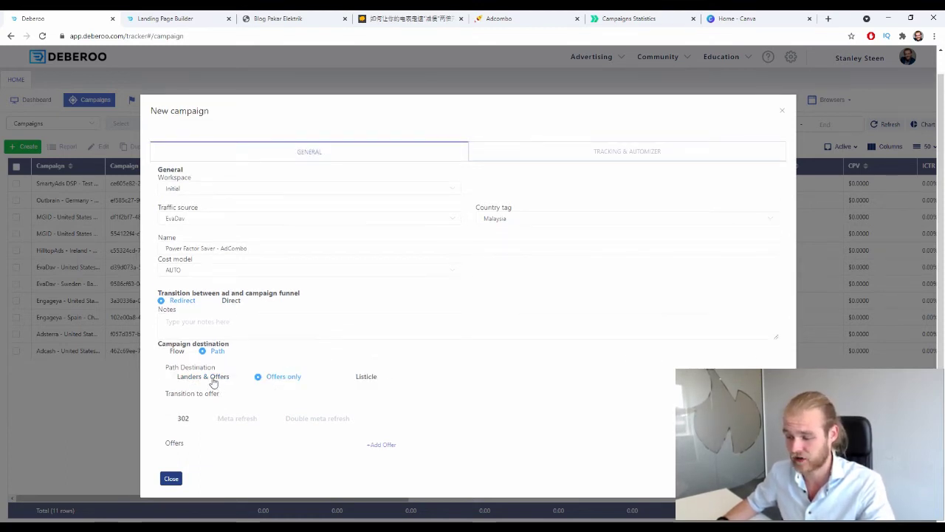
scroll(310, 358, down, 1)
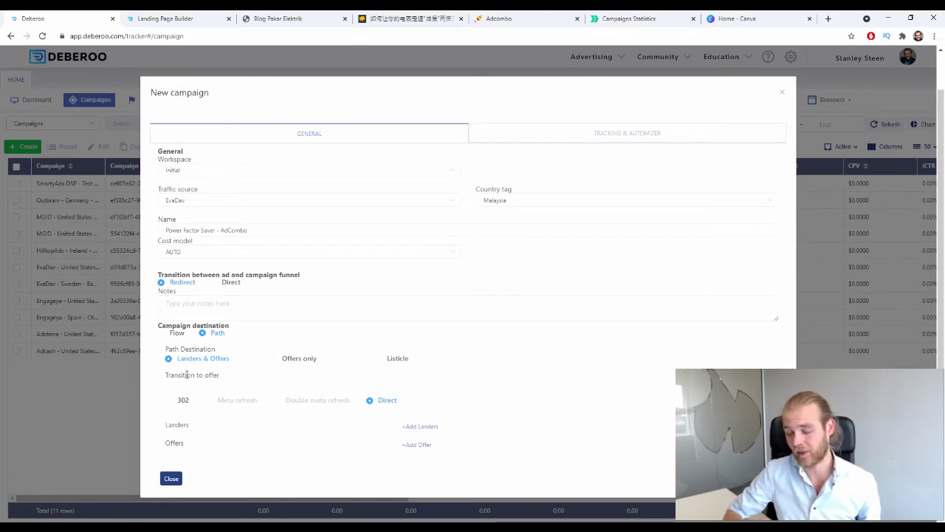
click(175, 400)
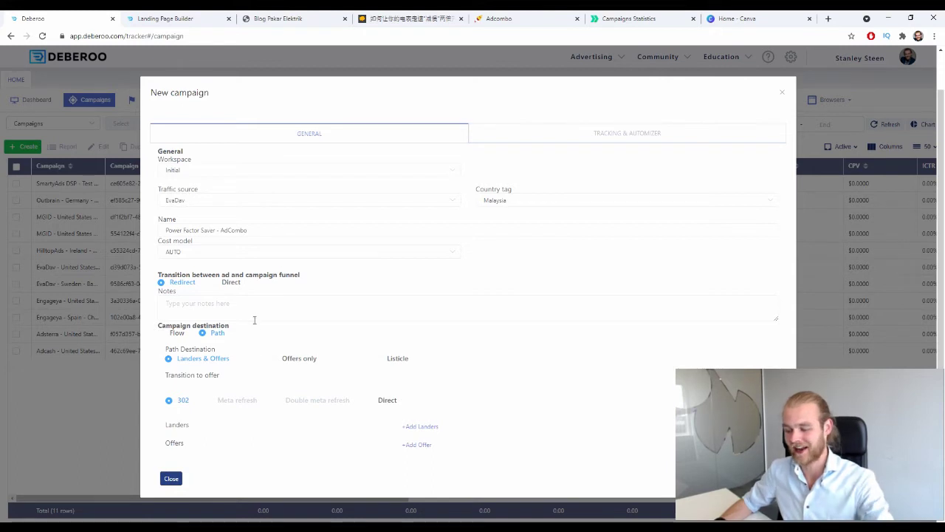
Add two lander entries and one offer entry to the campaign path
double_click(177, 425)
double_click(174, 442)
click(258, 455)
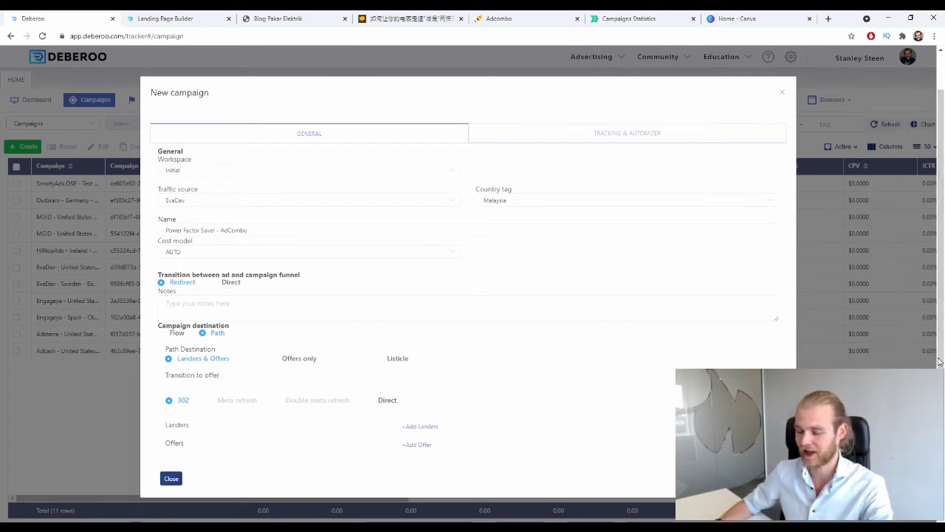
click(443, 427)
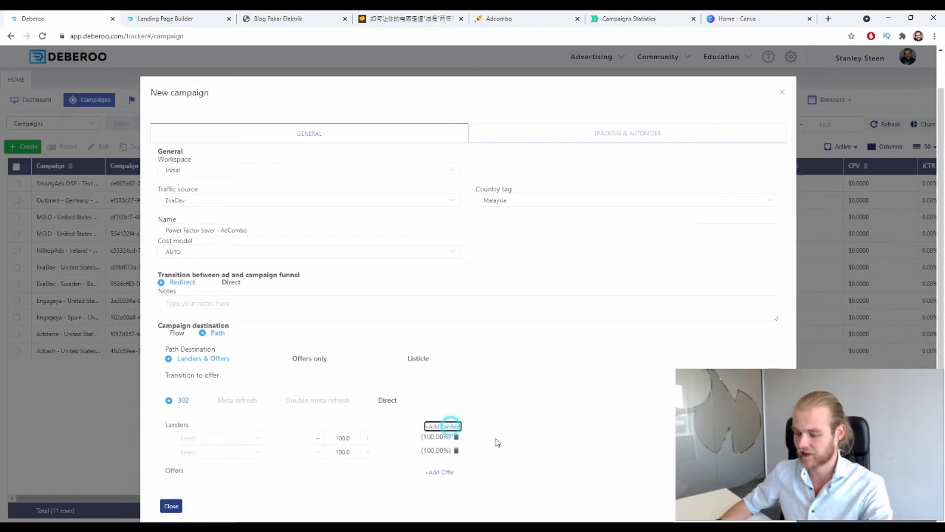
click(441, 473)
scroll(582, 331, down, 1)
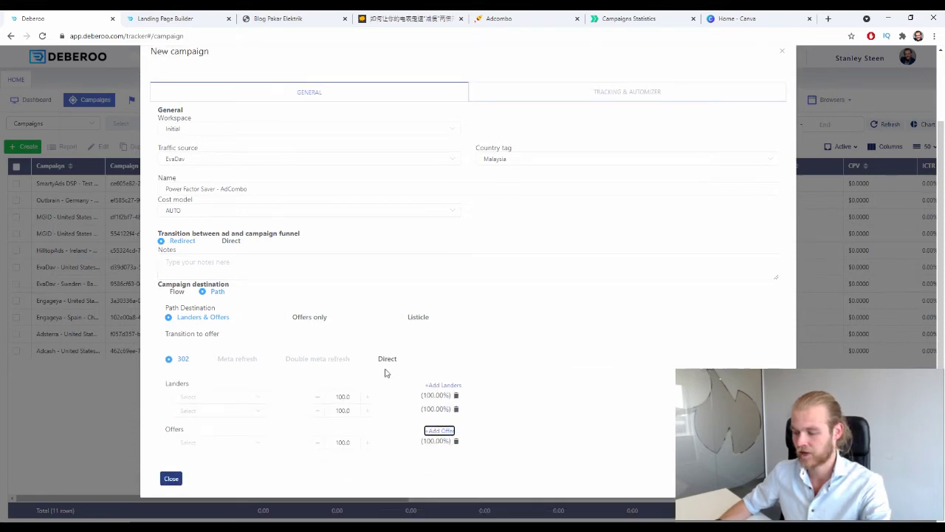
Assign the Malaysia - Power Factor Saver - AdCombo landers LP 1 and LP 2 to the two lander entries
click(247, 397)
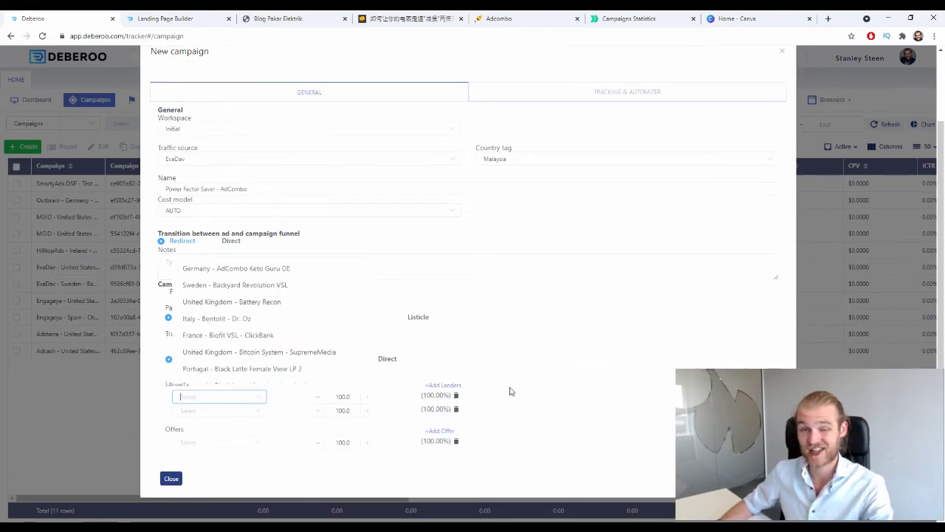
text(powe)
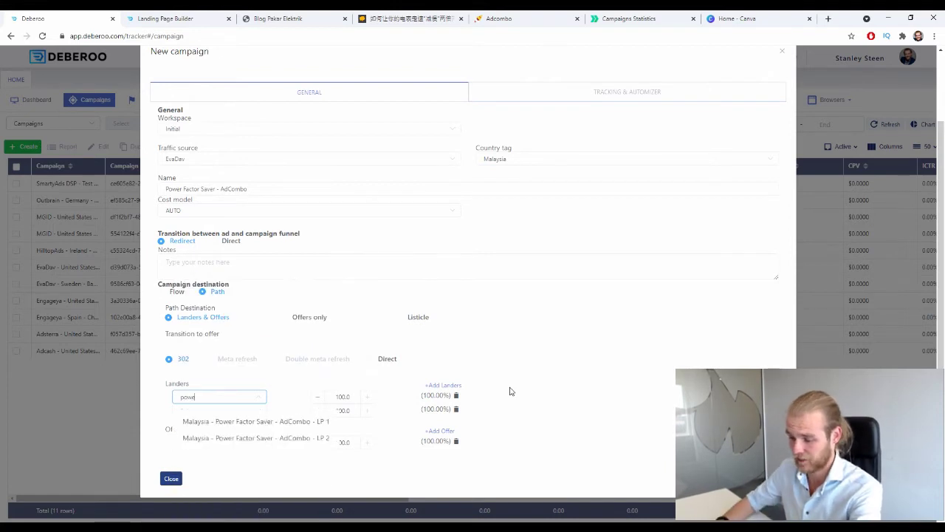
click(250, 423)
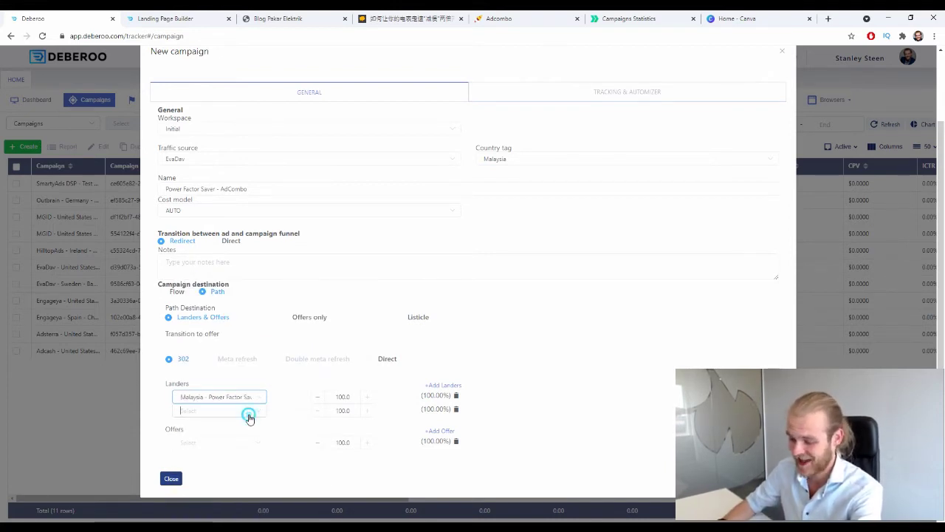
click(249, 414)
text(pow)
click(283, 452)
Choose AdCombo - Malaysia - Power Factor Saver as the path's offer
click(237, 443)
text(pow)
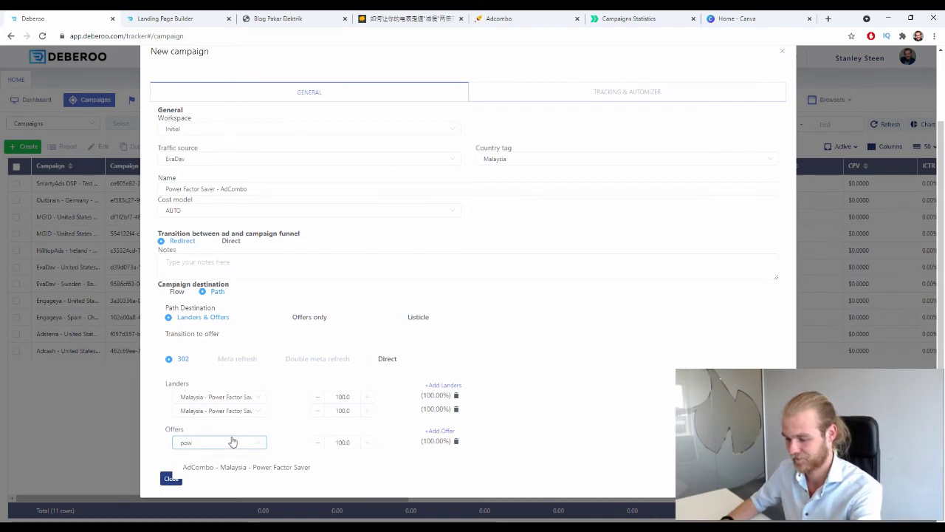
click(238, 466)
click(364, 463)
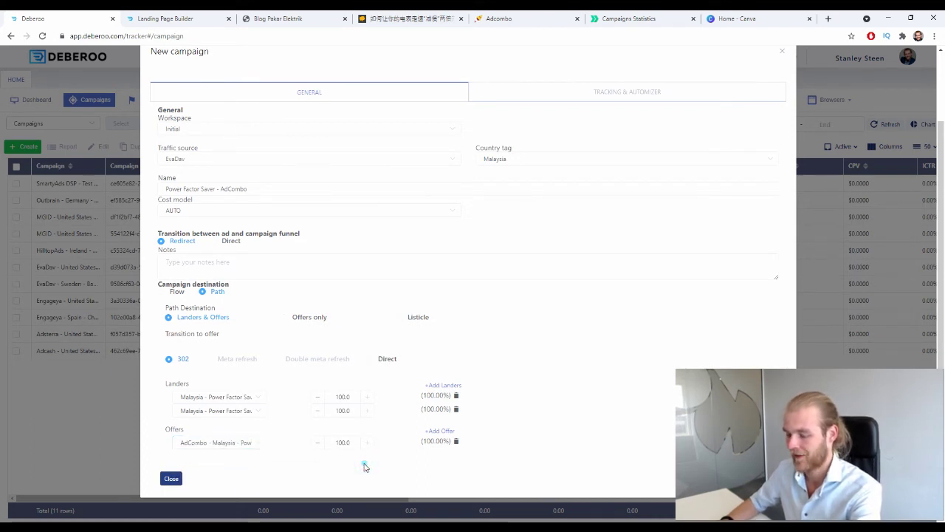
Save the campaign and copy its campaign URL from the tracking settings
mouse_move(302, 528)
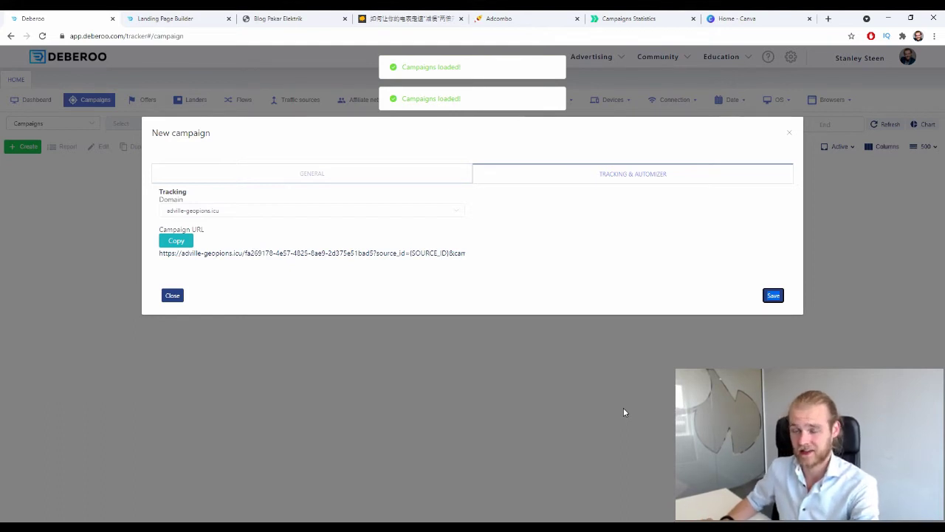
click(420, 245)
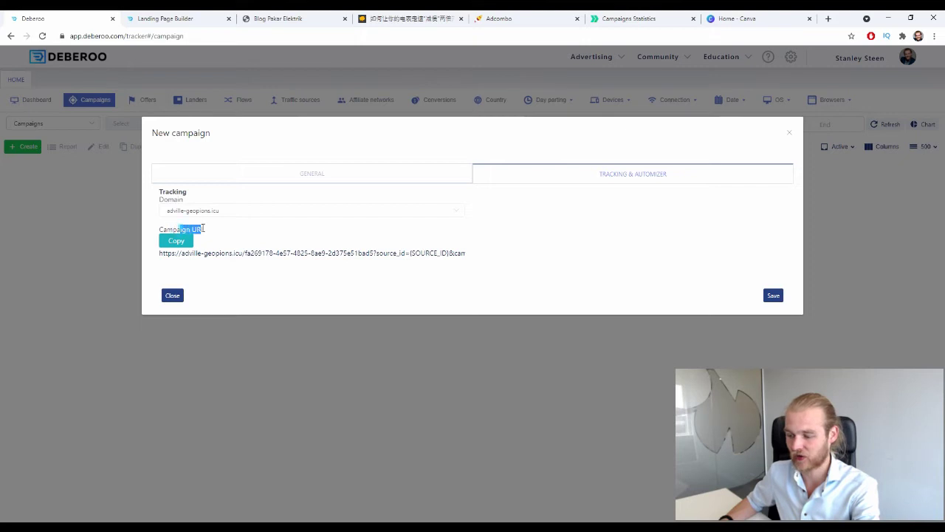
click(183, 240)
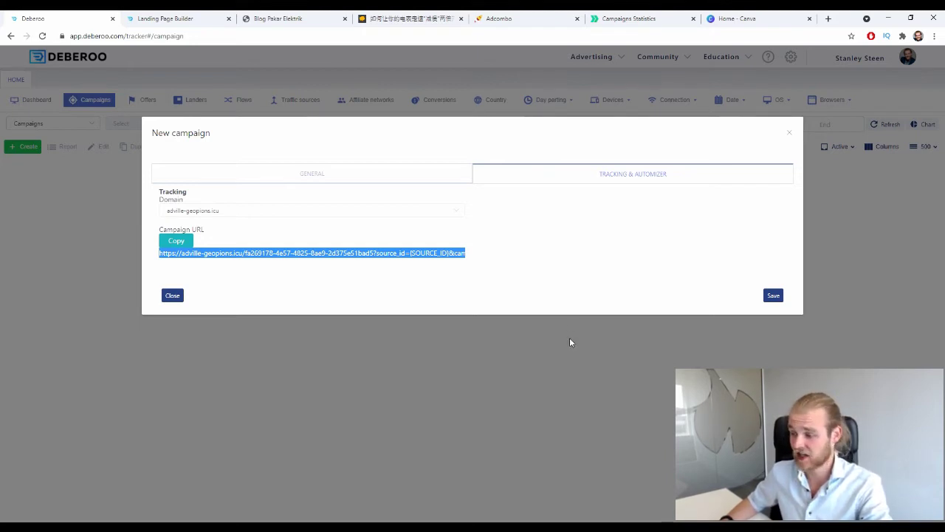
Switch to EvaDav and start a new advertiser campaign named MY - Power Factor Saver - AdCombo
click(628, 19)
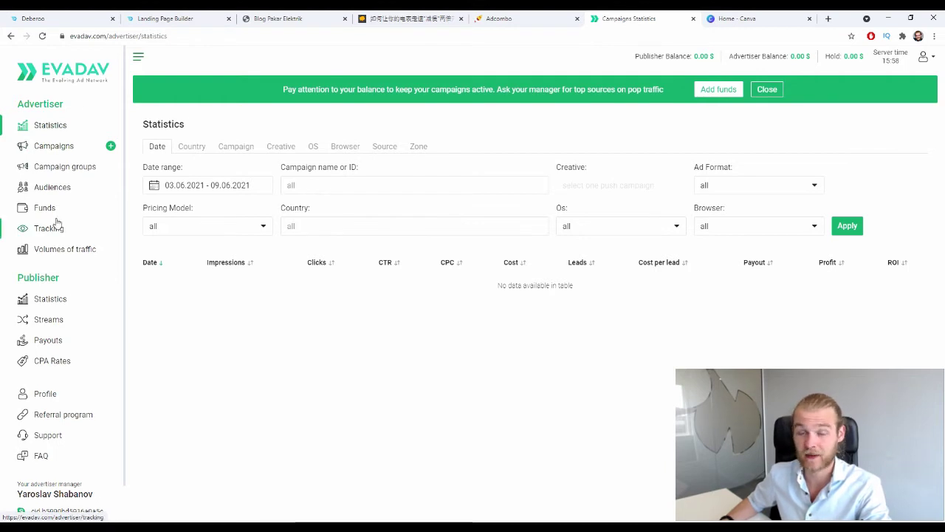
click(111, 149)
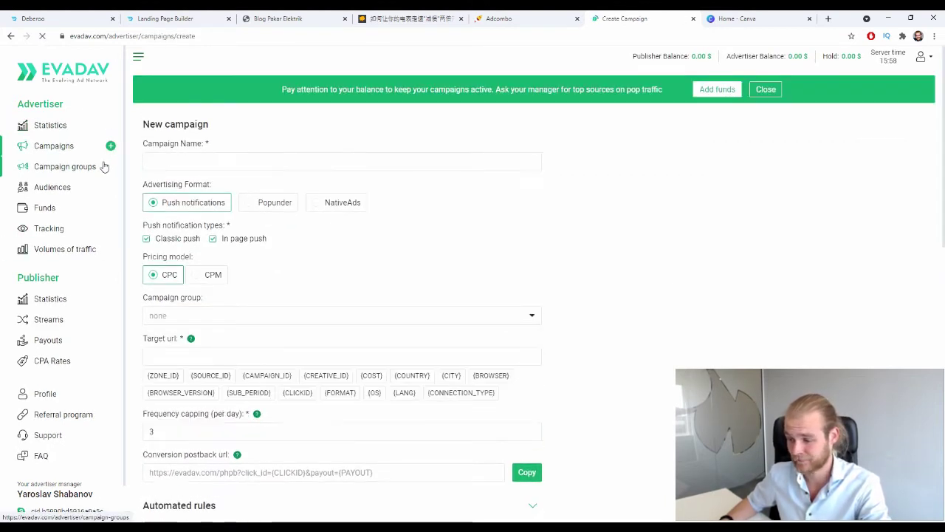
click(314, 161)
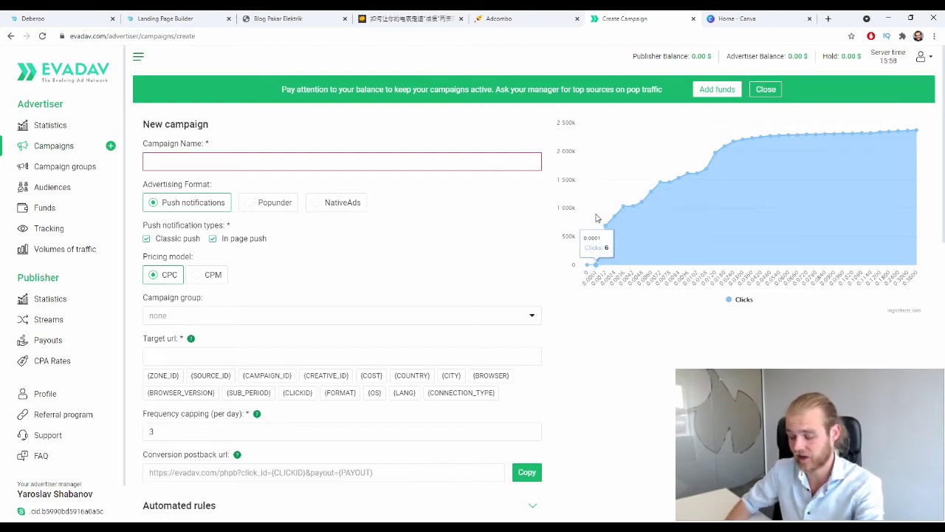
text(MY)
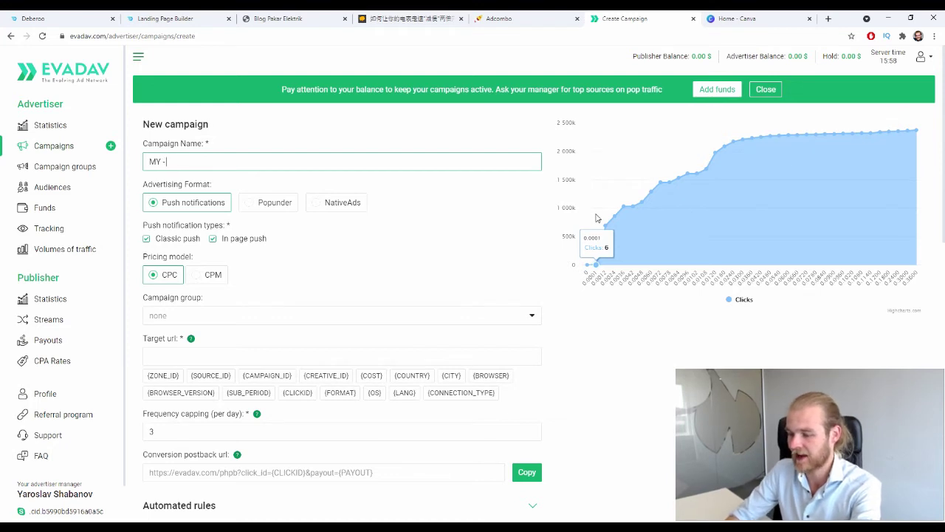
text( - Powe)
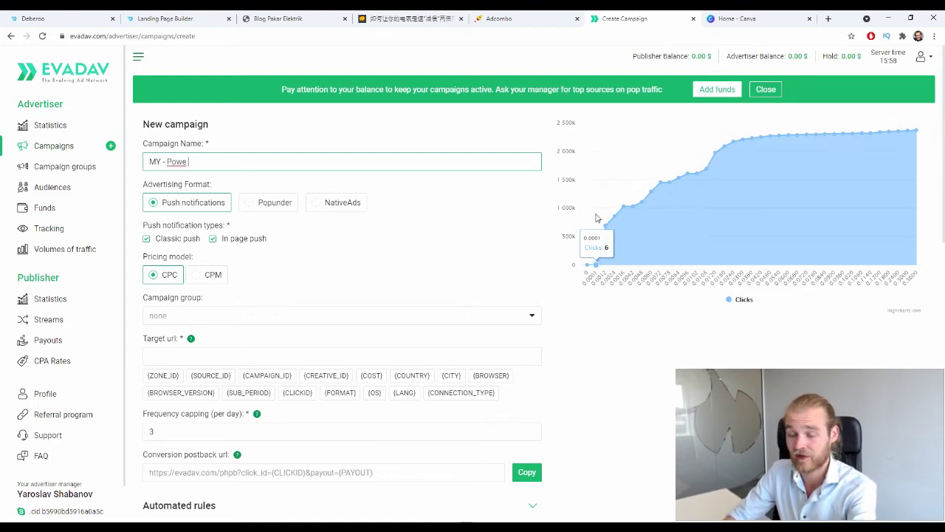
text(r Facotr)
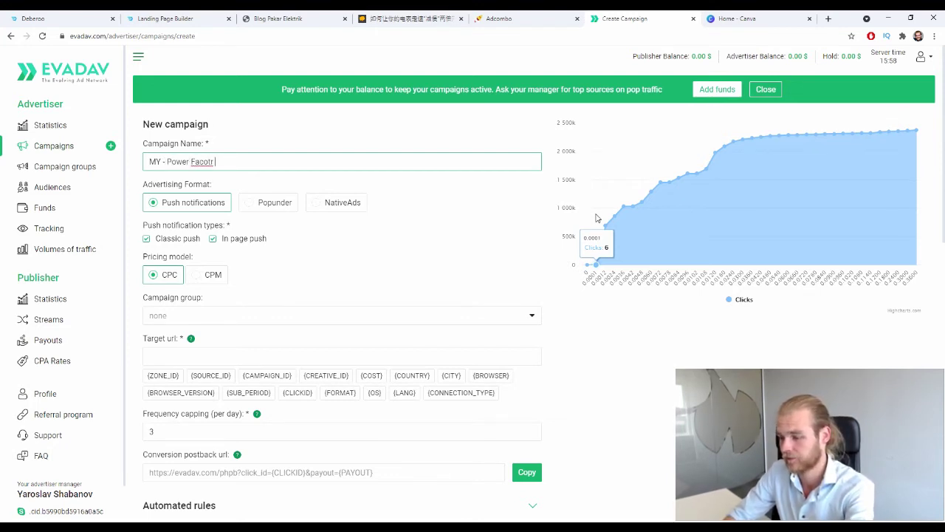
text(tor Saver - Ad CCombo)
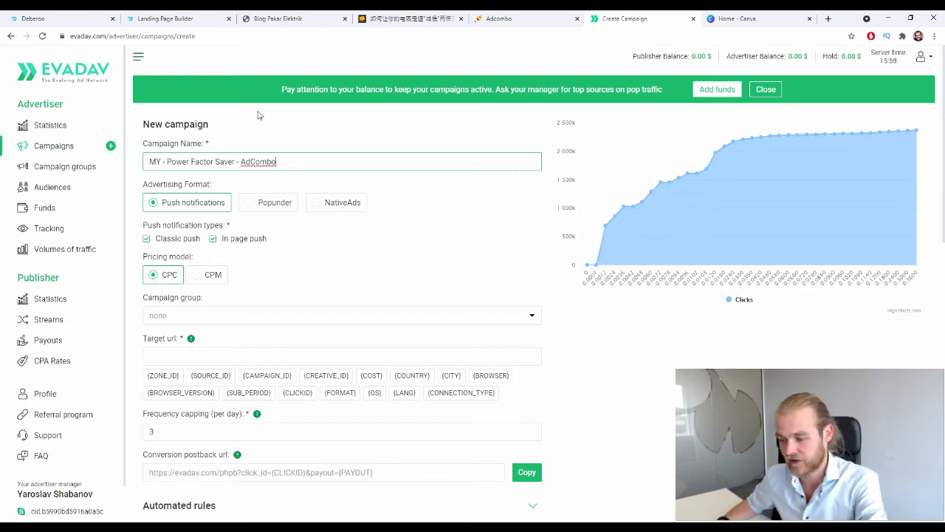
Set the campaign's advertising format to NativeAds and its pricing model to CPM
click(320, 211)
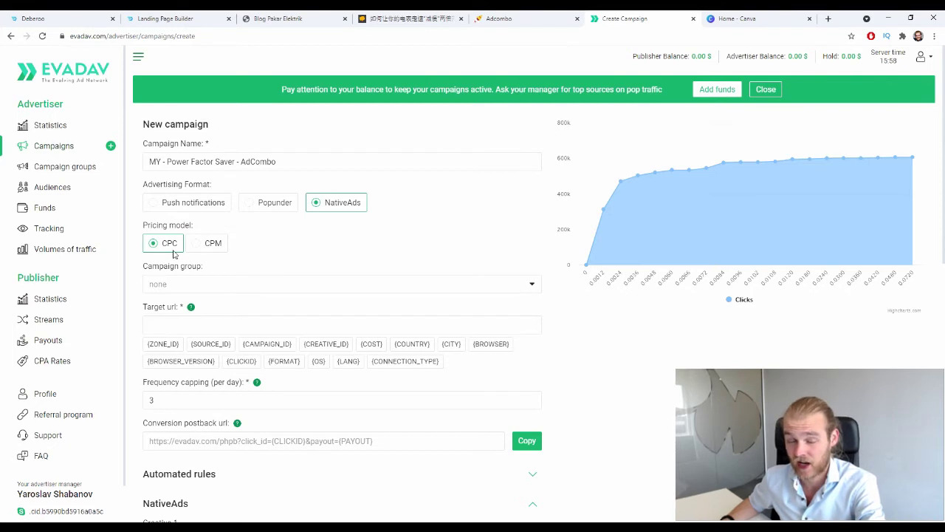
click(196, 244)
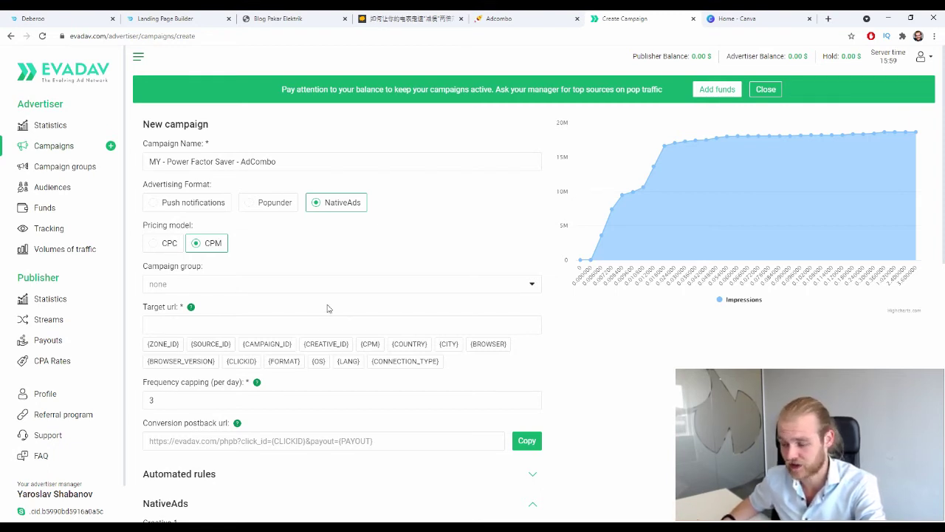
scroll(310, 247, down, 2)
scroll(262, 221, up, 1)
click(276, 228)
click(533, 235)
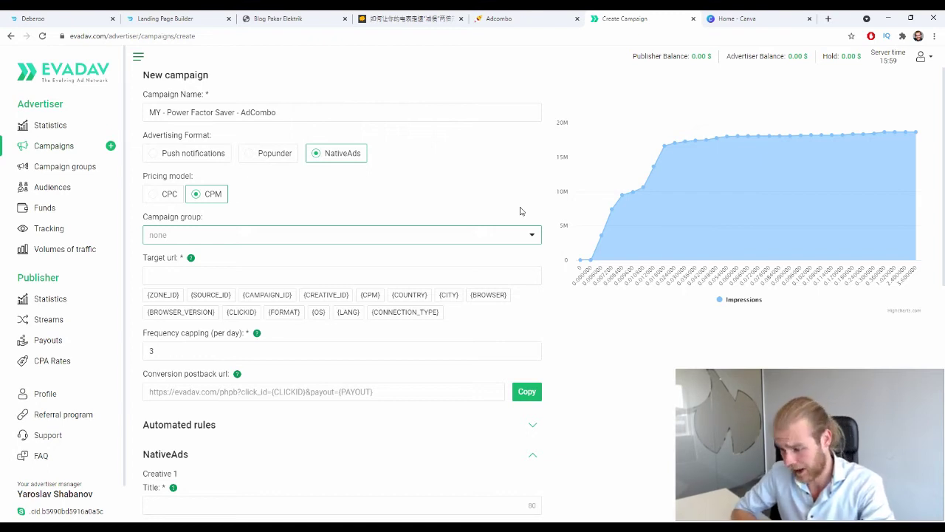
Paste the copied tracking campaign URL in as the target URL
scroll(302, 196, down, 1)
click(226, 229)
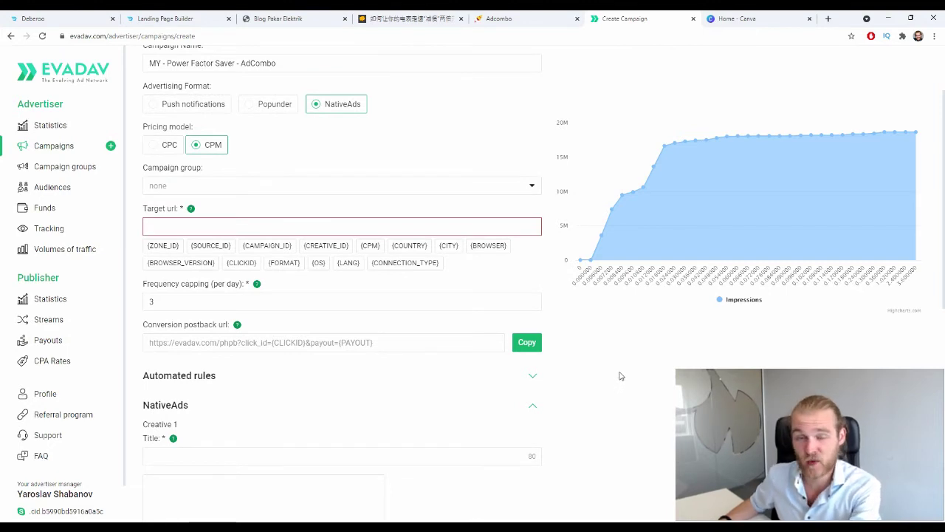
key(ctrl+v)
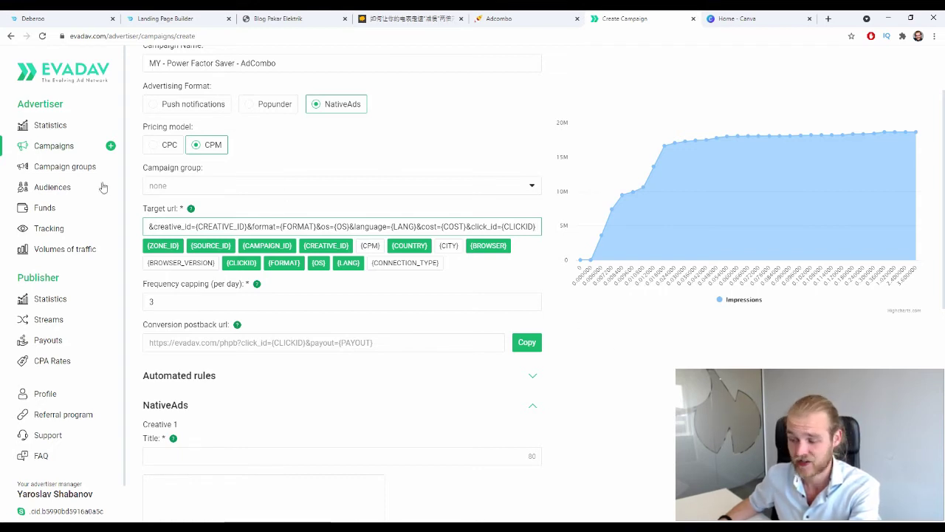
Set the frequency capping to 2 per day
scroll(640, 317, down, 1)
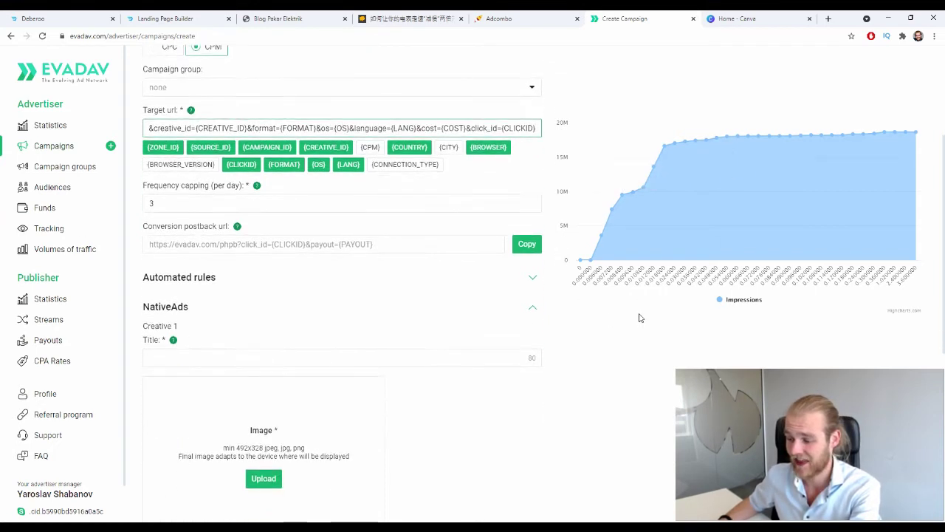
click(192, 201)
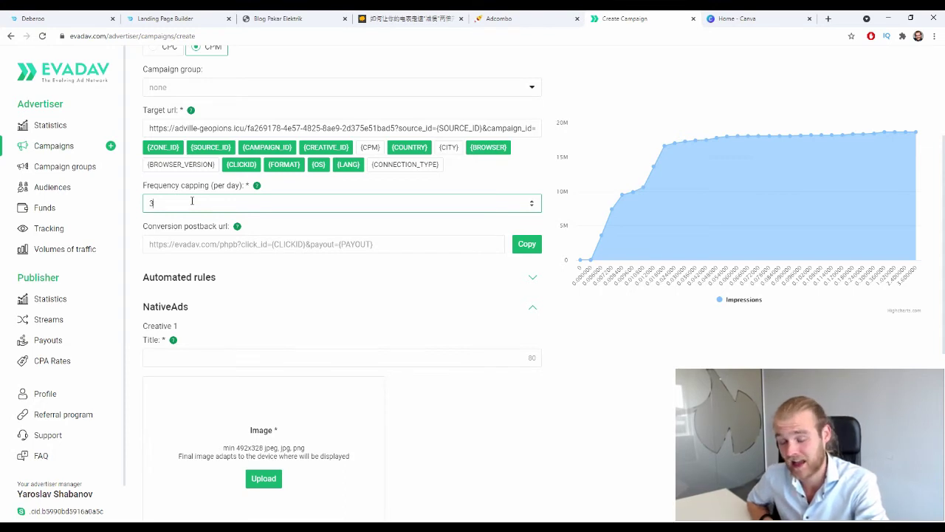
key(BackSpace)
text(2)
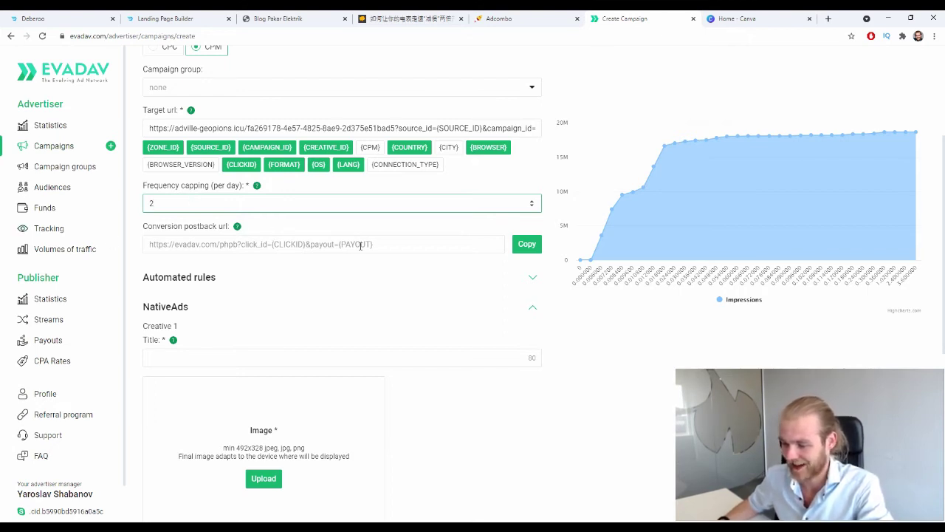
Expand the Automated rules section to check its source and zone rule options, and collapse it again
scroll(361, 246, down, 1)
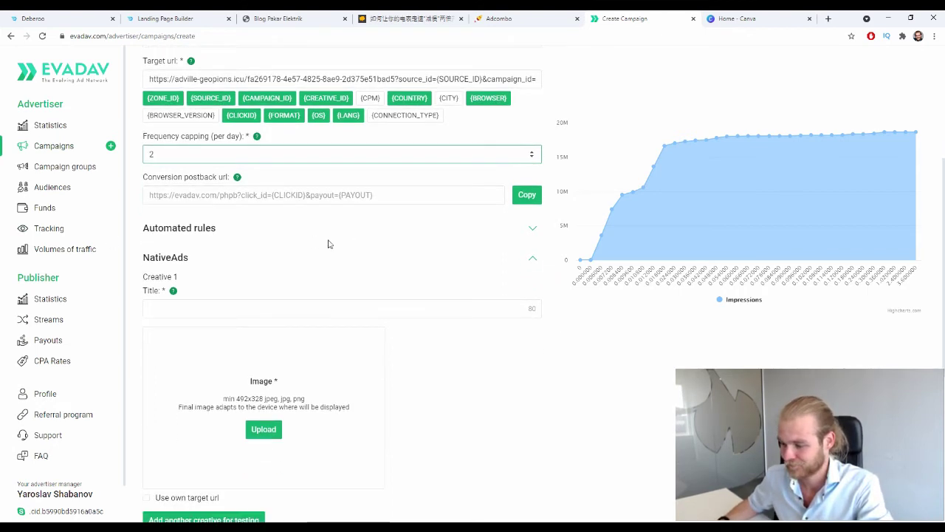
click(537, 231)
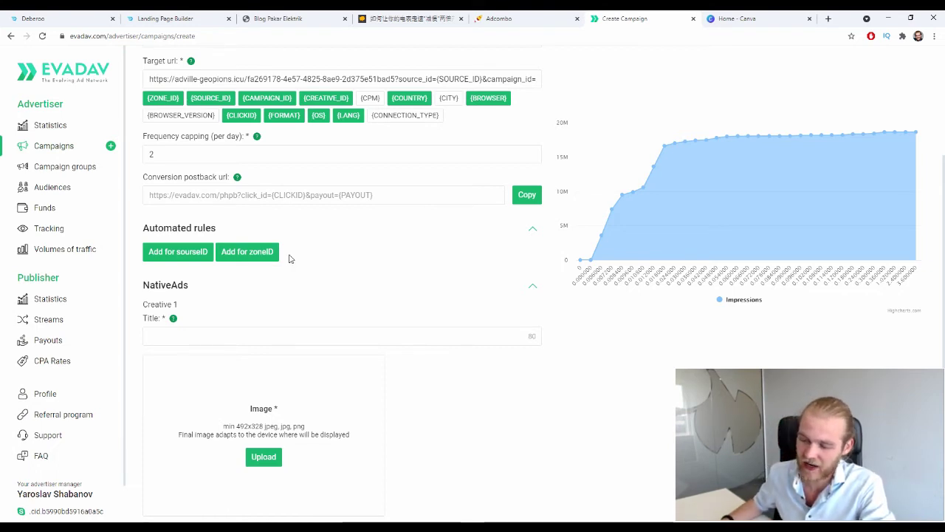
triple_click(270, 230)
click(306, 227)
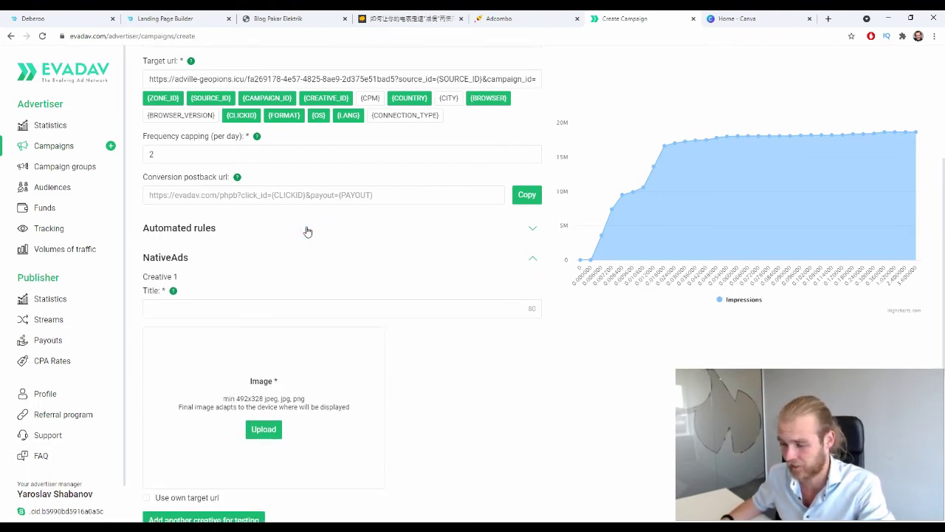
Title Creative 1 "You Could Save Up To $987 Per Year by Saving Energy with this Smart Tool"
scroll(307, 232, down, 1)
triple_click(178, 160)
click(195, 207)
scroll(251, 216, down, 1)
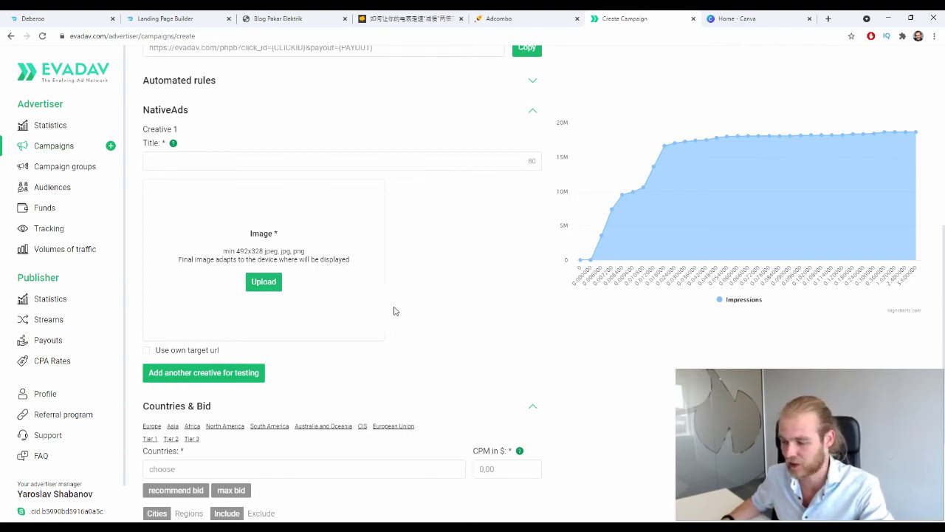
click(379, 163)
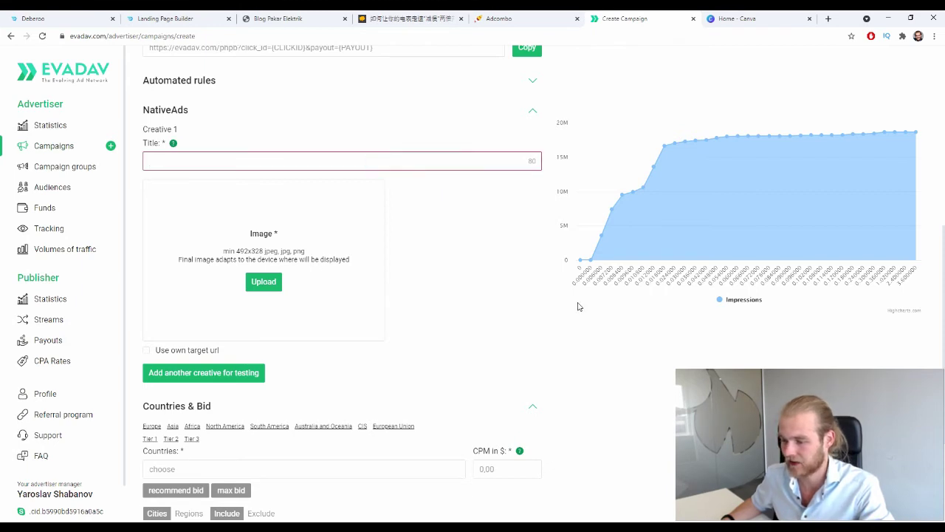
scroll(550, 299, up, 1)
scroll(550, 299, up, 1)
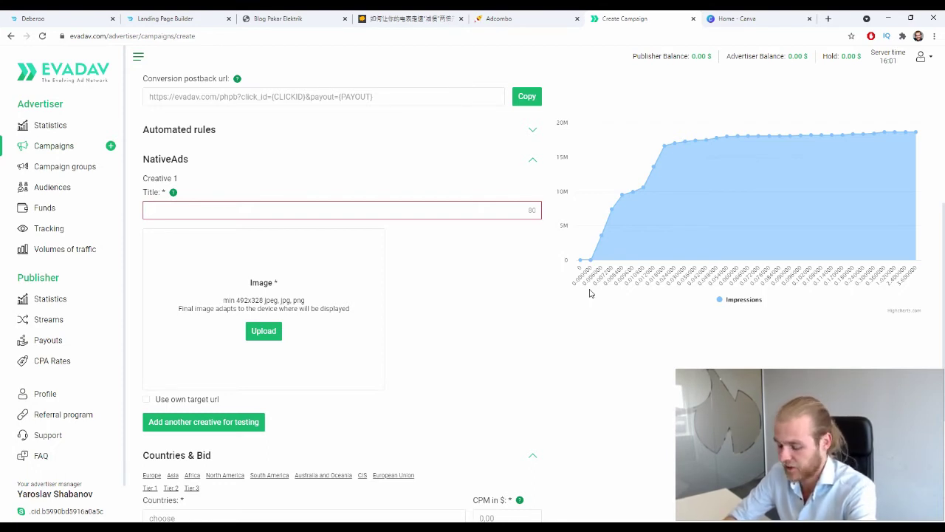
text(ou Could )
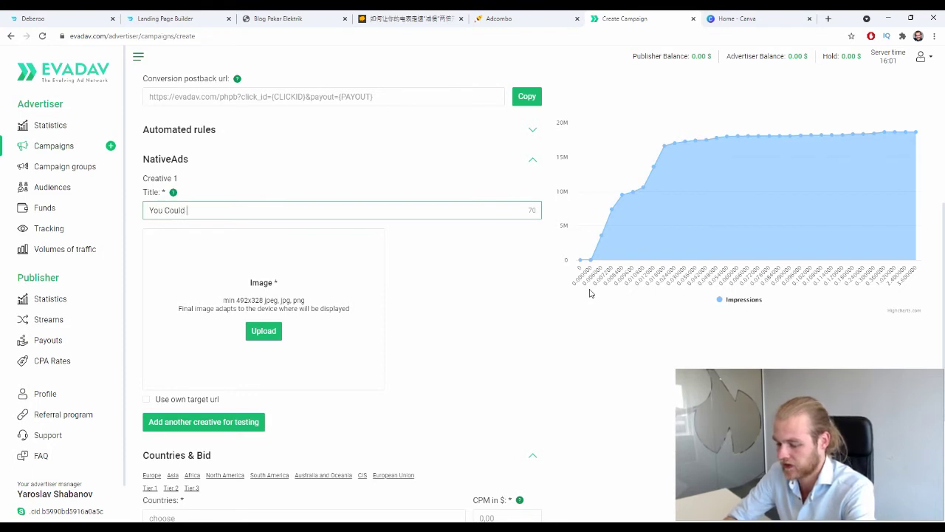
text(Save Up T)
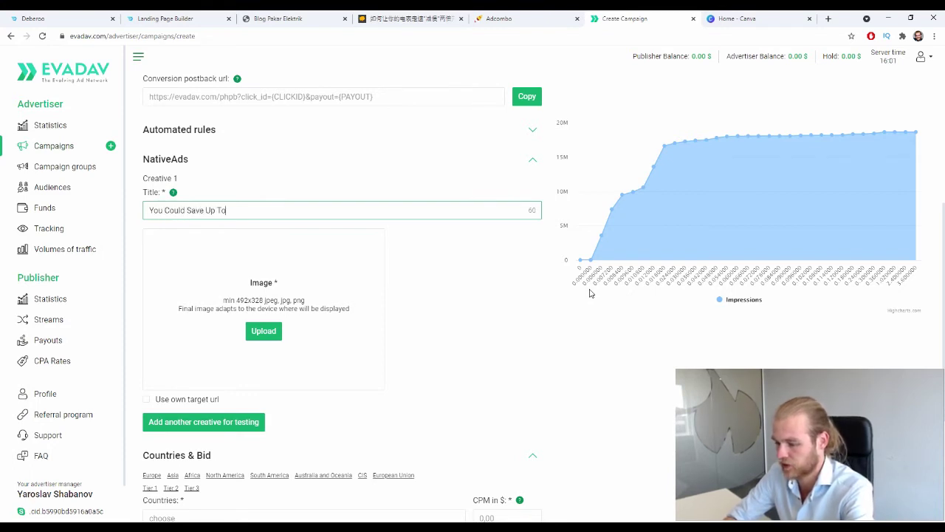
text(o)
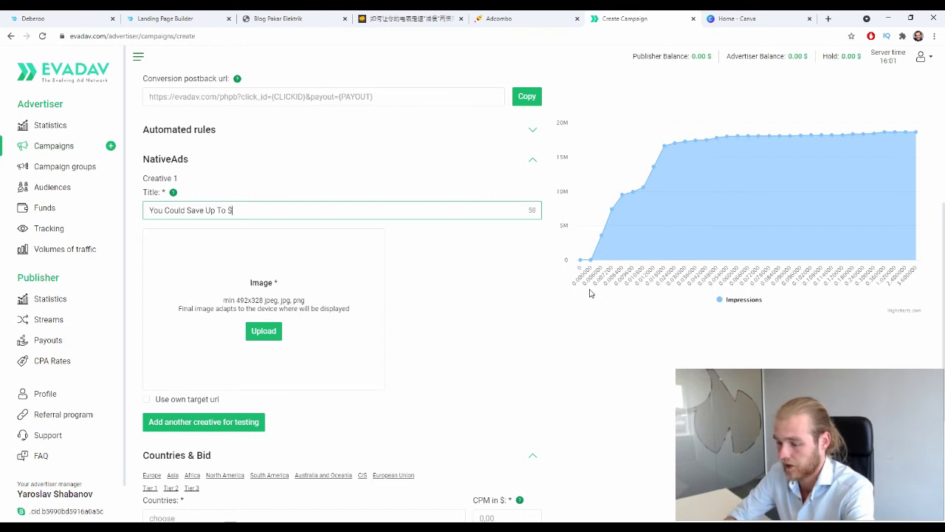
key(shift+Left)
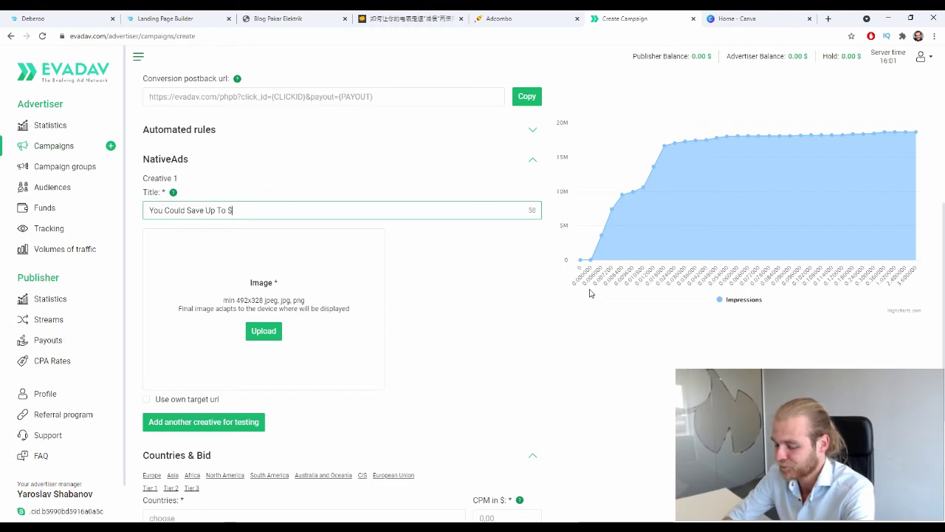
text(9)
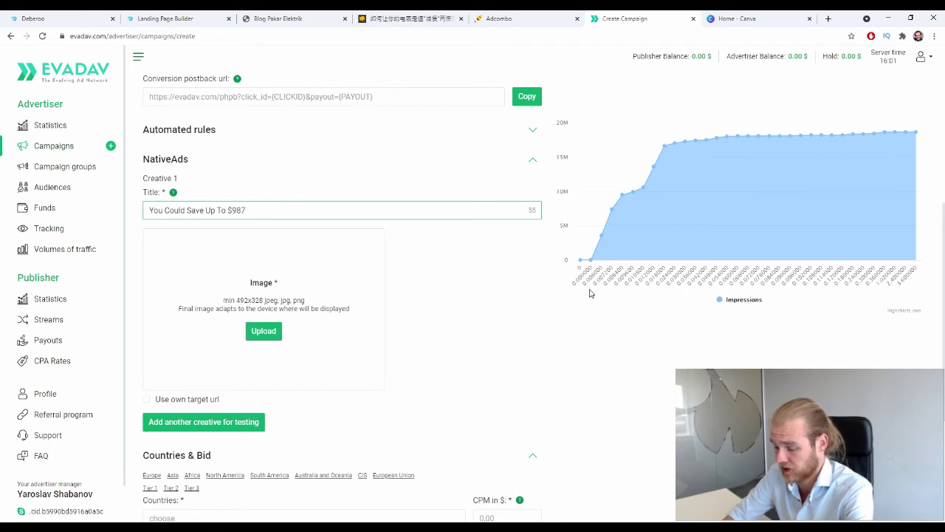
text(87 Per Year )
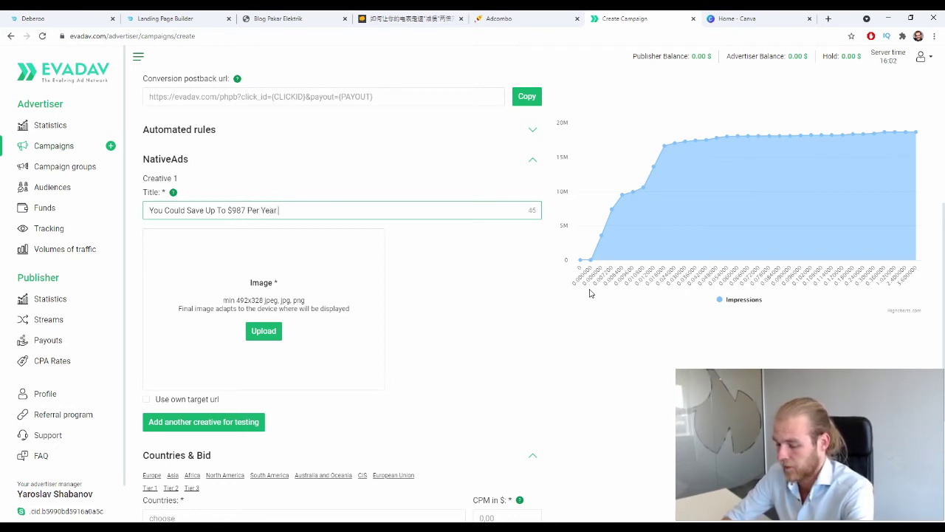
text(by Saving )
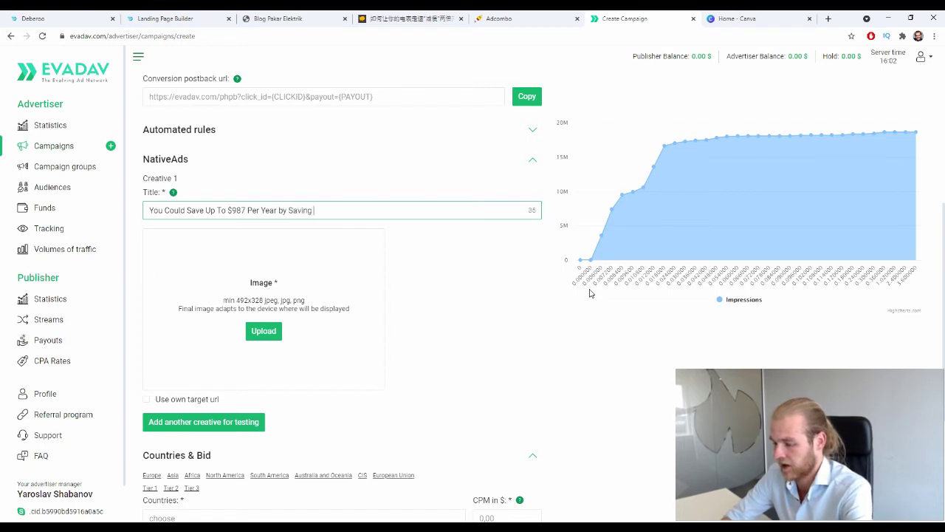
text(Energy with this Smart Tool.)
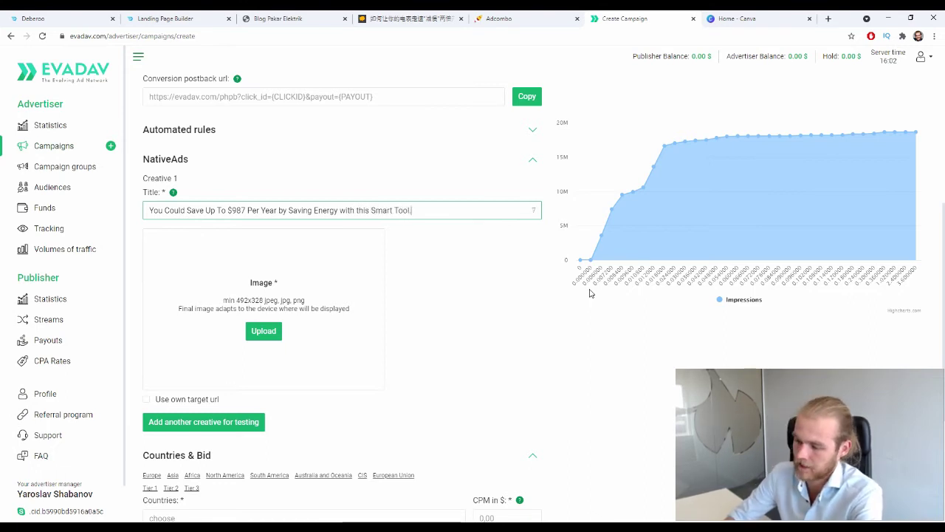
key(BackSpace)
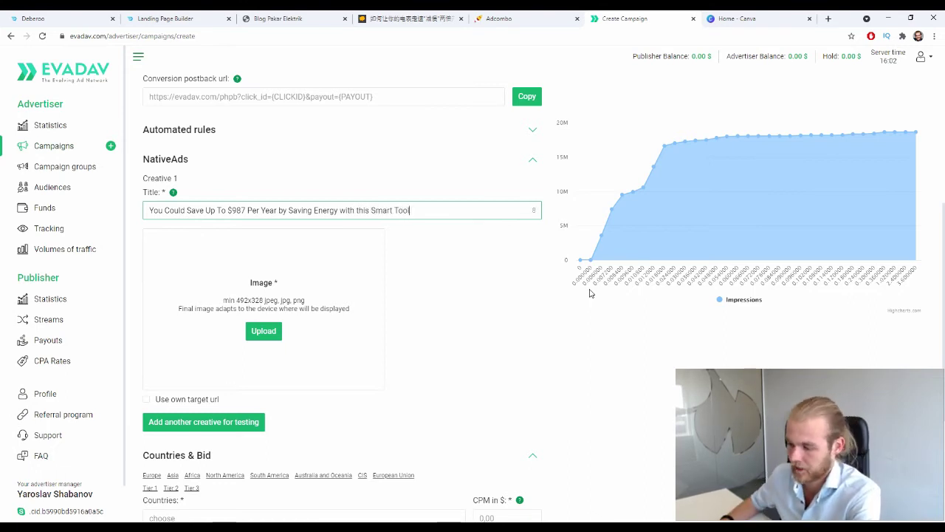
Switch to Canva and create a new custom-size design of 492 x 320 px for the ad image
scroll(417, 332, down, 1)
scroll(417, 332, down, 1)
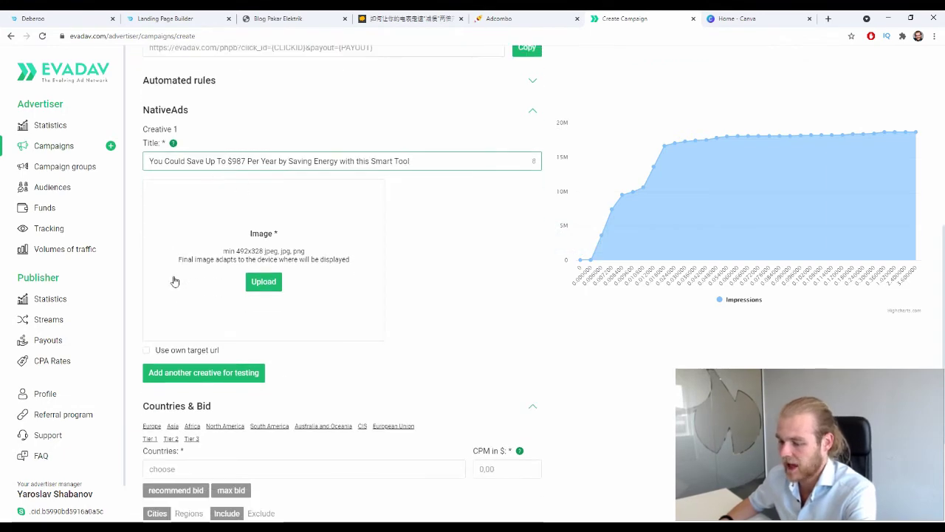
click(737, 19)
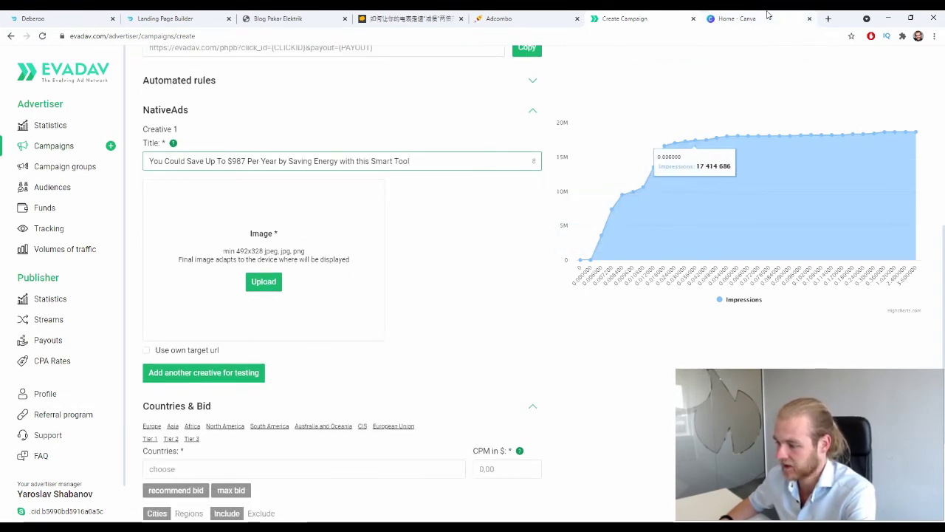
click(654, 16)
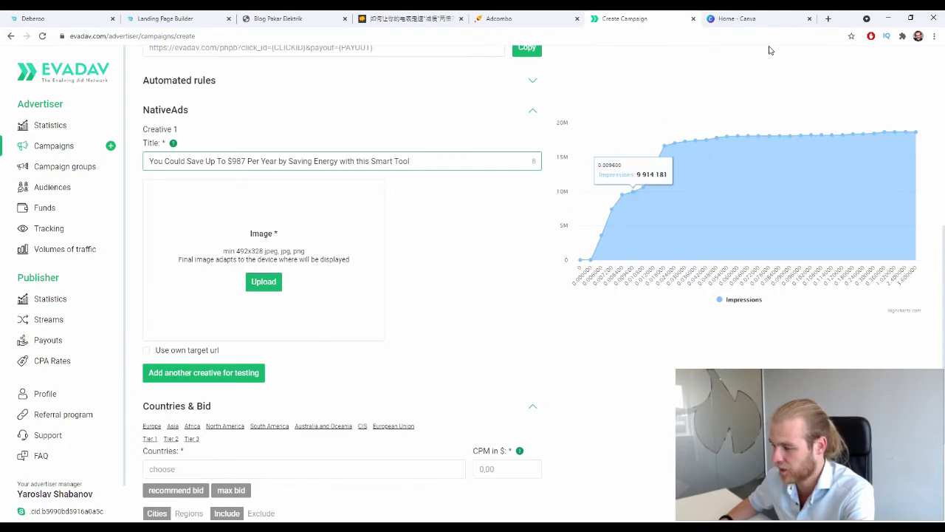
click(737, 19)
click(805, 118)
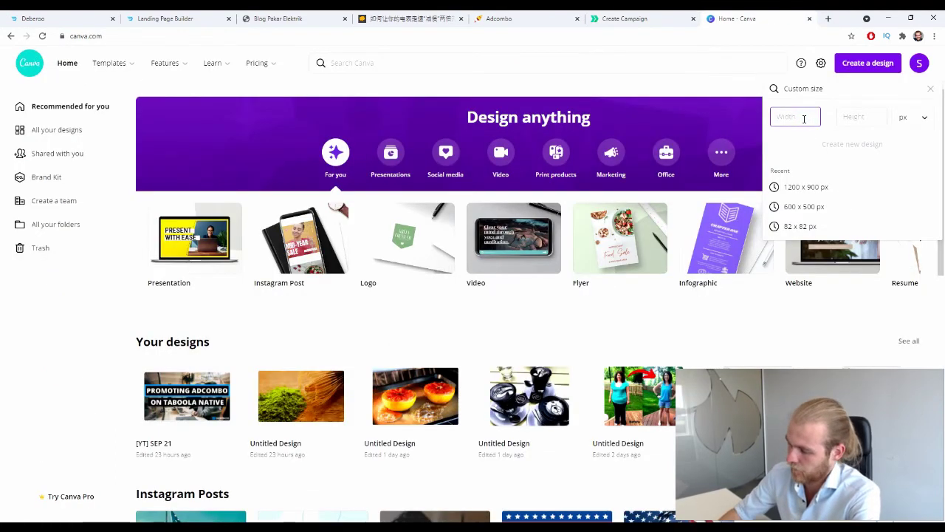
text(492)
key(Tab)
text(320)
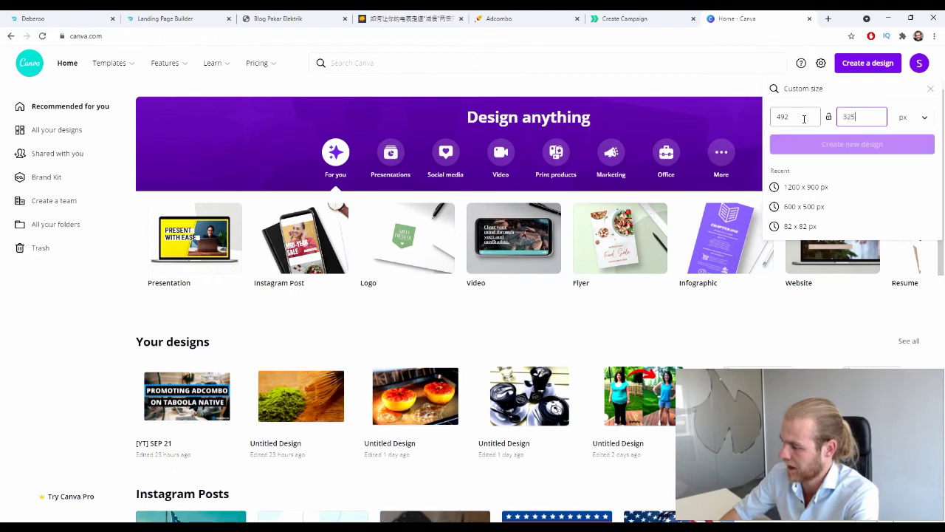
key(BackSpace)
text(0)
key(Return)
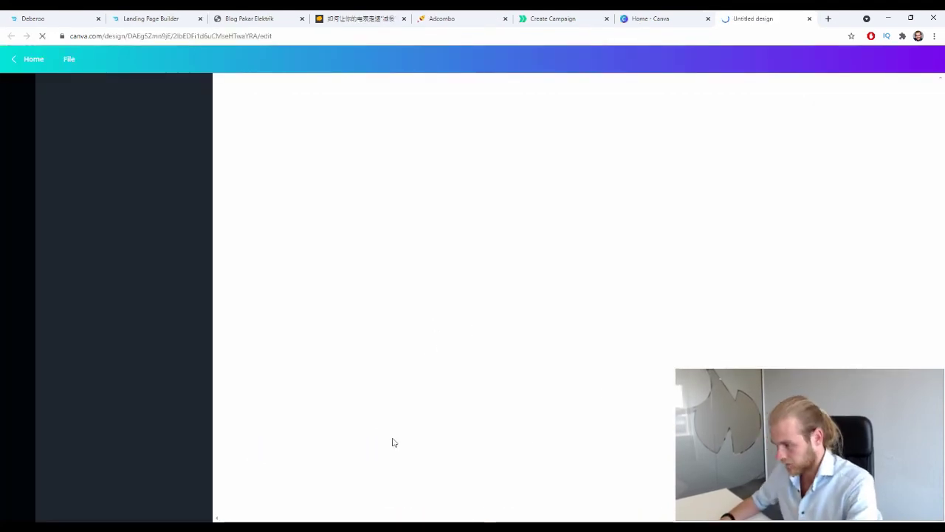
Search Google Images for "save energy" in a new browser tab and browse the pictures for an ad image
click(828, 18)
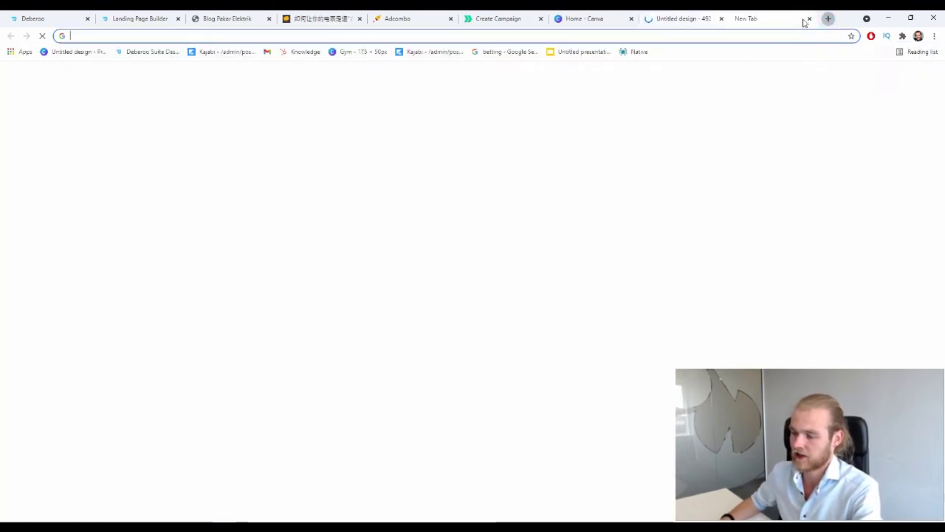
text(e)
key(BackSpace)
key(BackSpace)
text(save energ)
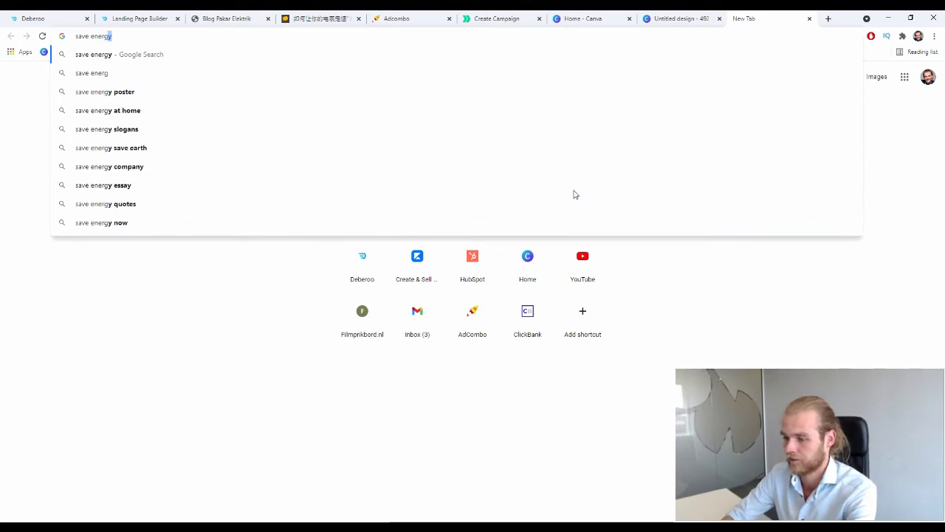
key(Return)
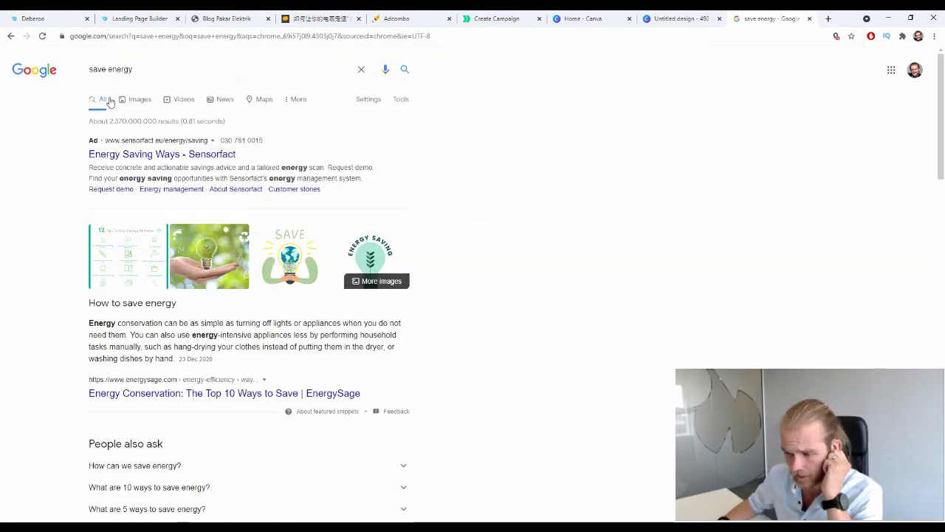
click(124, 99)
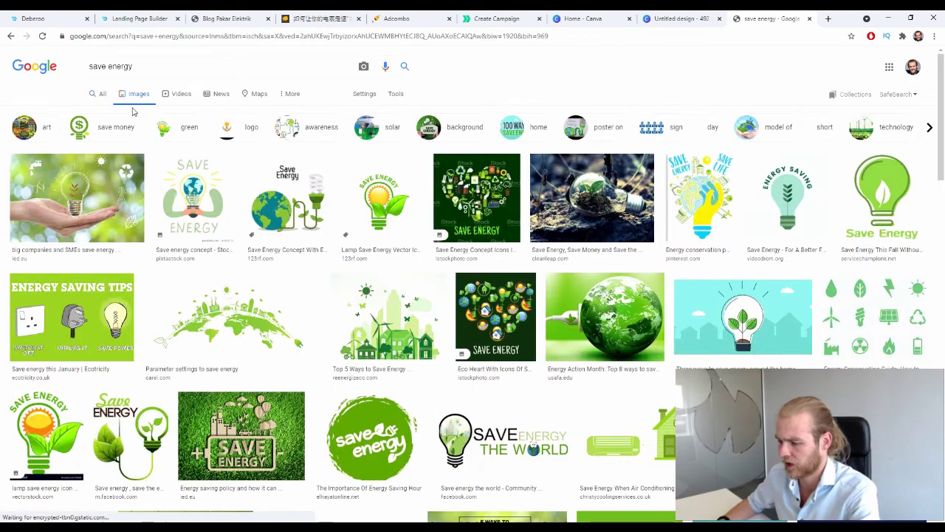
scroll(253, 124, down, 5)
scroll(253, 124, down, 10)
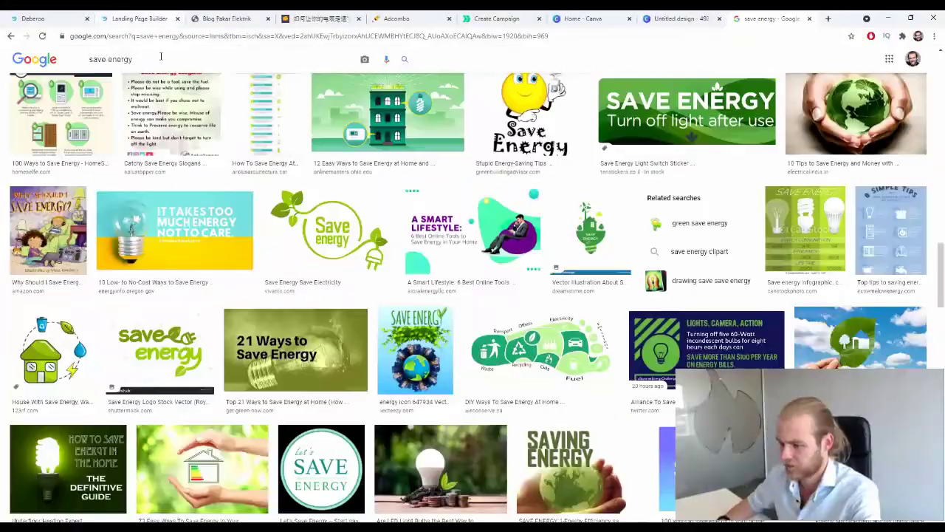
Search Google Images for "save energy save money" and browse the pictures for an ad image
click(161, 59)
text(save mo)
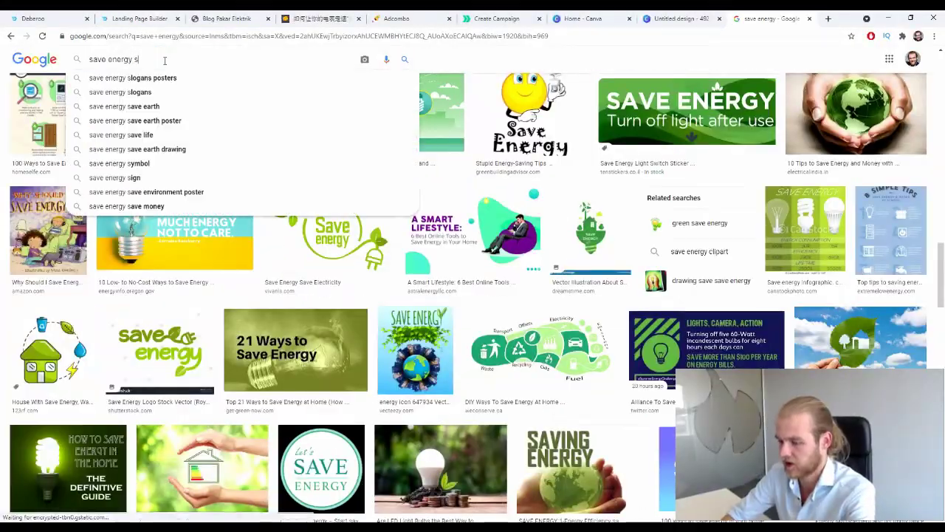
text(ney)
key(Return)
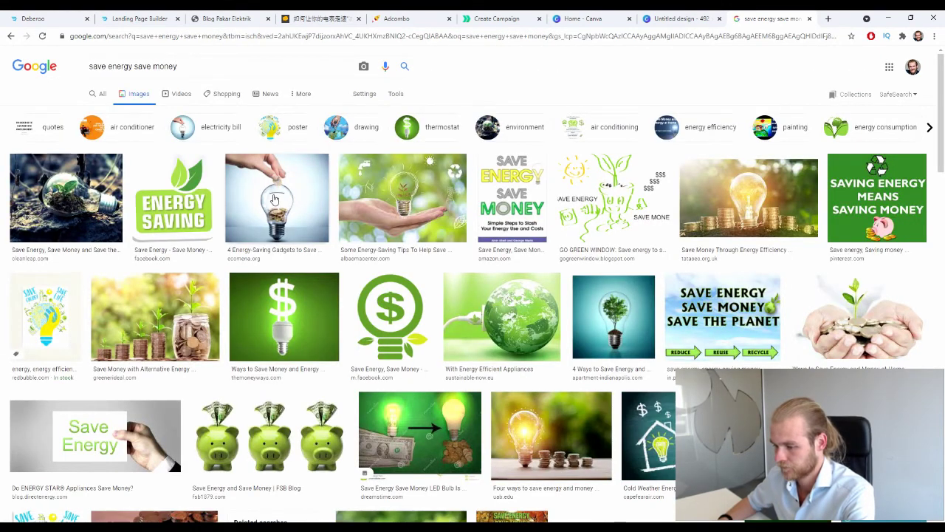
scroll(292, 196, down, 1)
scroll(479, 214, down, 4)
scroll(478, 216, down, 5)
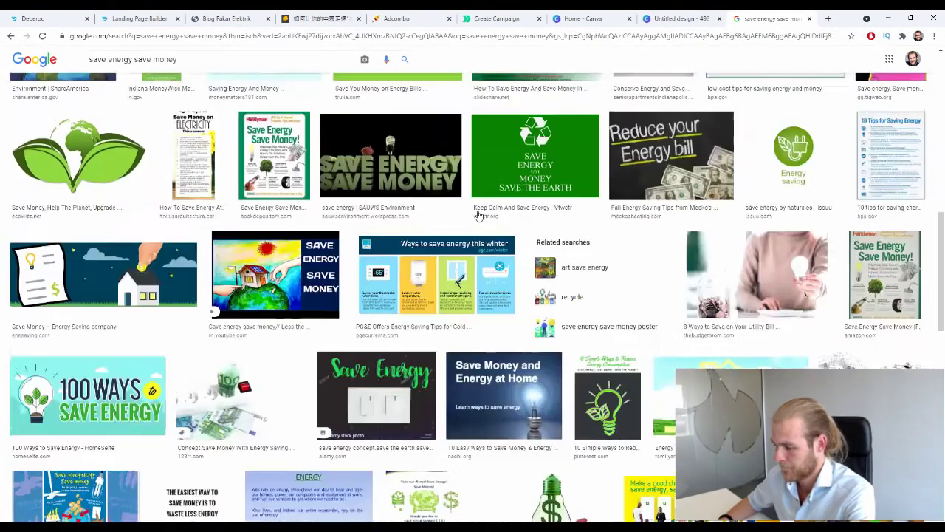
scroll(387, 215, down, 1)
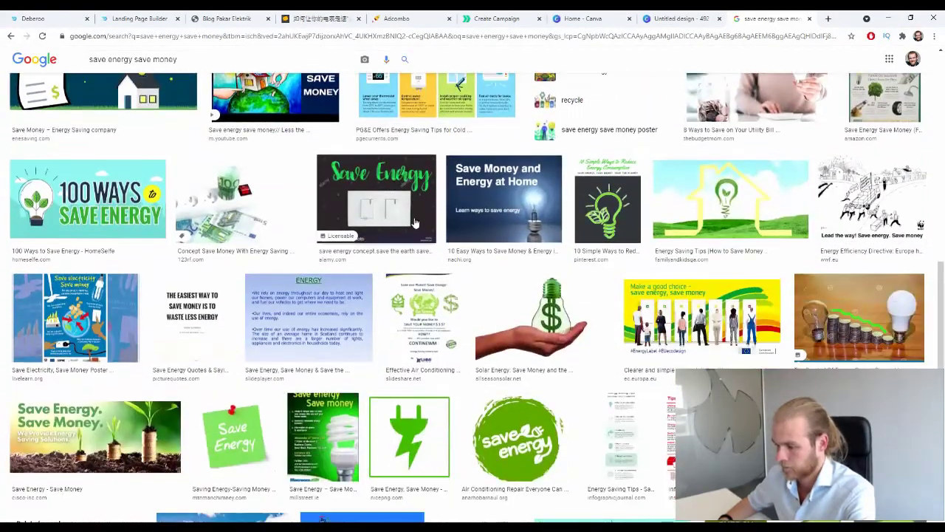
Change the image search to "save electricity save money" and look through the pictures for a suitable ad image
drag(135, 59, 120, 53)
key(BackSpace)
key(BackSpace)
text(lectr)
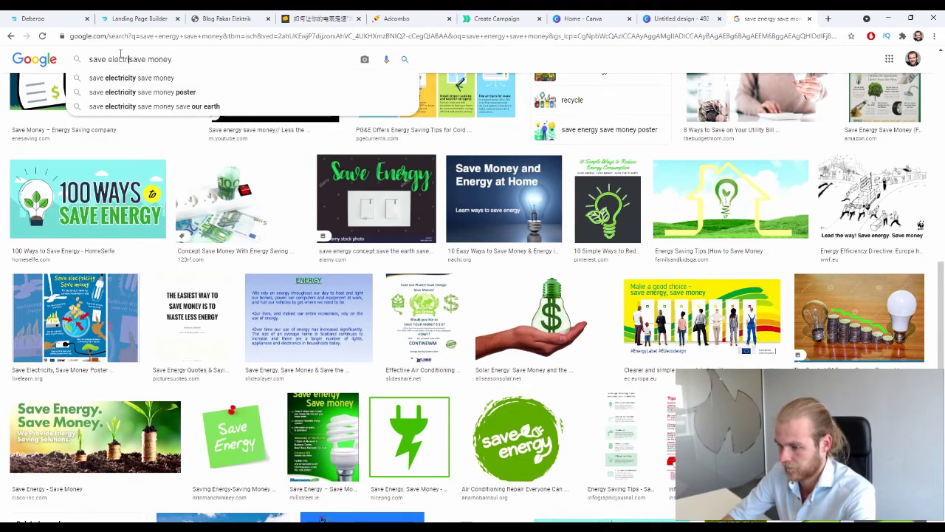
text(icity)
key(Return)
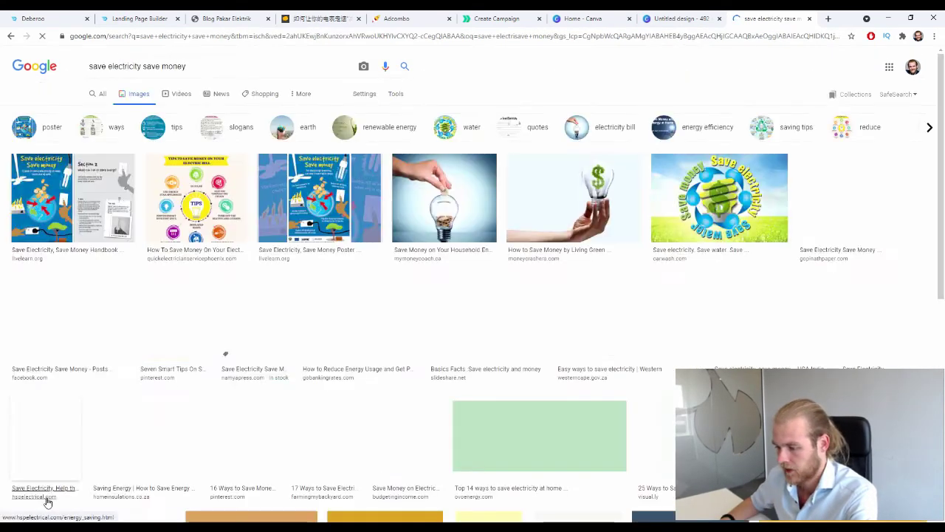
scroll(327, 416, down, 3)
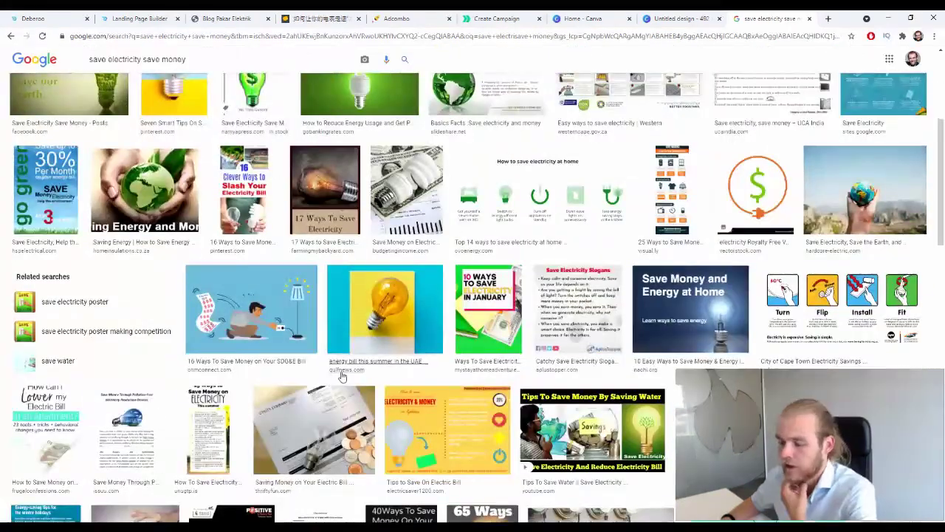
scroll(342, 375, down, 3)
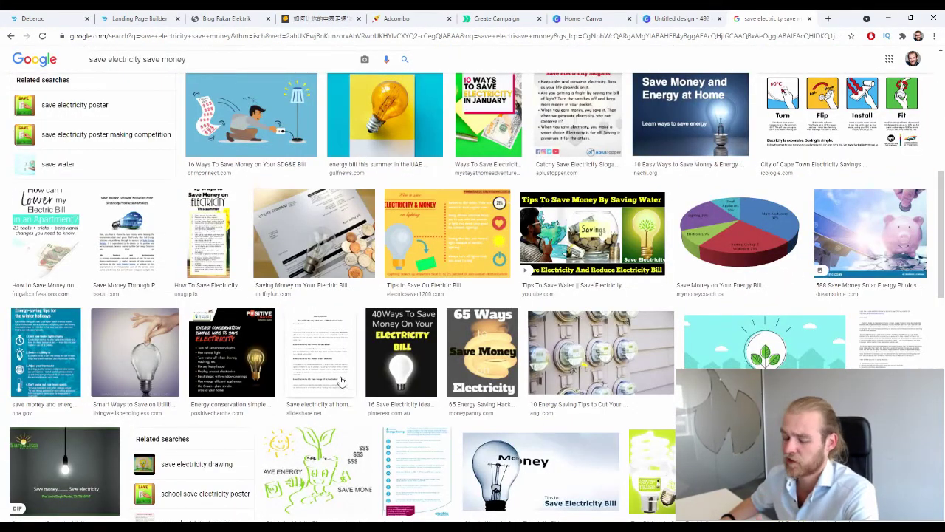
scroll(342, 380, down, 3)
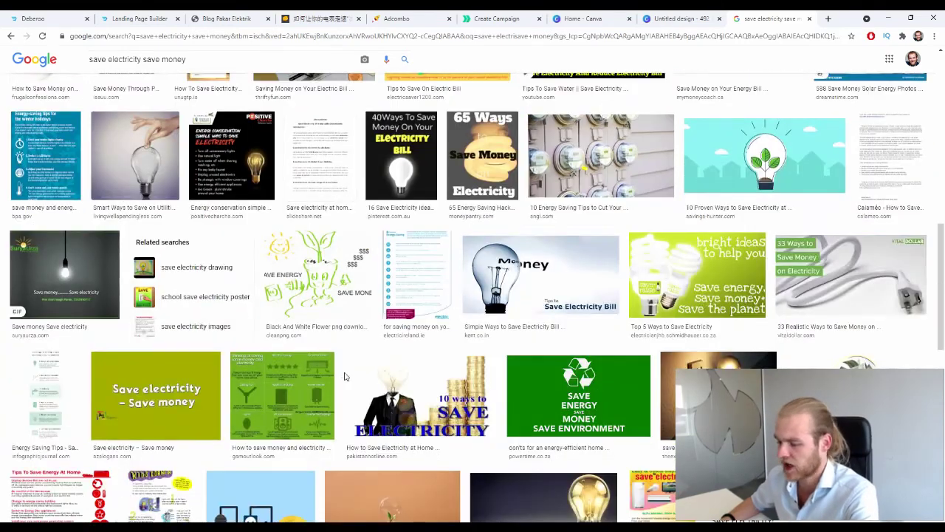
scroll(347, 376, down, 4)
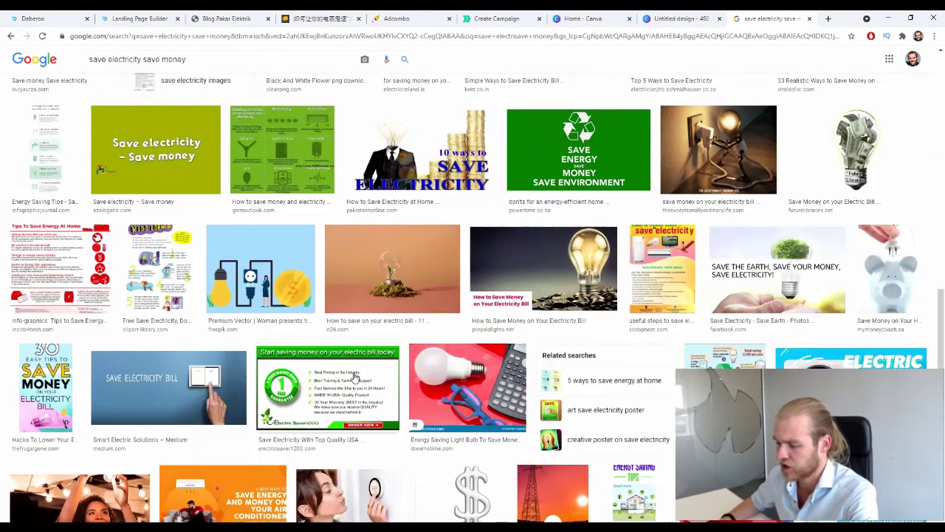
scroll(351, 378, down, 3)
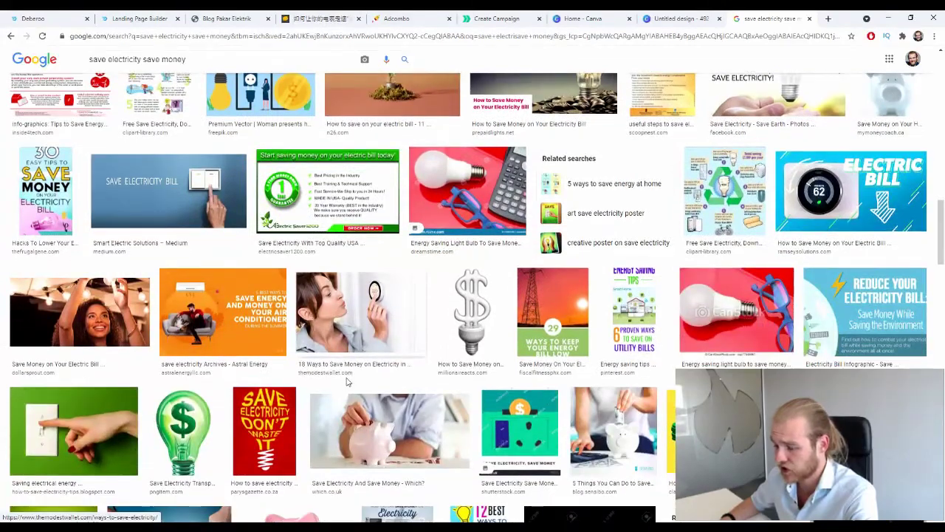
scroll(347, 381, down, 4)
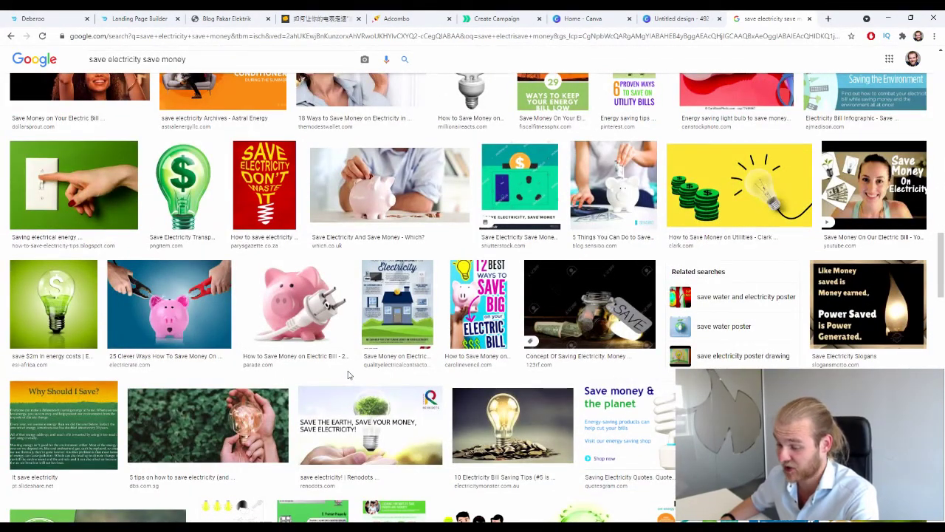
scroll(347, 379, down, 2)
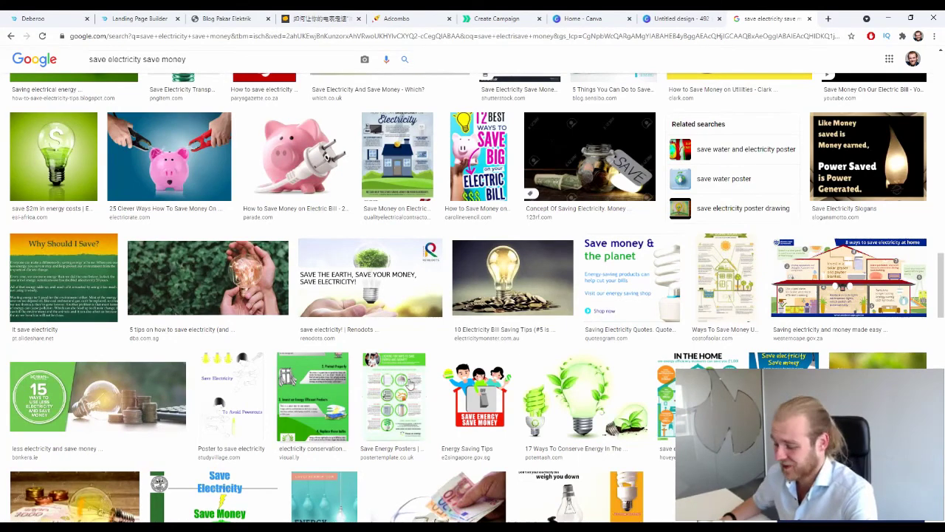
scroll(384, 380, down, 2)
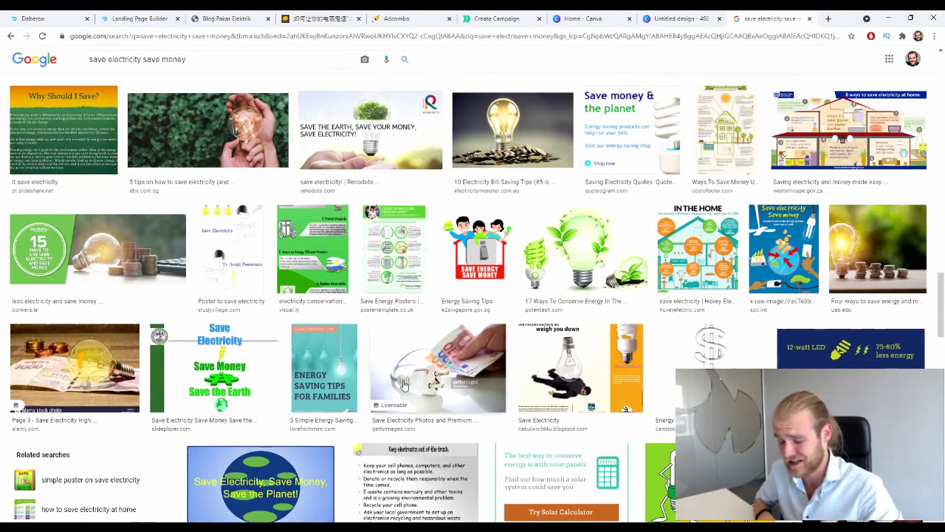
scroll(428, 381, down, 3)
scroll(519, 328, down, 3)
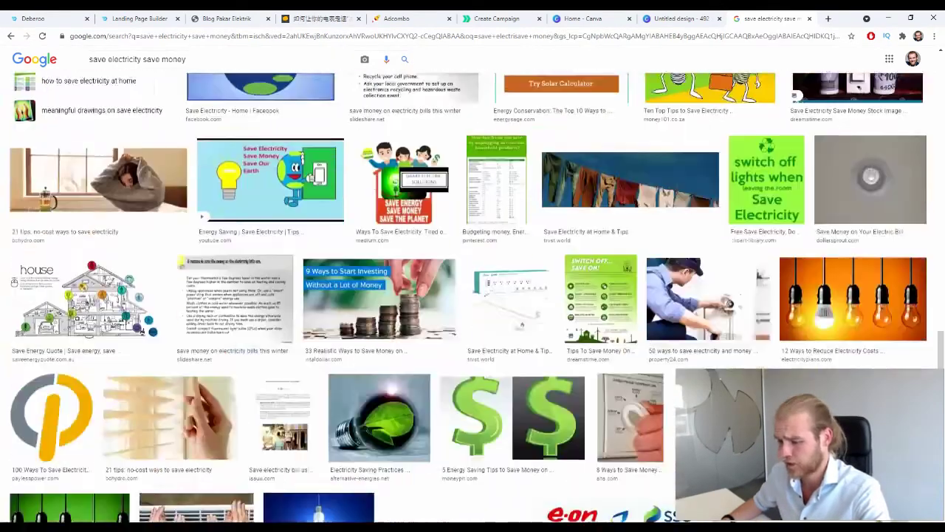
scroll(519, 327, down, 1)
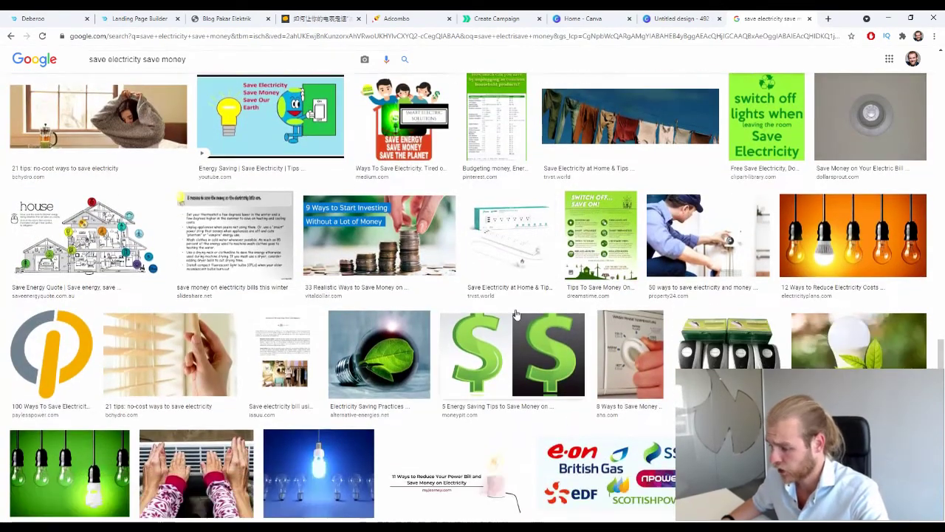
scroll(468, 359, down, 5)
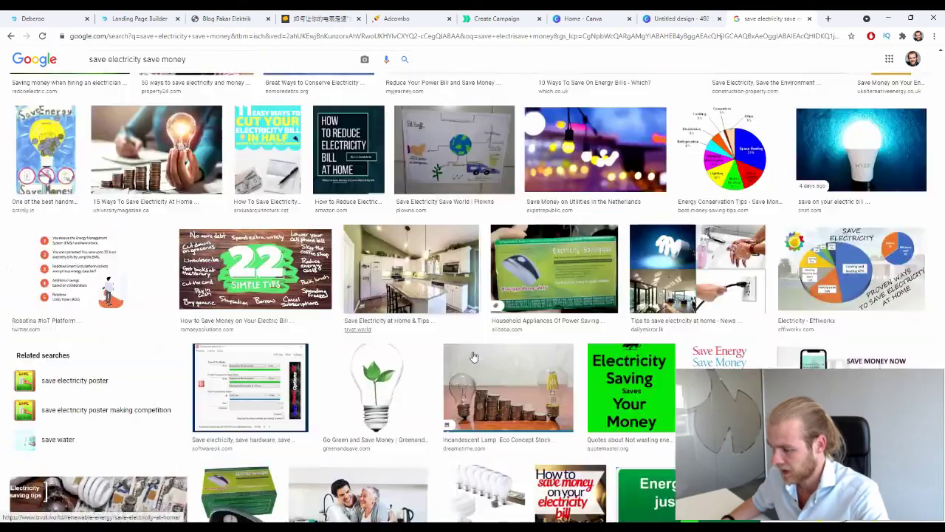
scroll(468, 359, up, 2)
scroll(451, 353, down, 5)
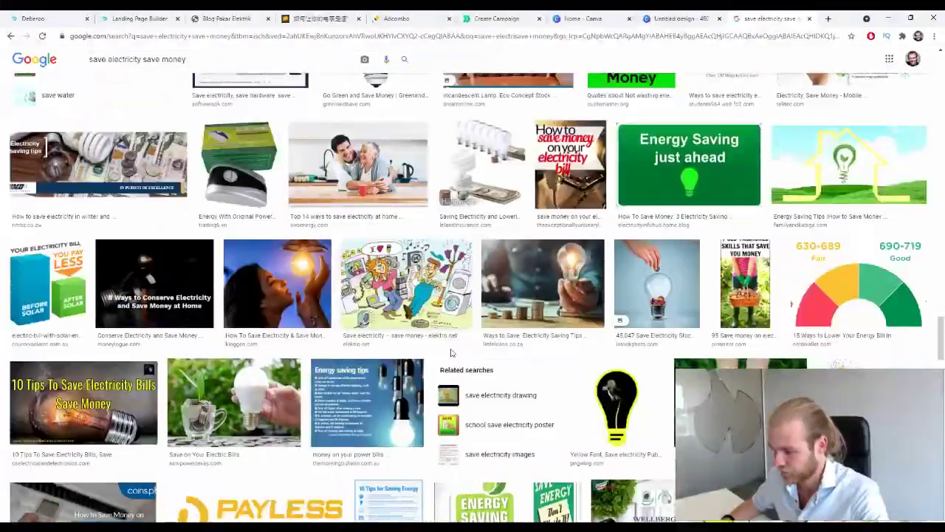
scroll(480, 354, down, 3)
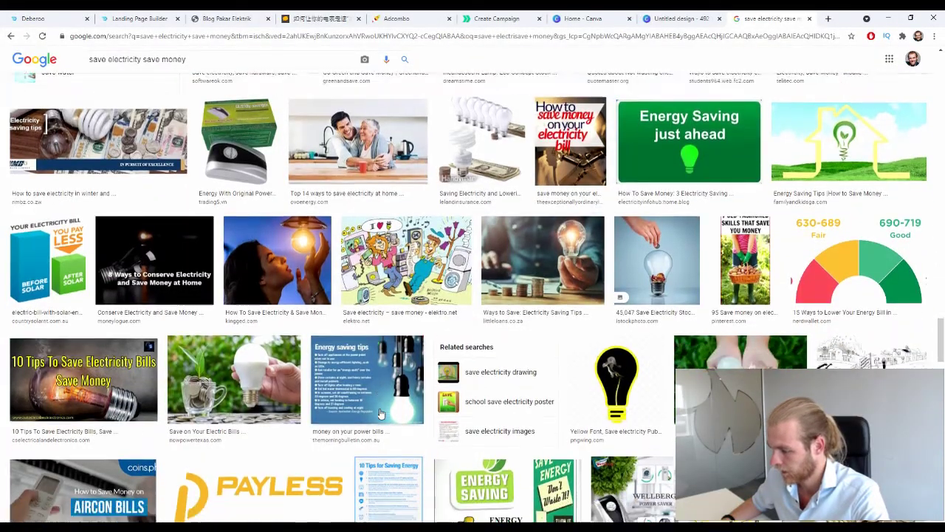
Preview the picture of a hand holding a bulb beside coin stacks and the Wellberg power saver picture, closing each preview
scroll(618, 292, up, 3)
click(597, 291)
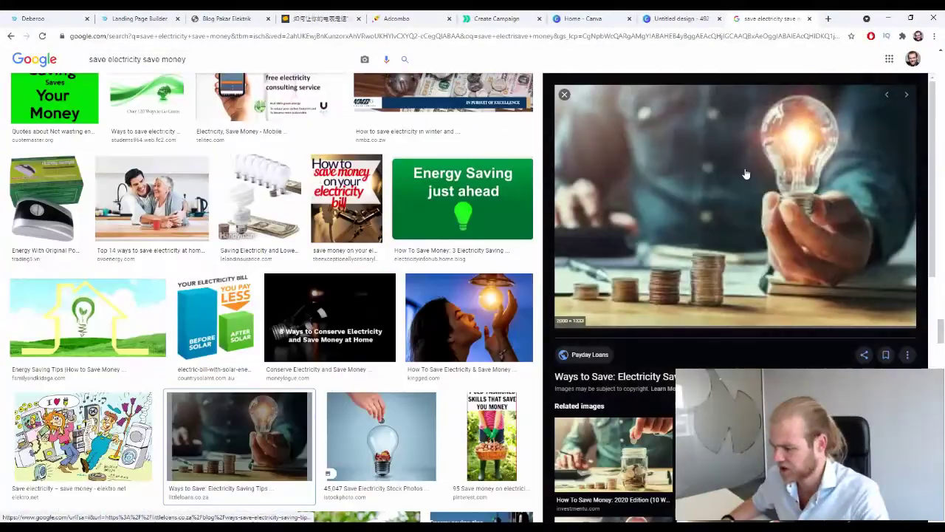
click(564, 94)
scroll(478, 284, down, 3)
scroll(478, 285, down, 3)
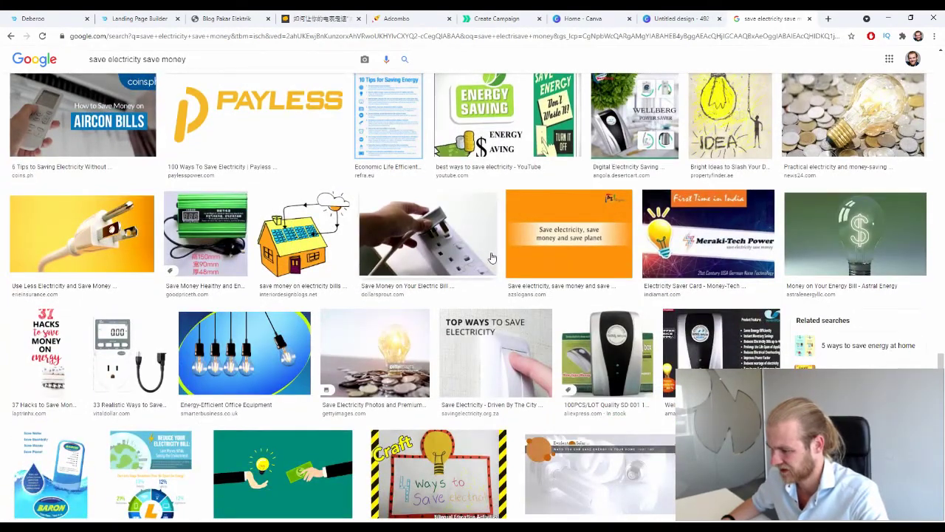
scroll(495, 253, up, 1)
click(623, 155)
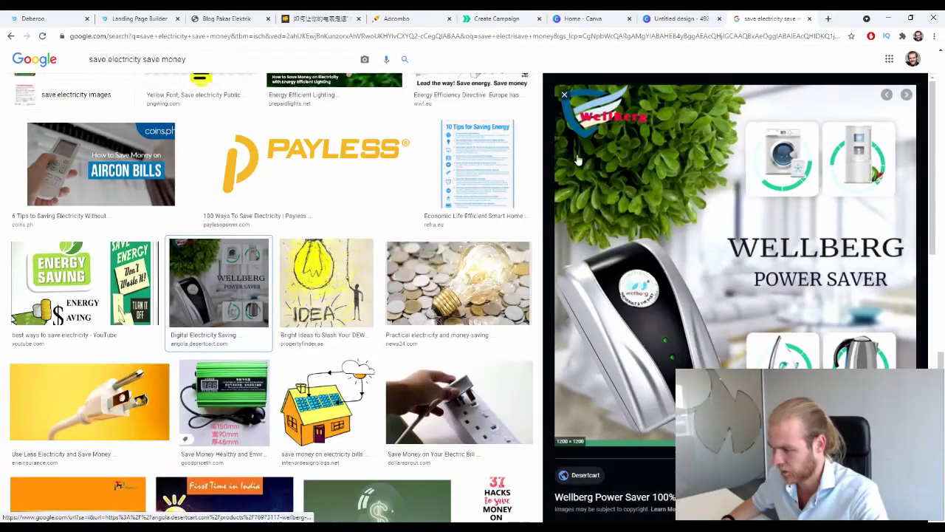
click(564, 96)
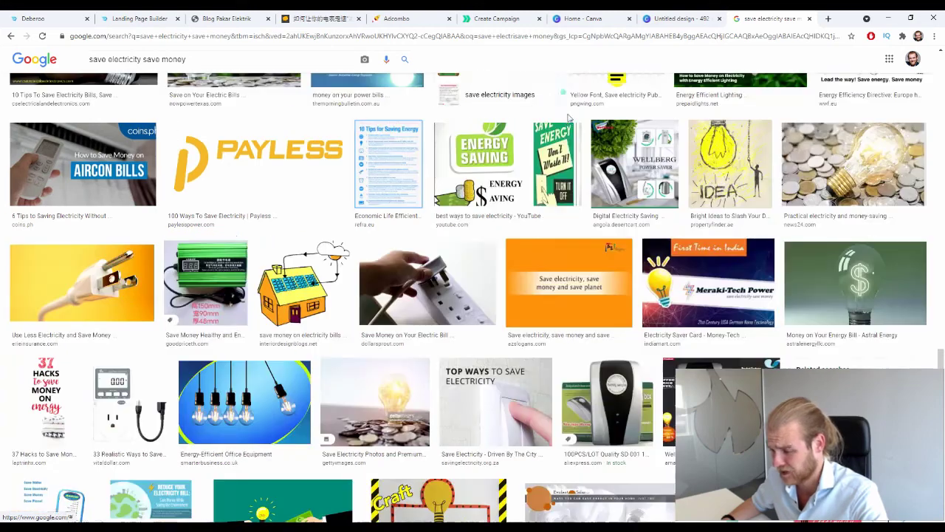
Preview the AliExpress picture of the electricity saving box among the results and close it again
scroll(558, 165, down, 2)
scroll(559, 165, down, 3)
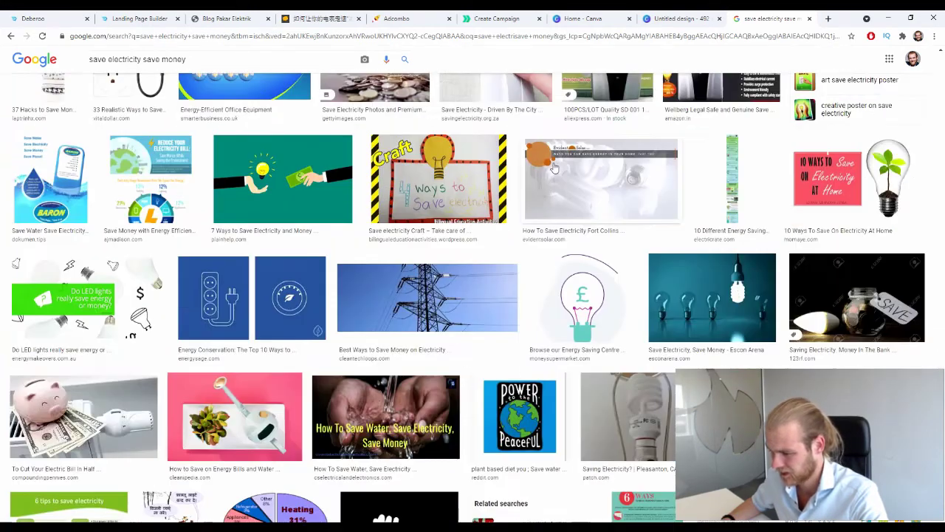
scroll(609, 221, up, 4)
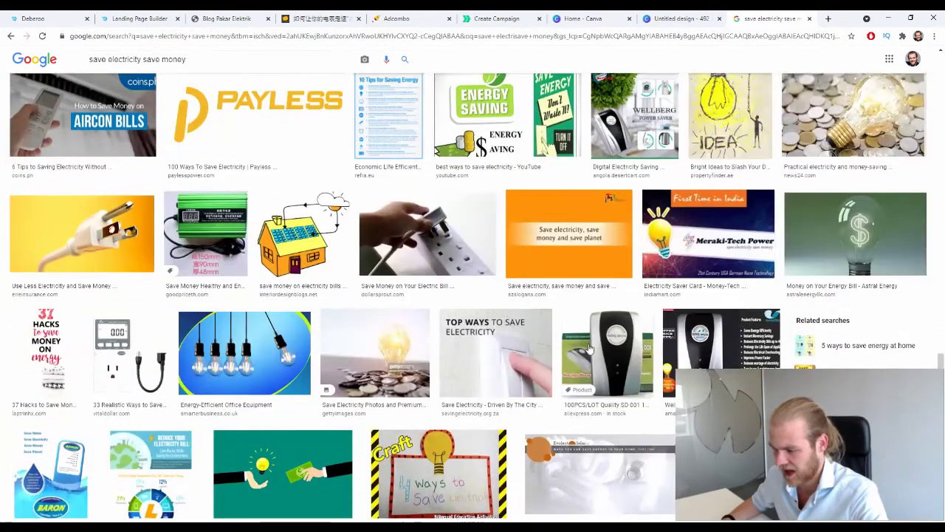
click(634, 341)
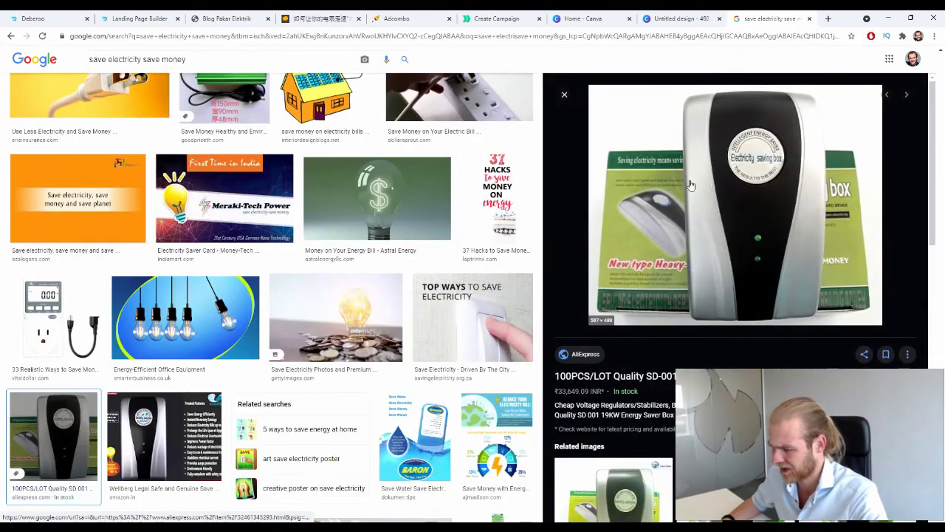
click(565, 96)
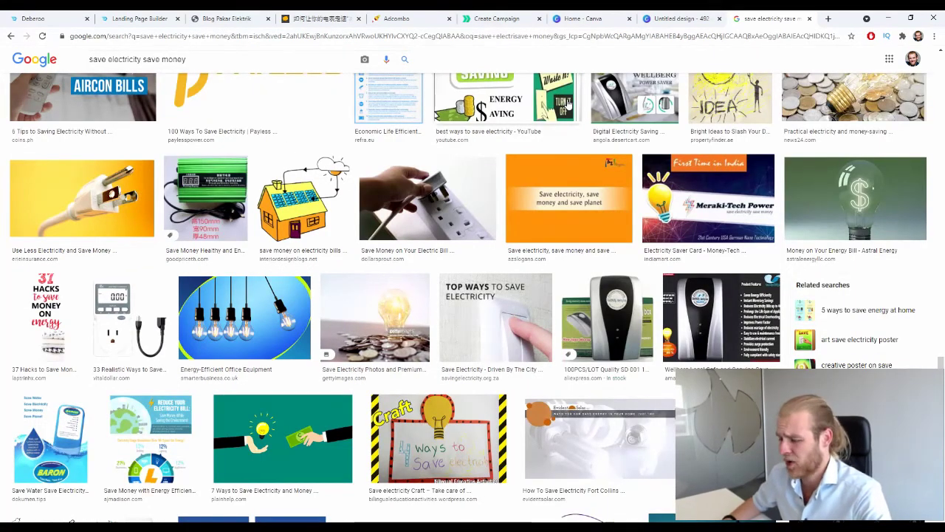
Find the picture of a glowing bulb between a seedling and coin stacks, enlarge it and save it as an image file
scroll(567, 107, down, 1)
scroll(244, 417, down, 5)
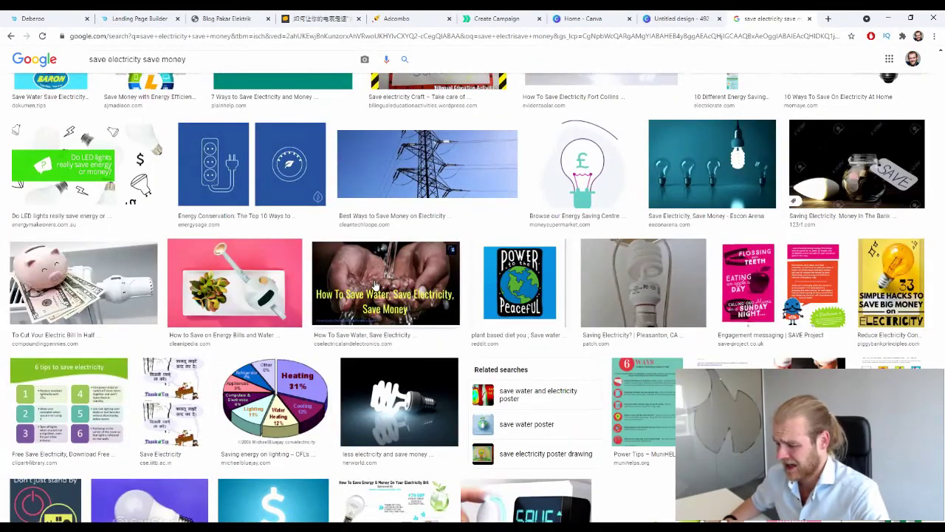
scroll(373, 285, down, 4)
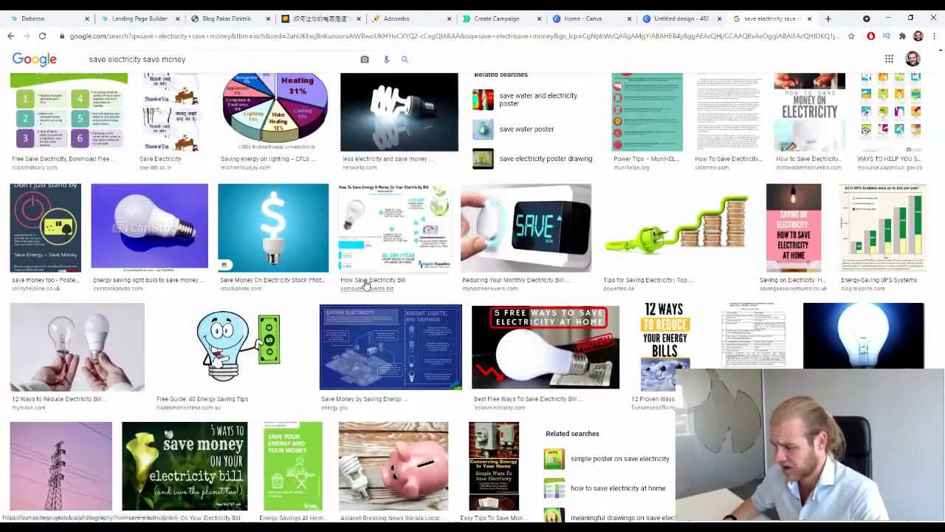
scroll(302, 389, down, 3)
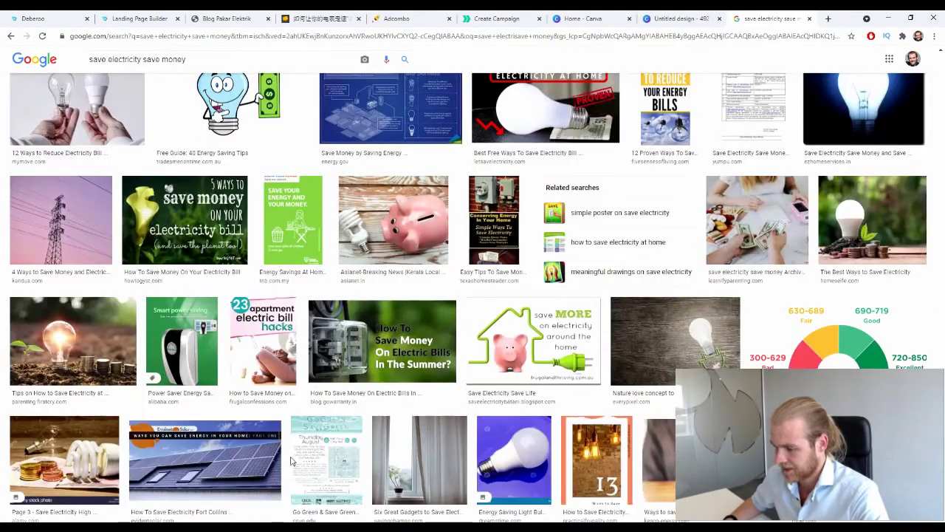
scroll(282, 403, down, 1)
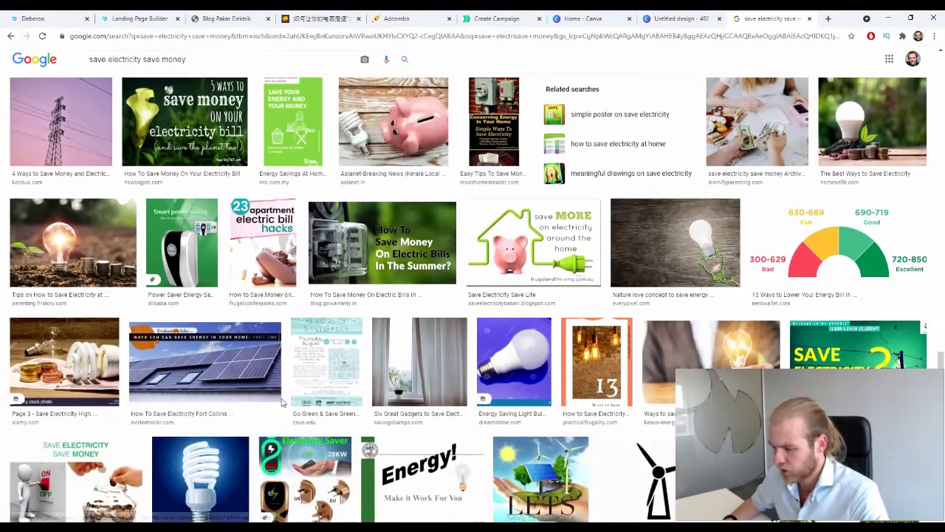
scroll(88, 216, down, 1)
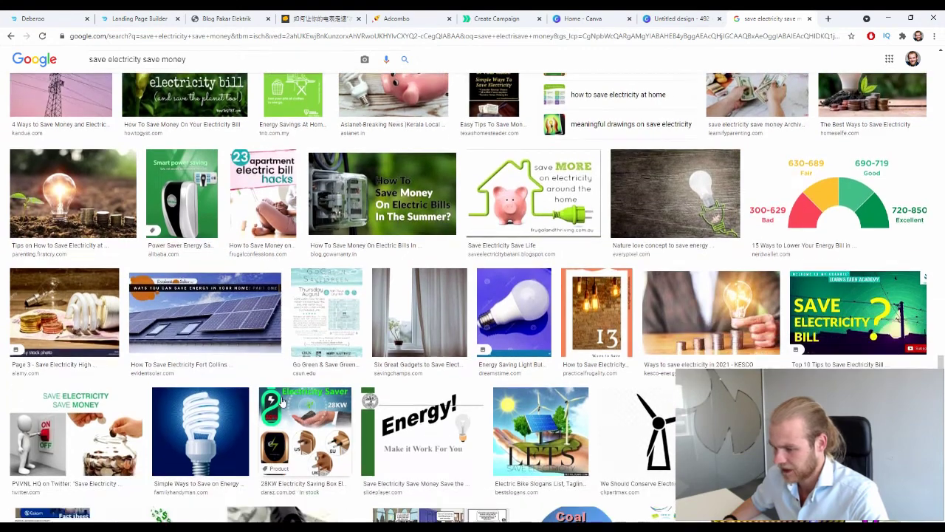
click(88, 216)
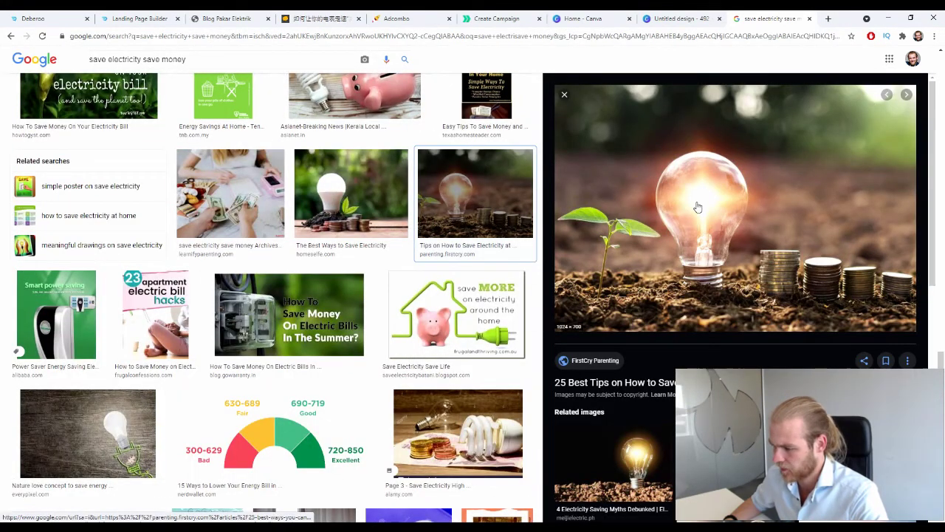
right_click(697, 208)
click(765, 309)
key(Return)
Switch to the Canva design and upload the downloaded bulb picture so that it fills the page
key(ctrl+shift+Tab)
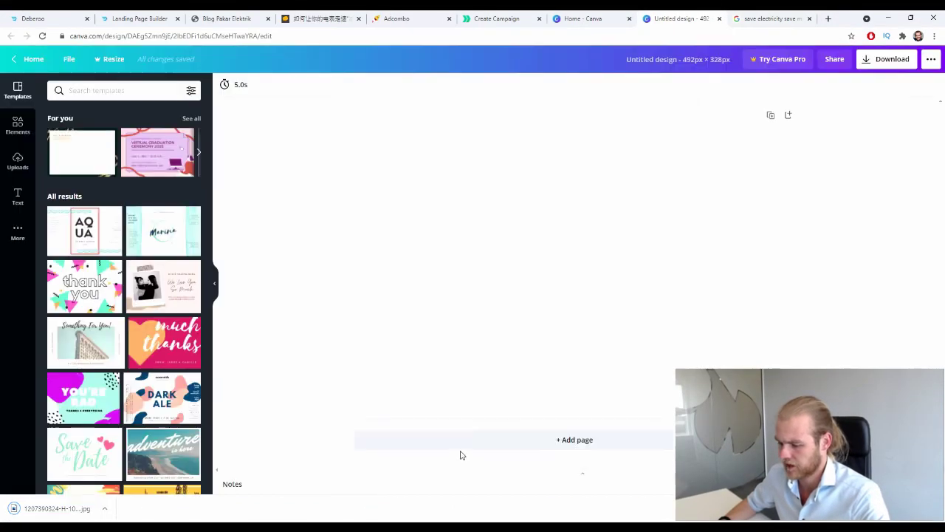
drag(56, 508, 189, 358)
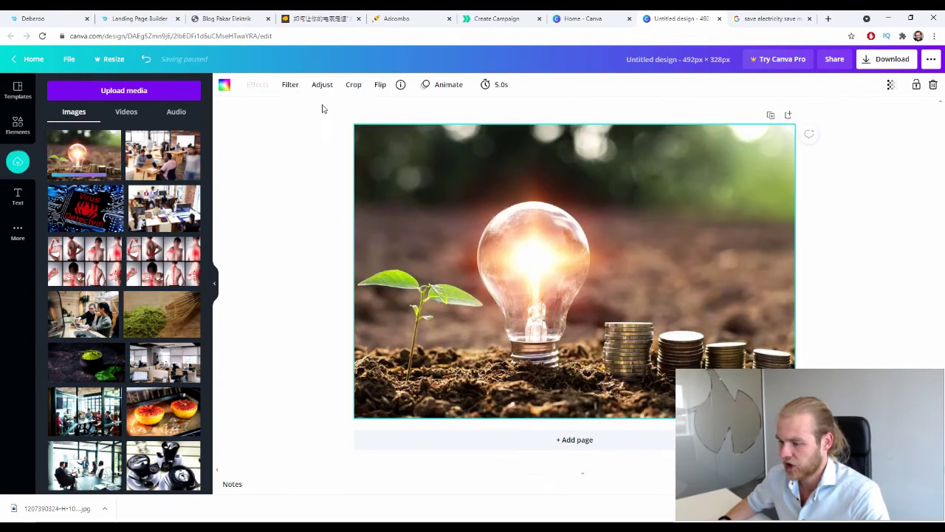
Adjust the bulb picture to brightness 19, contrast 45, saturation 41 and blur -20
click(322, 84)
drag(131, 108, 150, 148)
drag(131, 193, 124, 187)
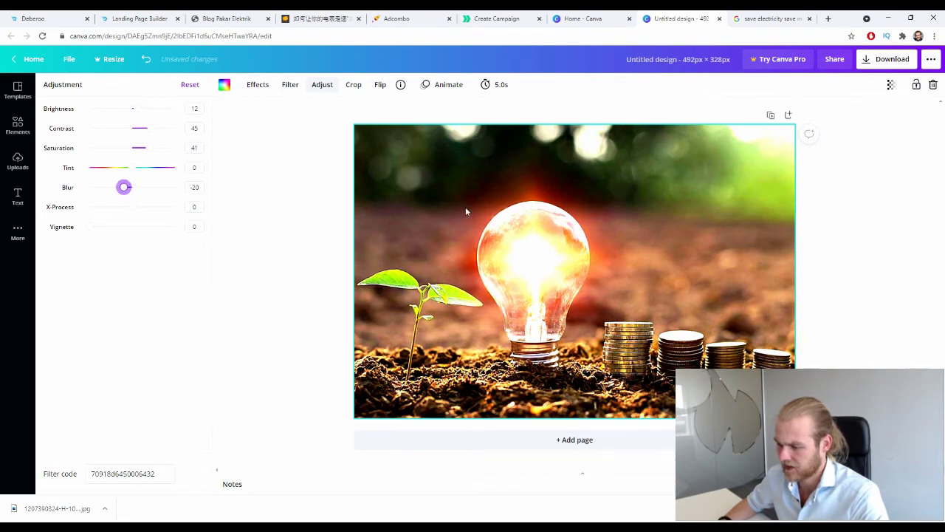
click(139, 111)
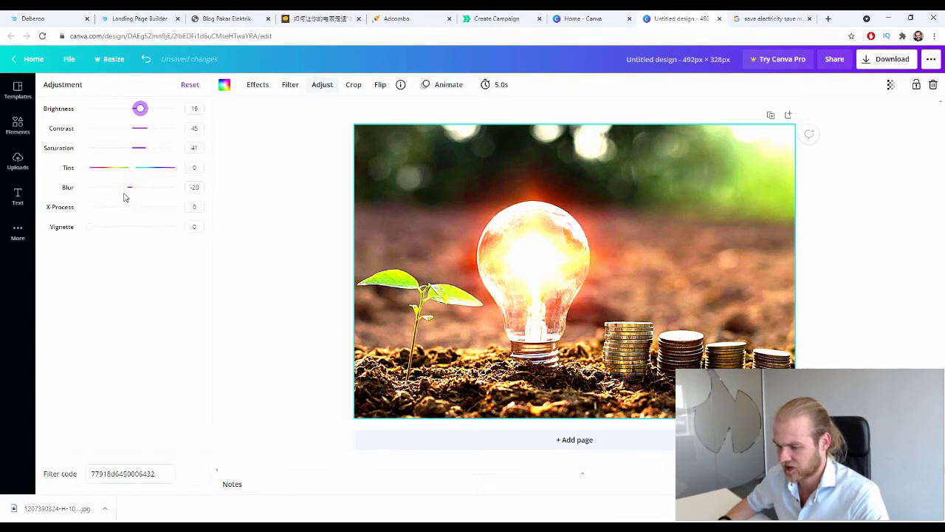
click(290, 187)
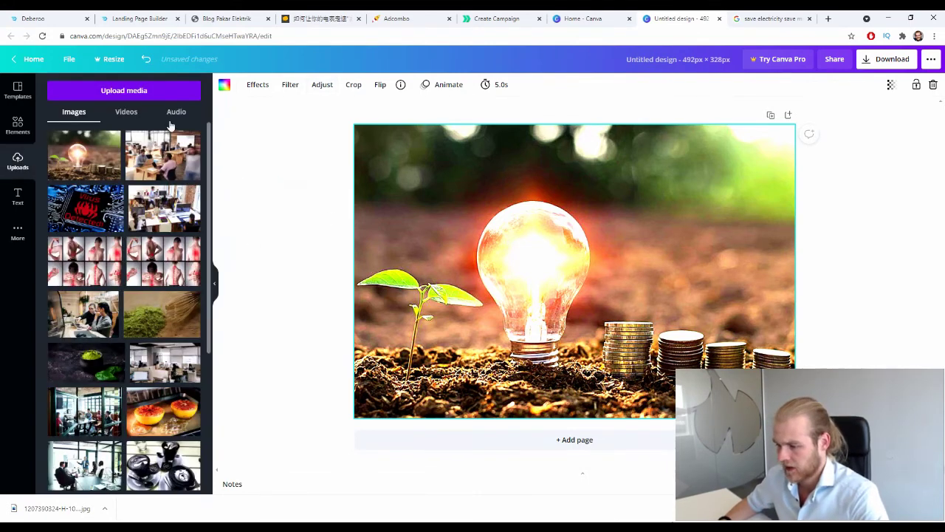
Download the finished design, switch to the EvaDav campaign form and upload the downloaded PNG as the image of Creative 1
click(892, 59)
click(856, 226)
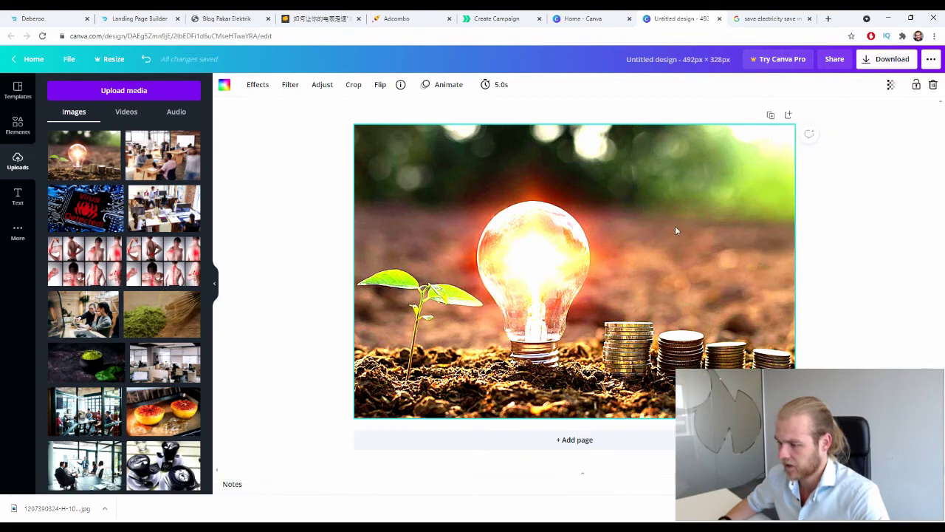
click(517, 17)
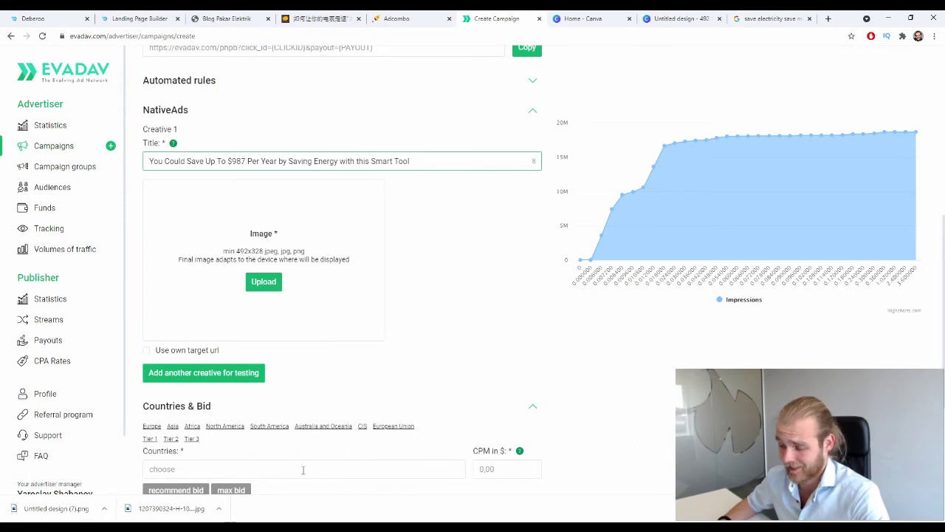
drag(33, 519, 295, 250)
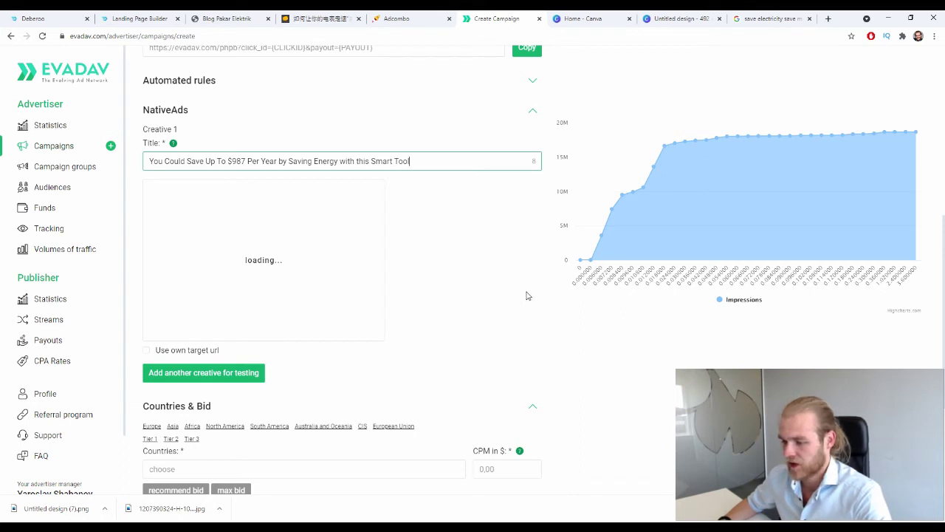
drag(181, 131, 148, 127)
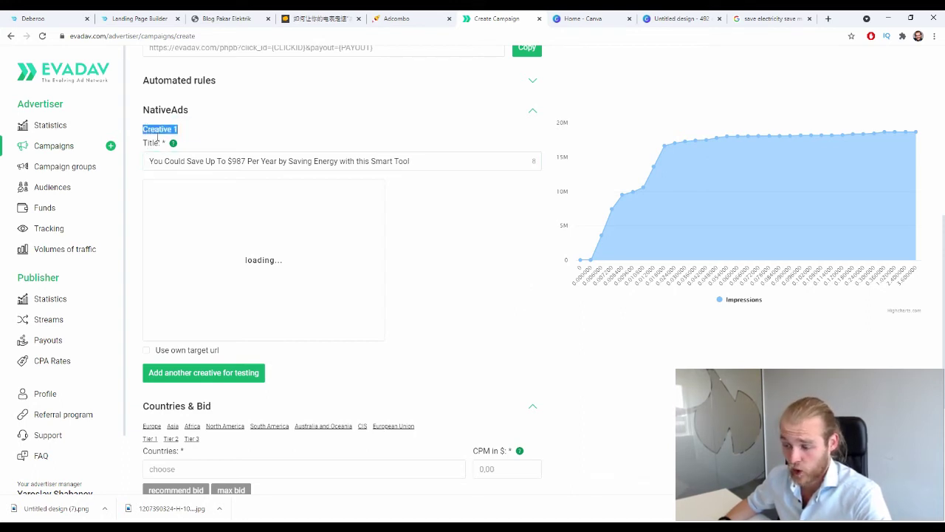
click(508, 282)
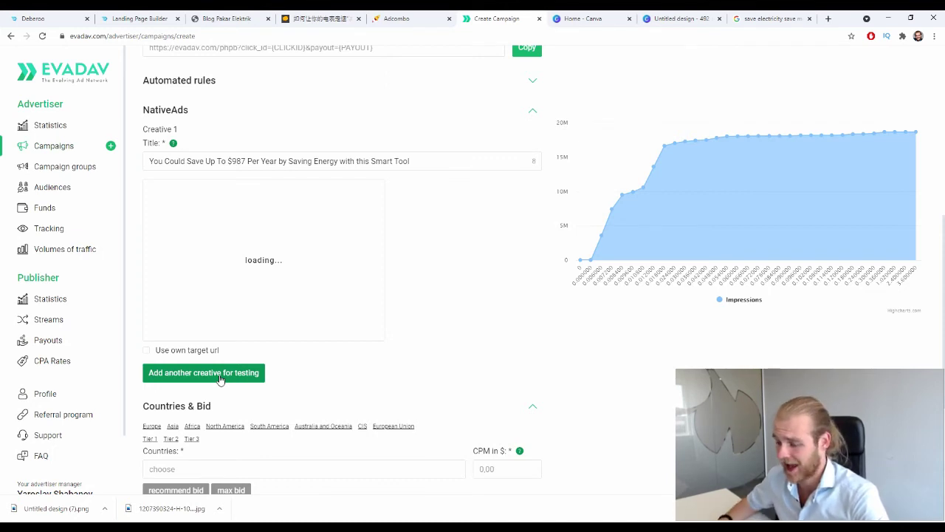
Target Malaysia as the campaign's country
scroll(640, 344, down, 3)
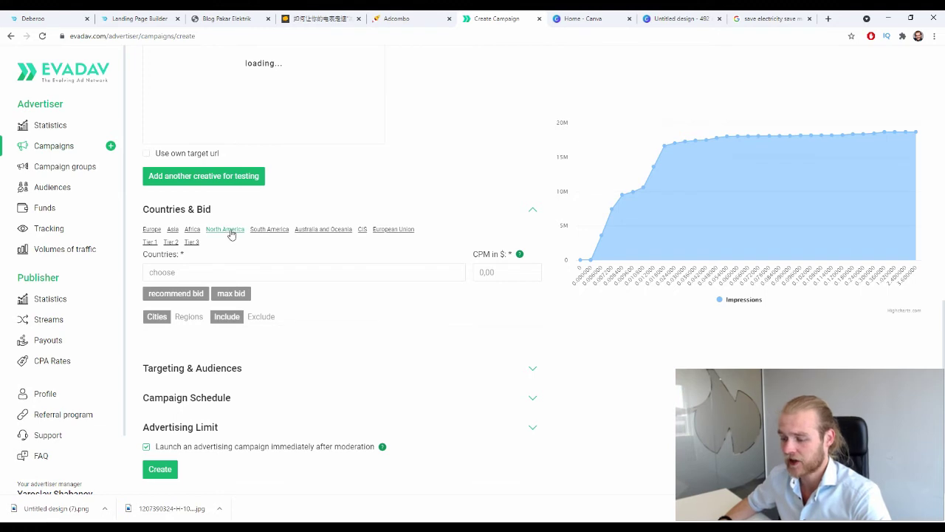
click(247, 272)
text(mala)
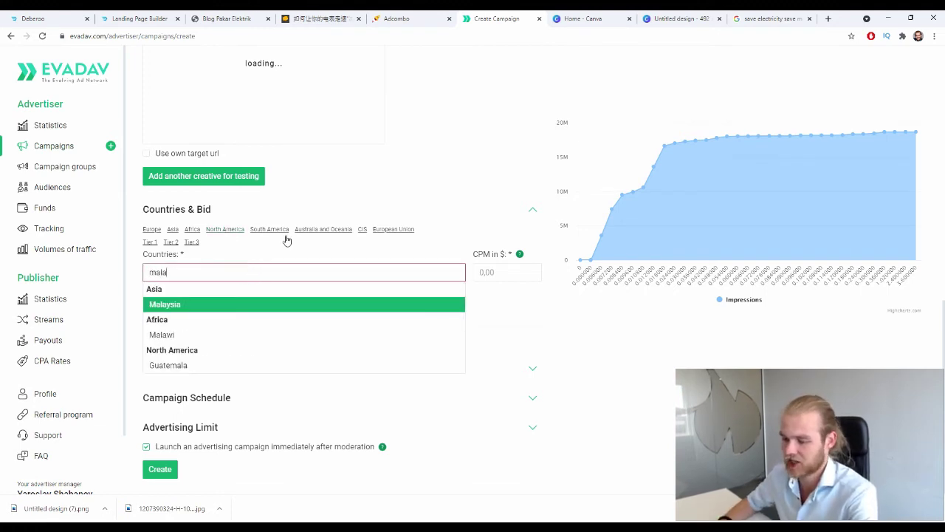
click(176, 304)
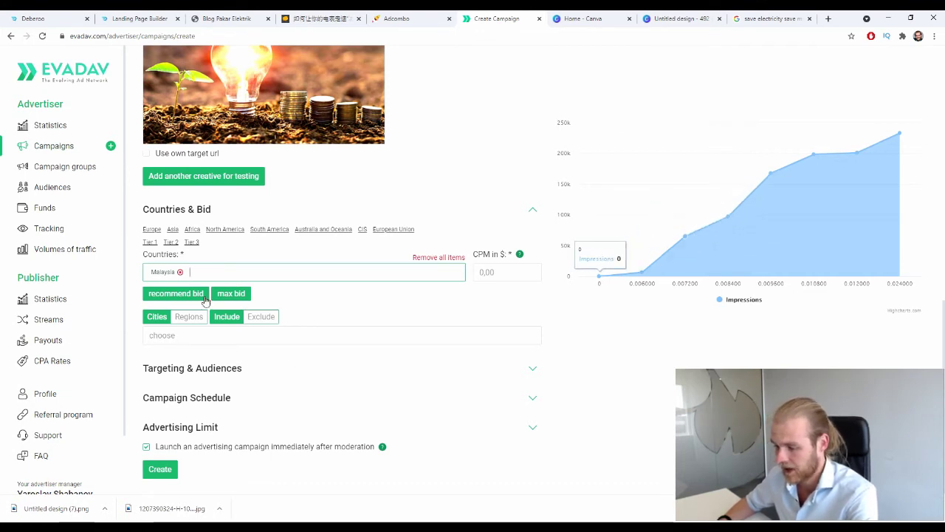
click(505, 307)
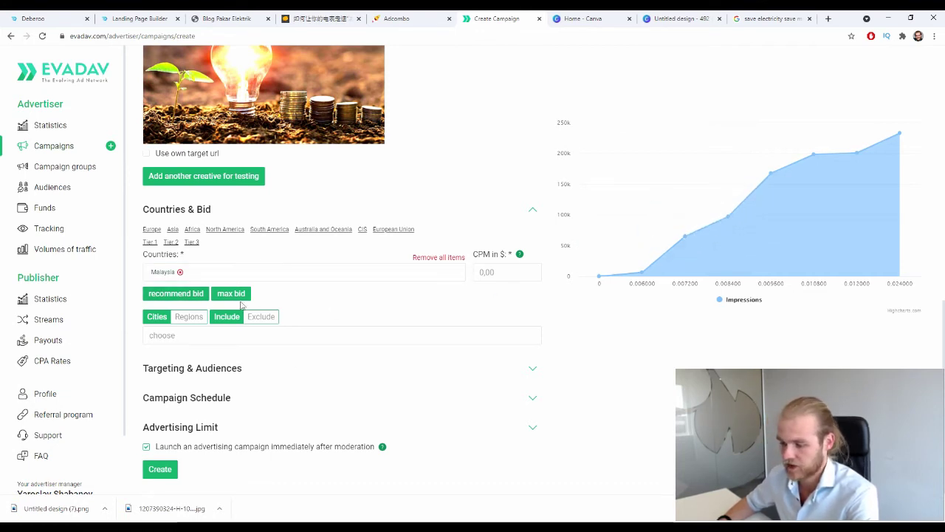
Fill in the recommended CPM bid for Malaysia, check the impressions chart and replace the bid with $0.008
click(196, 294)
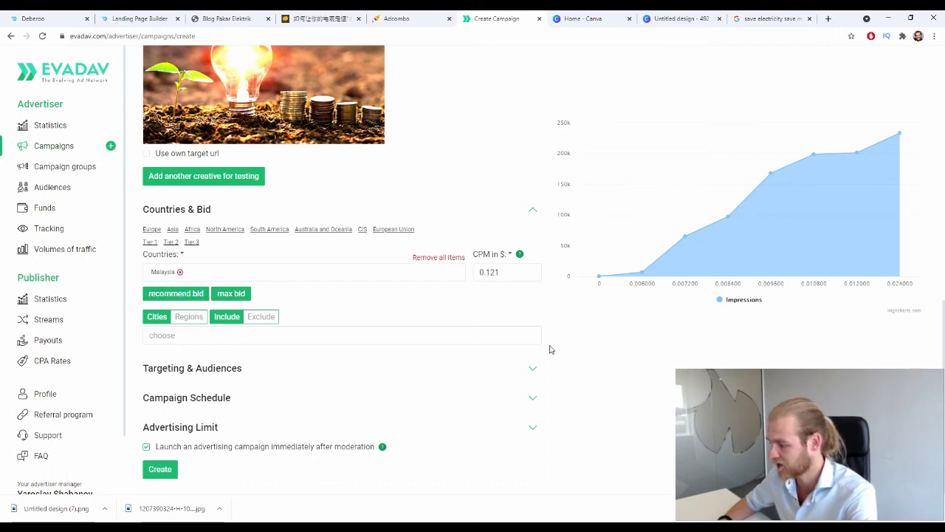
mouse_move(889, 186)
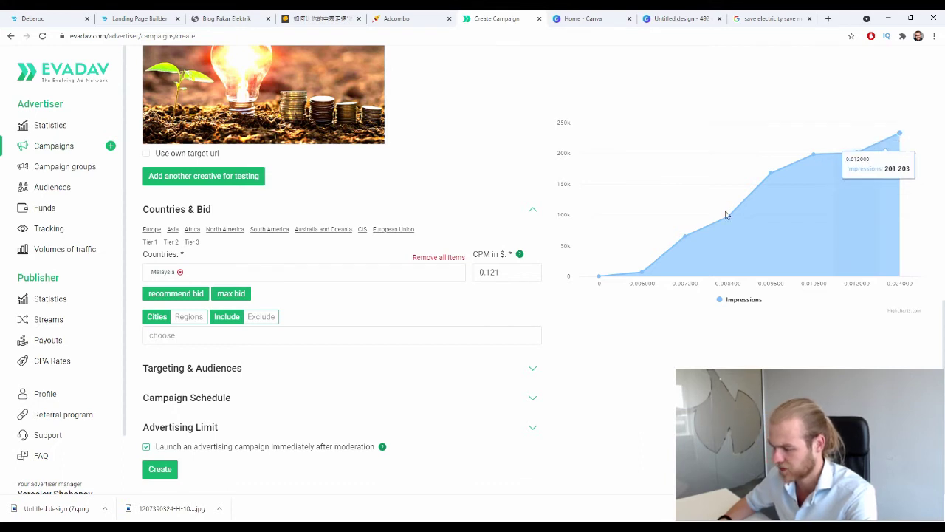
click(524, 273)
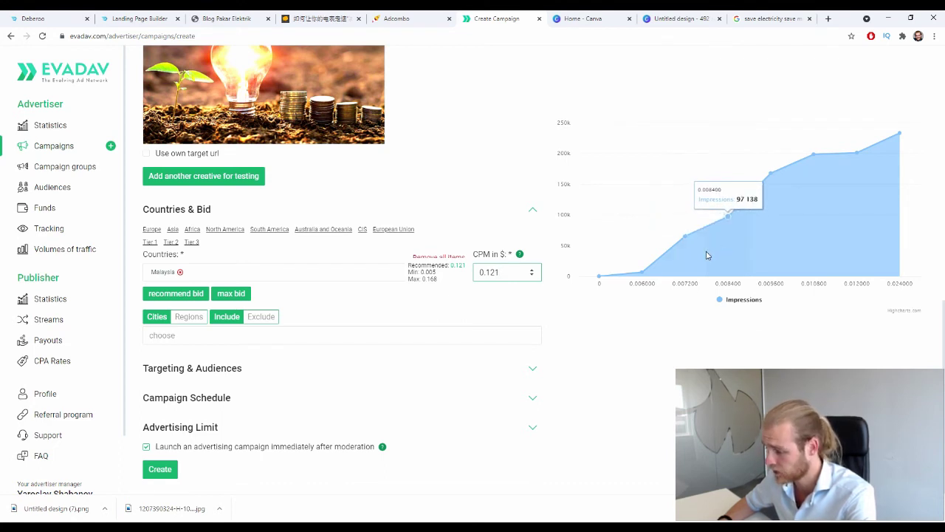
key(BackSpace)
key(BackSpace)
key(BackSpace)
key(BackSpace)
text(.)
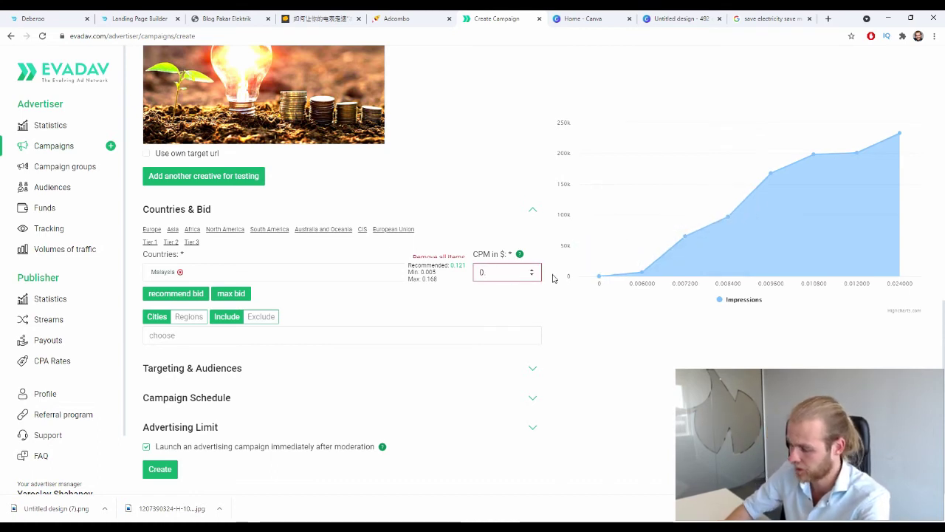
text(000)
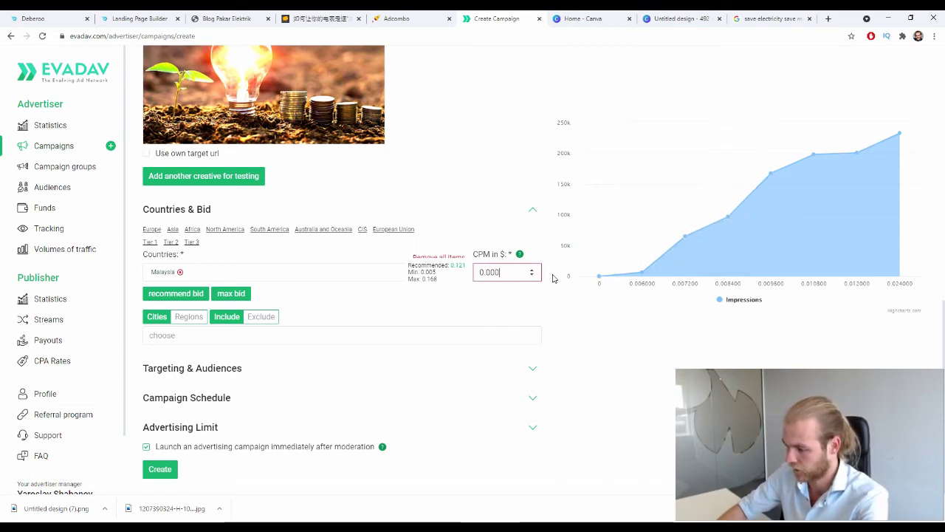
key(BackSpace)
text(8)
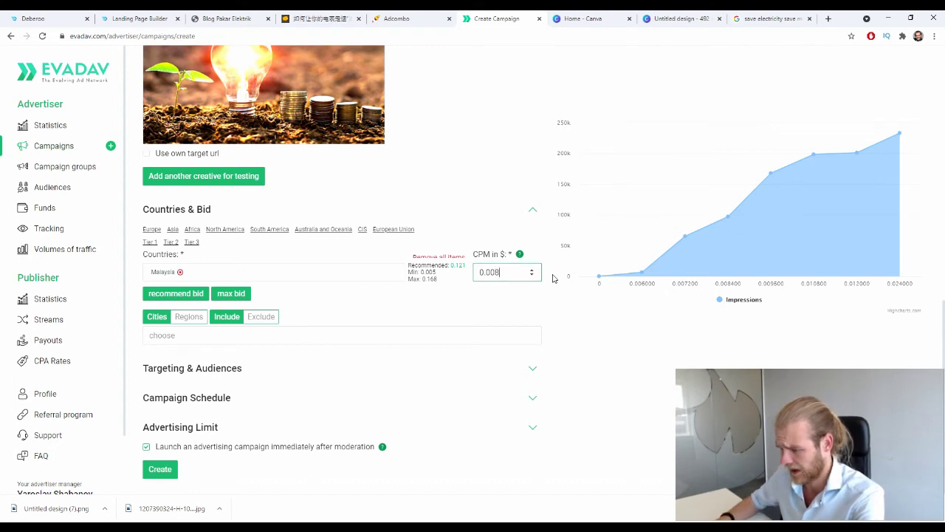
click(770, 359)
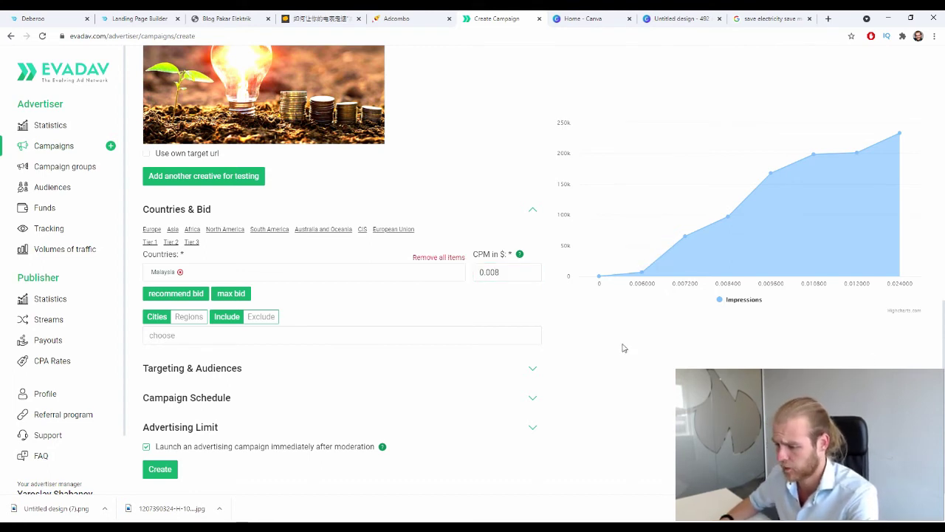
scroll(525, 290, up, 1)
drag(504, 272, 476, 274)
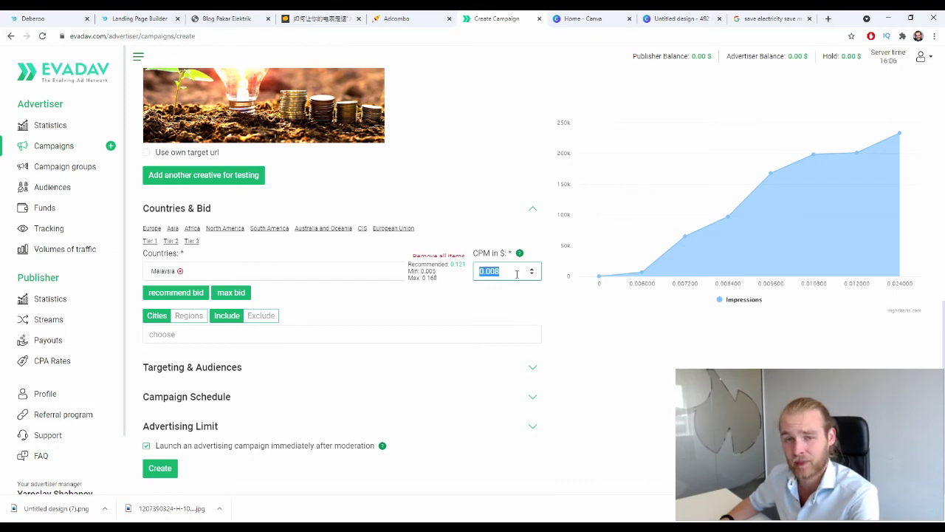
click(503, 296)
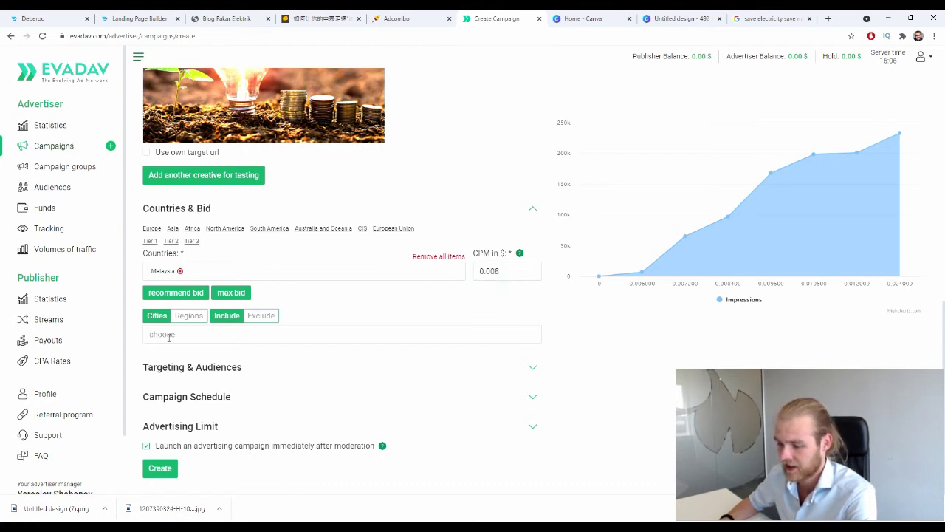
Try switching the location targeting from cities to regions and return it to cities
click(194, 316)
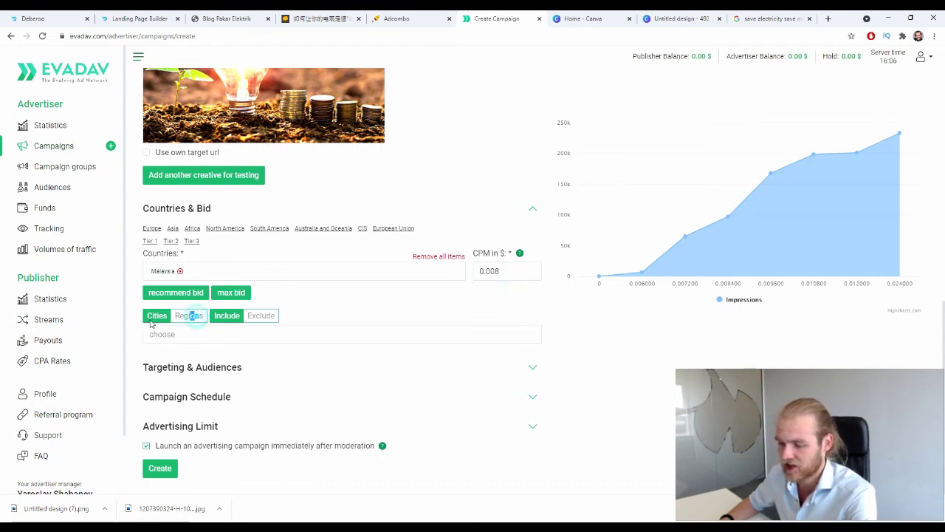
click(182, 316)
click(182, 316)
click(145, 316)
click(182, 316)
click(161, 319)
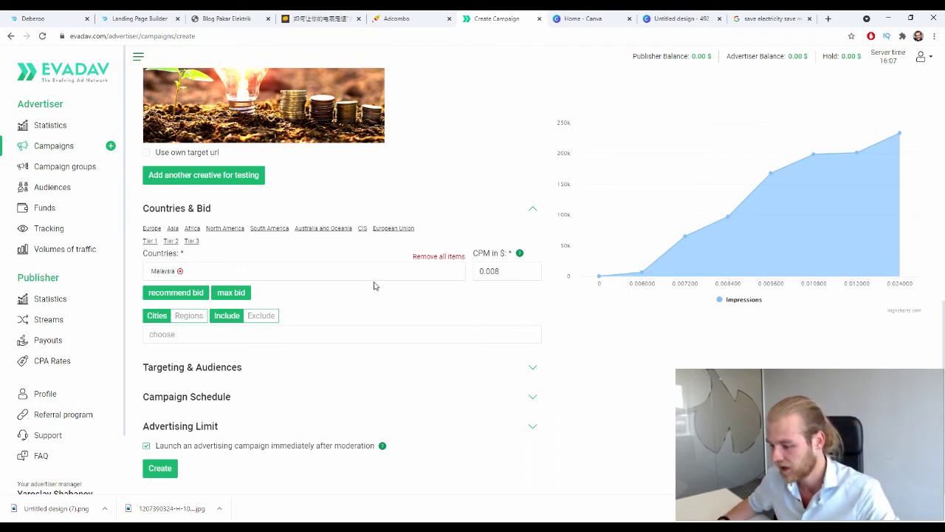
Expand the targeting and audience settings and restrict the device to Mobile
click(537, 366)
scroll(560, 359, down, 2)
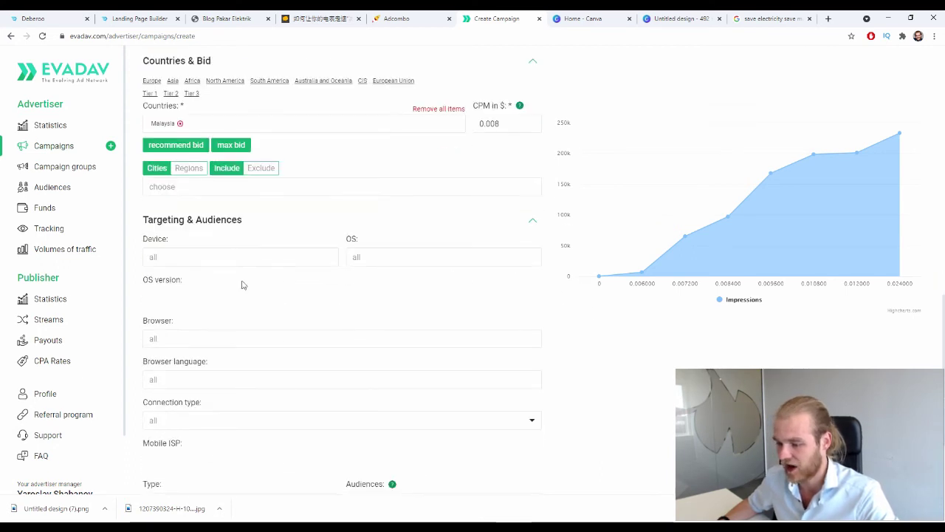
scroll(185, 152, down, 2)
click(189, 157)
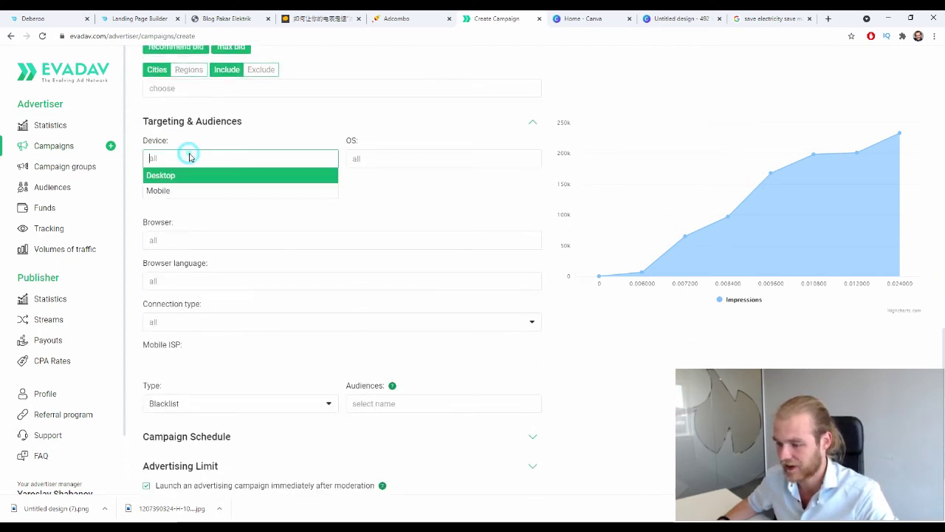
click(185, 192)
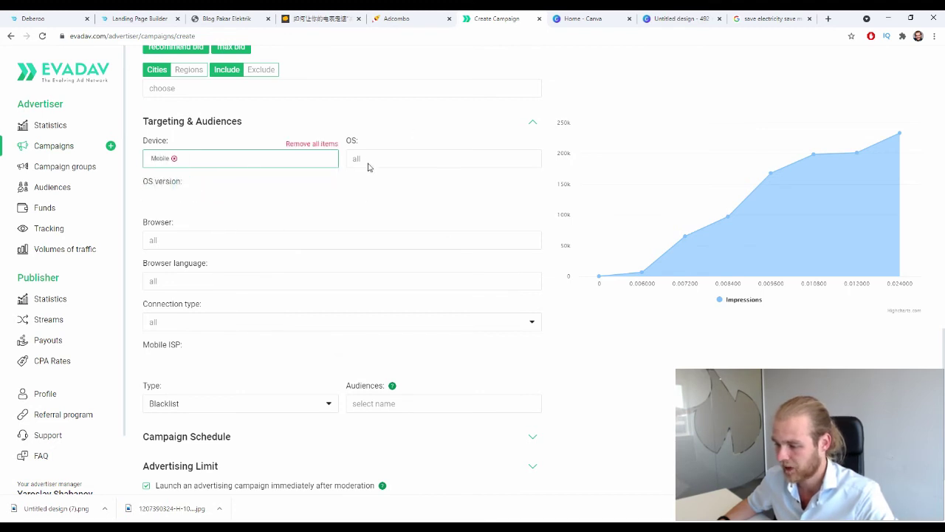
Try restricting the operating system to Android, look through its OS versions and clear the restriction again
click(402, 162)
scroll(408, 217, down, 2)
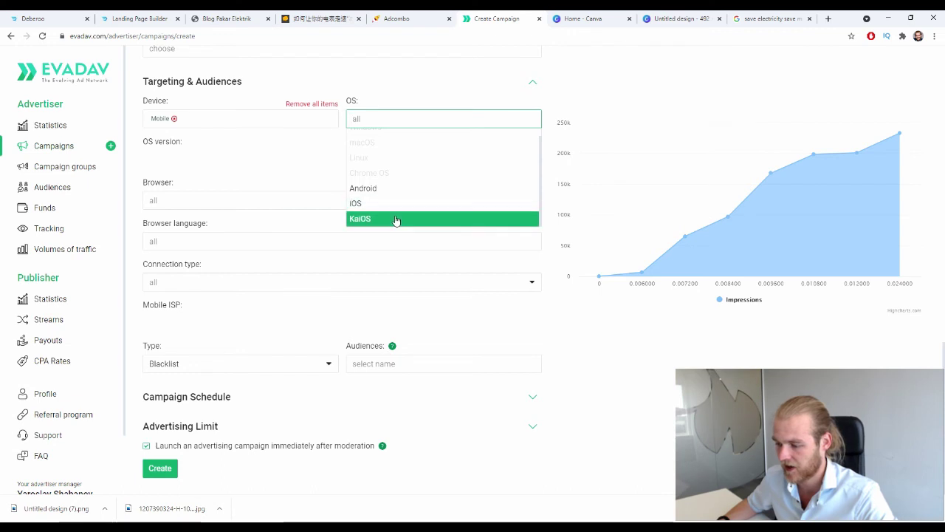
click(229, 158)
click(369, 118)
click(362, 196)
click(204, 158)
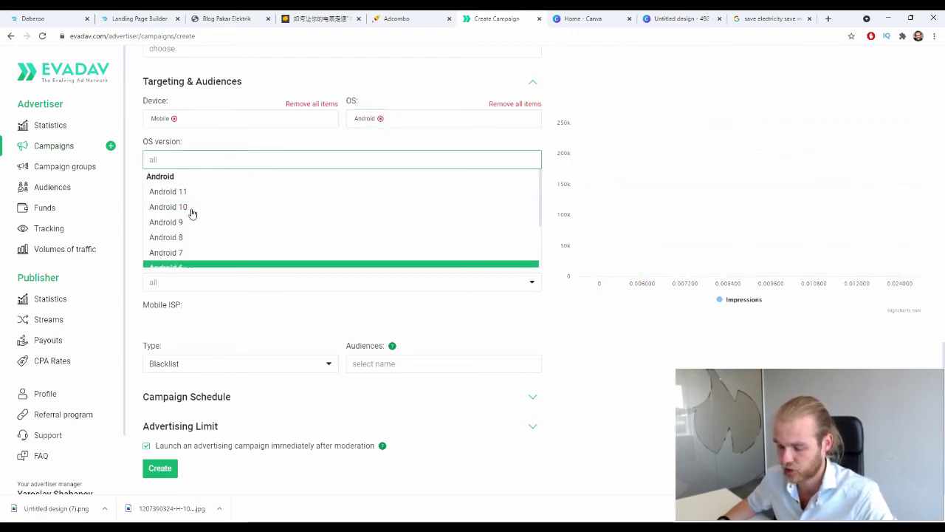
click(507, 105)
click(243, 144)
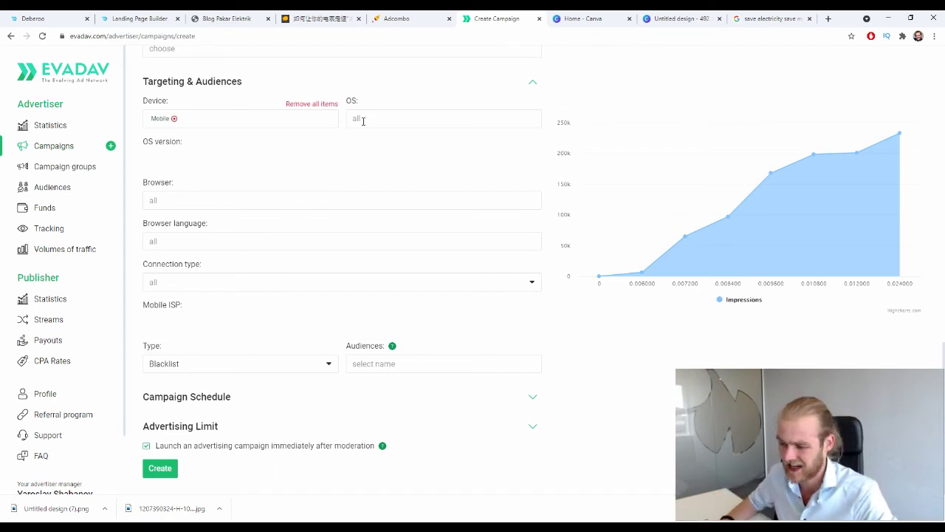
Check the available browser choices without selecting one, and restrict the browser language to English
click(310, 196)
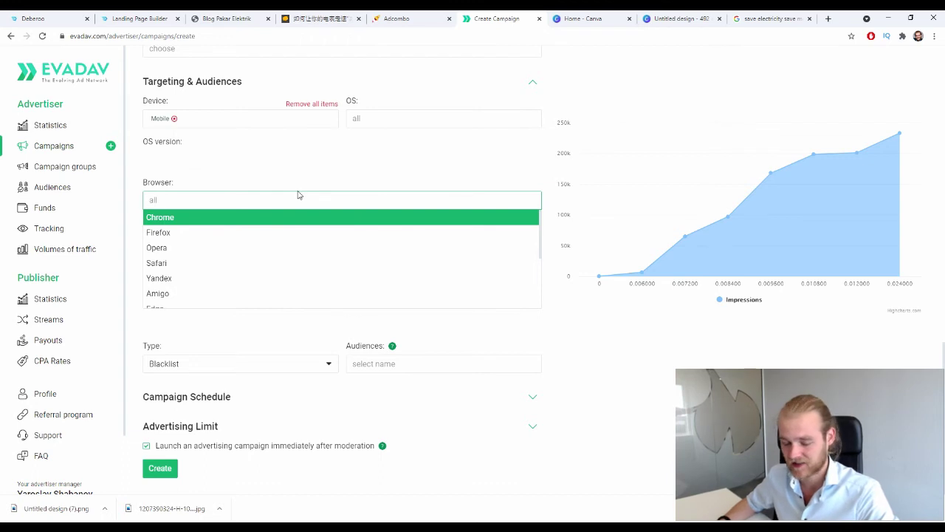
click(259, 180)
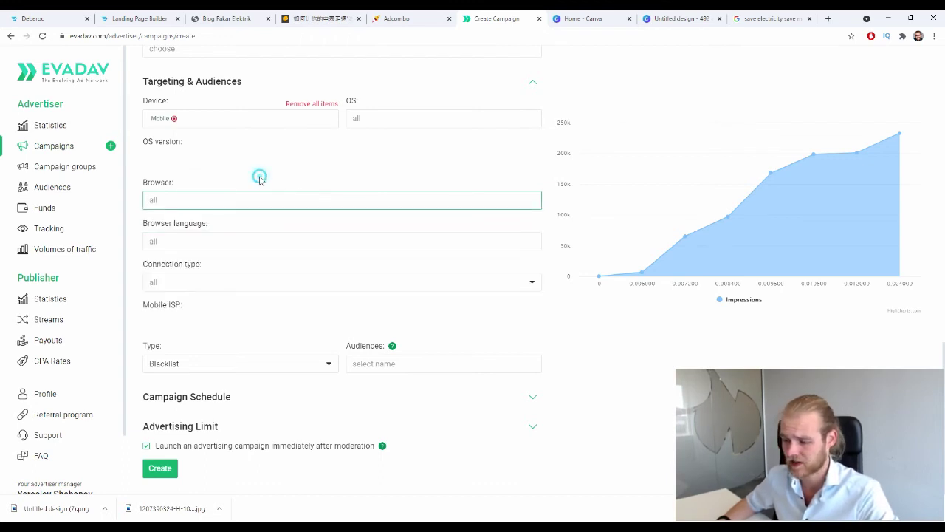
click(237, 240)
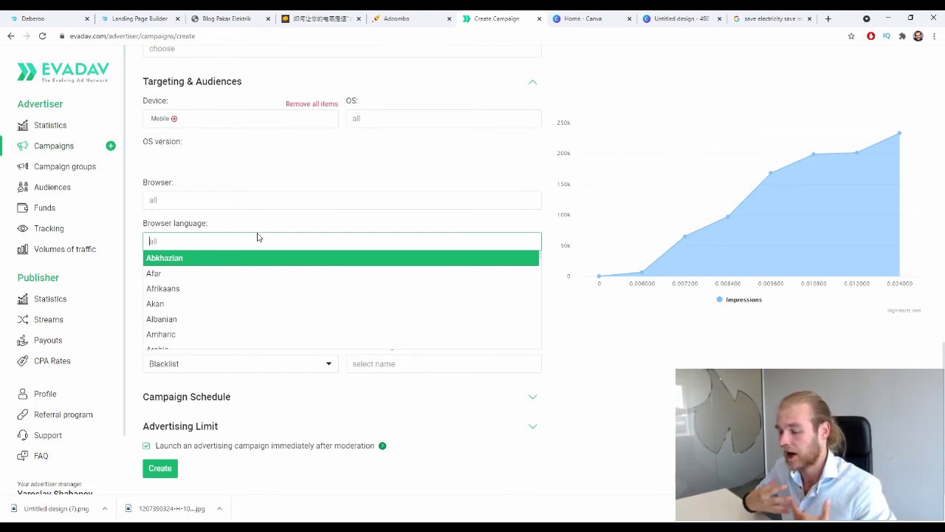
text(en)
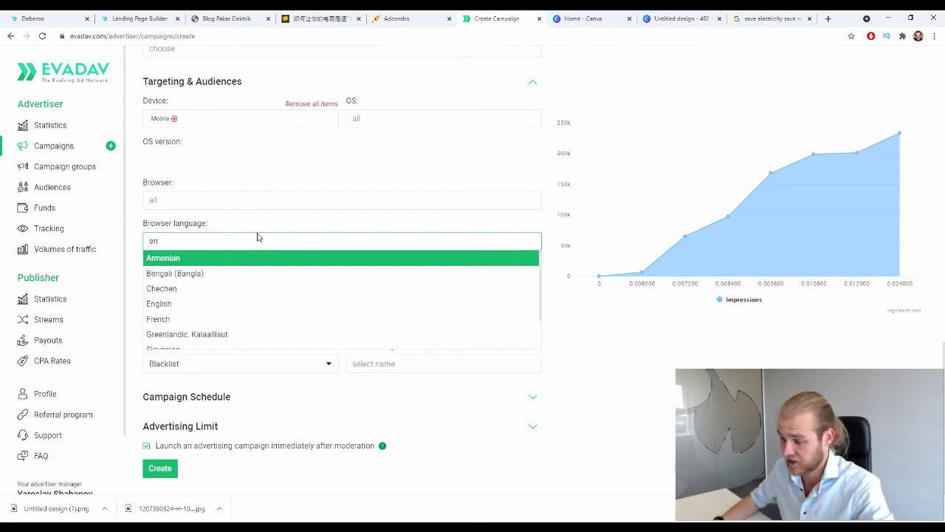
text(gl)
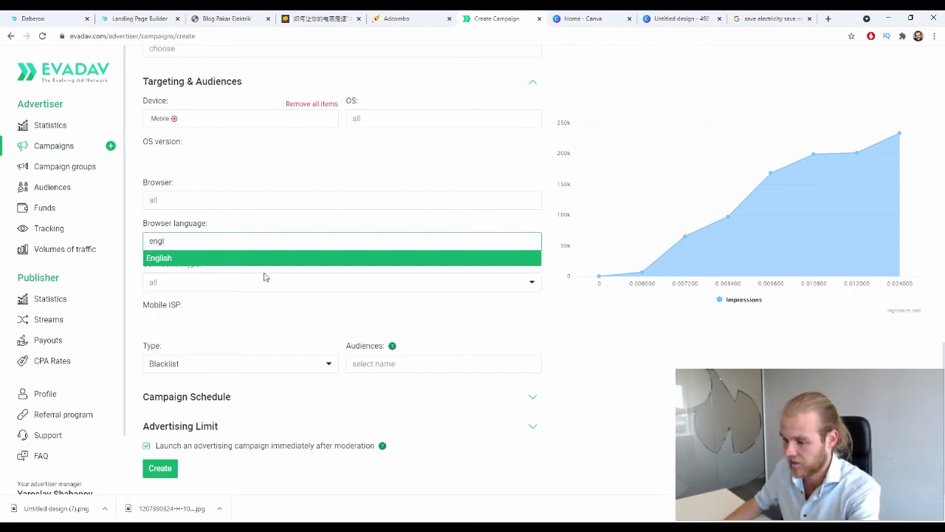
click(176, 259)
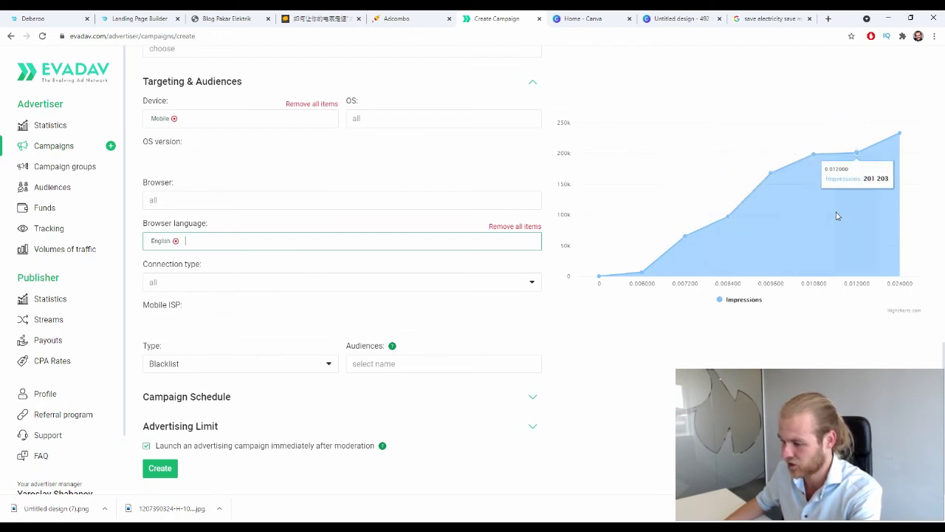
Add Malay to the browser language targeting alongside English
click(819, 327)
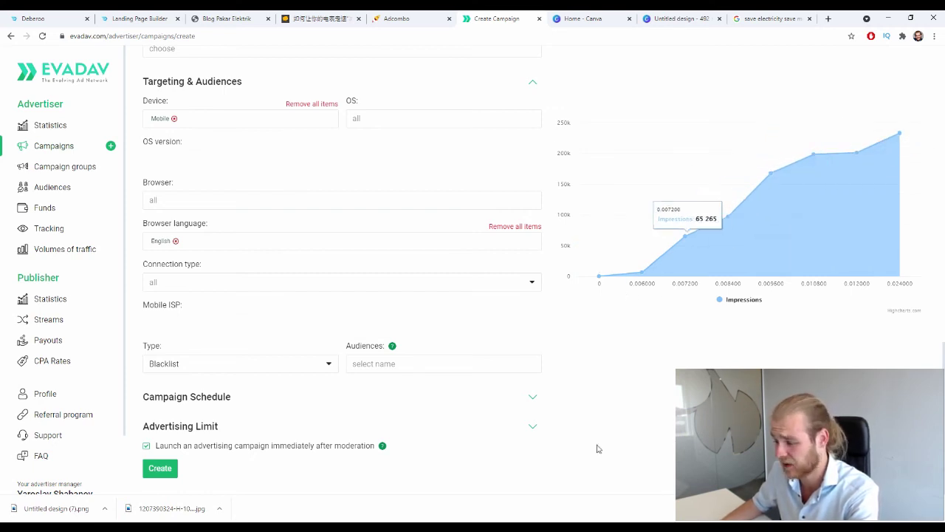
click(212, 241)
text(malay)
click(156, 257)
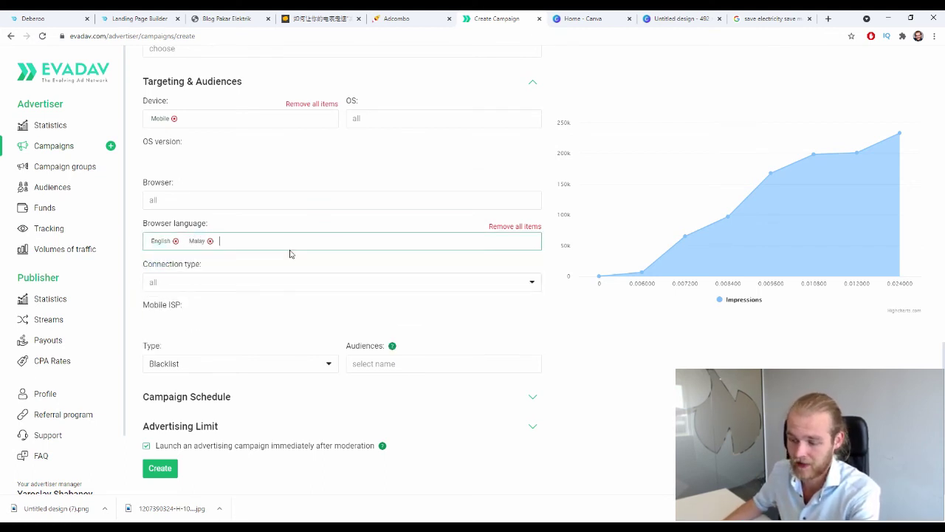
Try limiting the connection type to Mobile, look through the available mobile ISPs and clear the restriction again
click(190, 278)
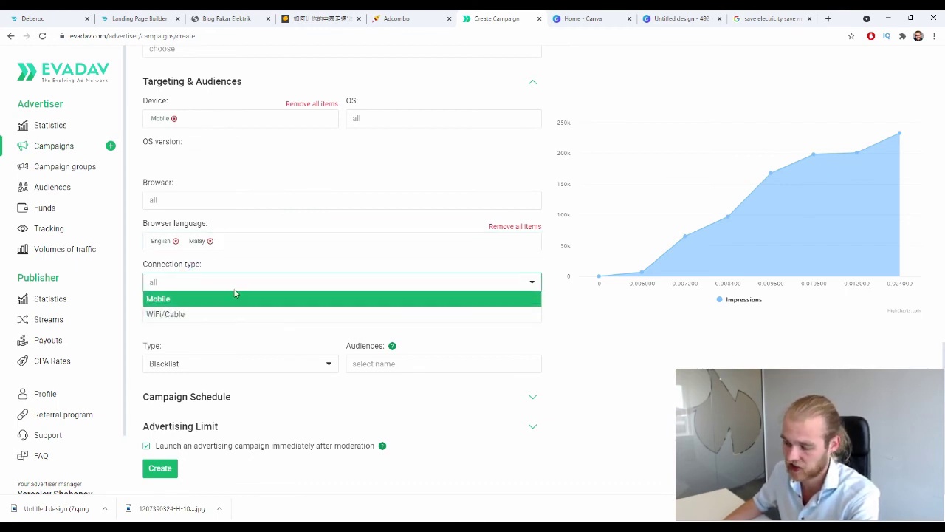
click(675, 383)
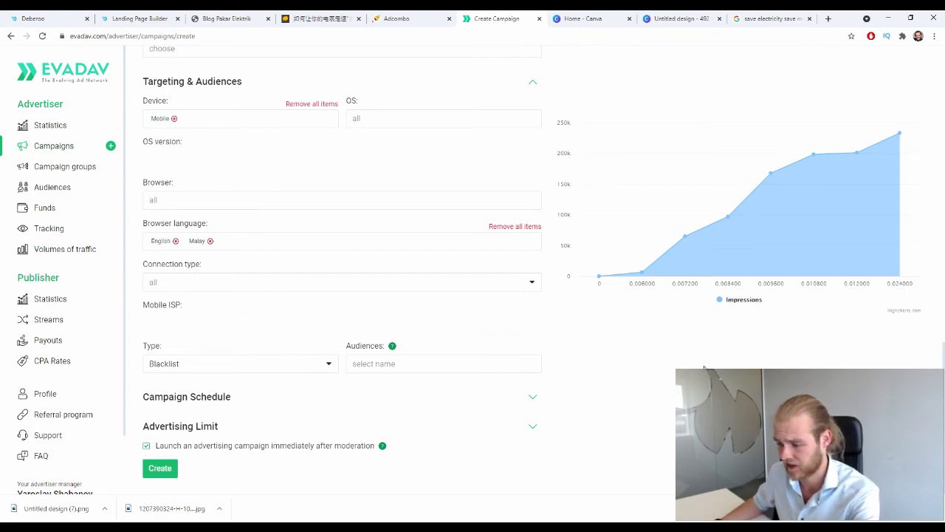
click(210, 285)
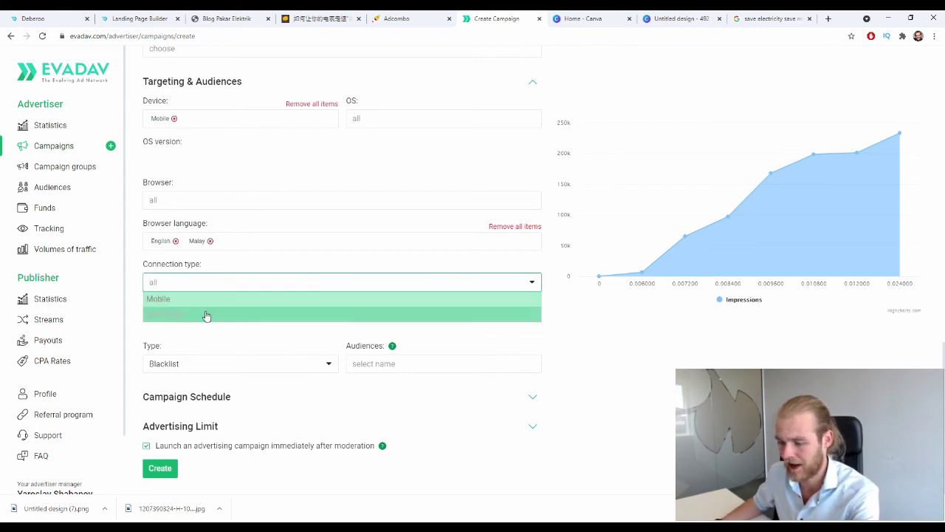
click(206, 298)
click(206, 322)
scroll(249, 351, down, 5)
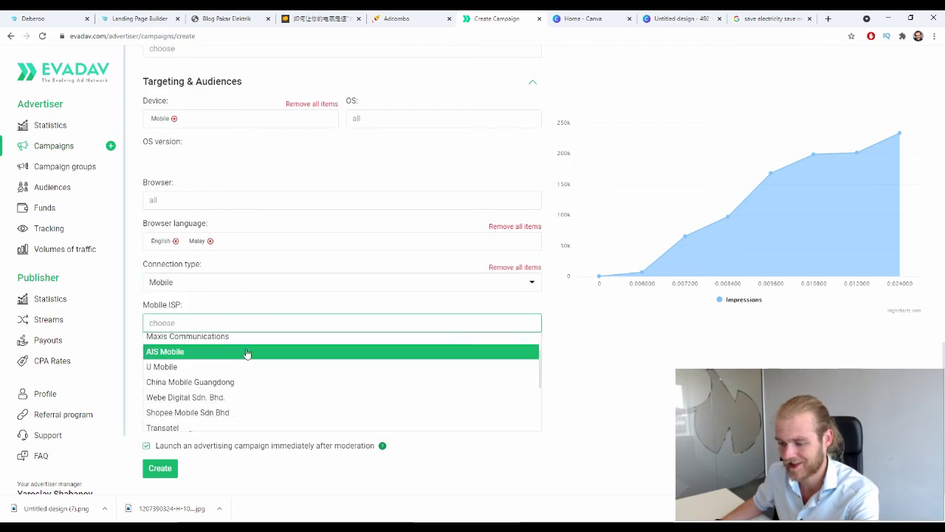
scroll(259, 360, down, 3)
scroll(263, 359, up, 5)
scroll(312, 357, down, 5)
click(626, 386)
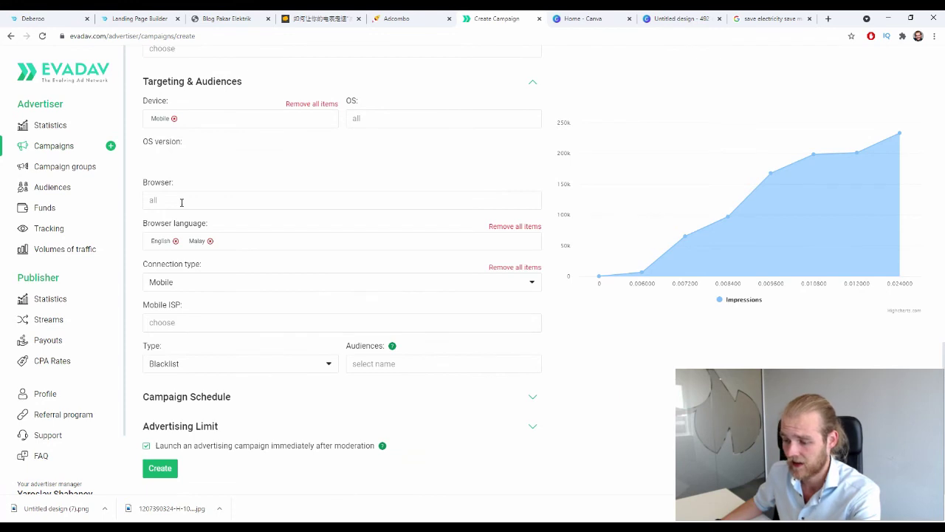
click(517, 267)
click(561, 336)
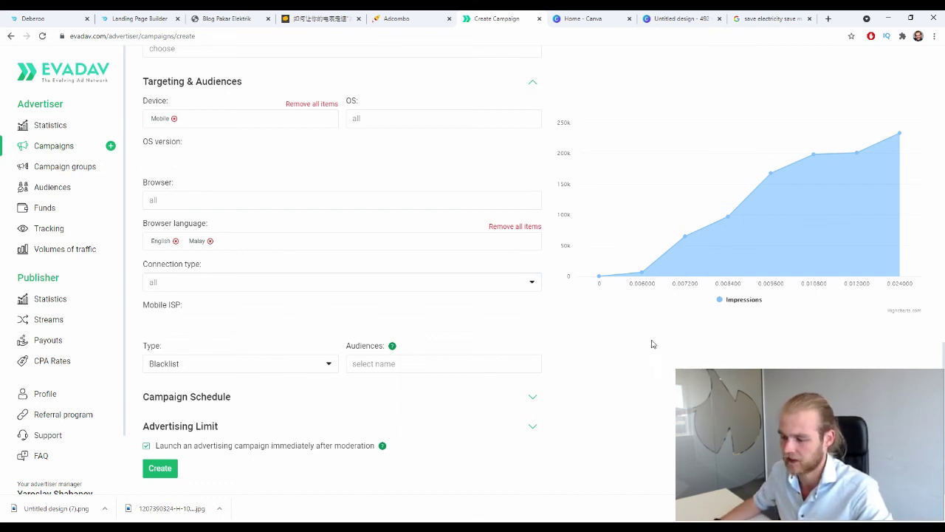
Check the audience list types and audience selection, and expand the campaign schedule to review its hours and display period
click(328, 361)
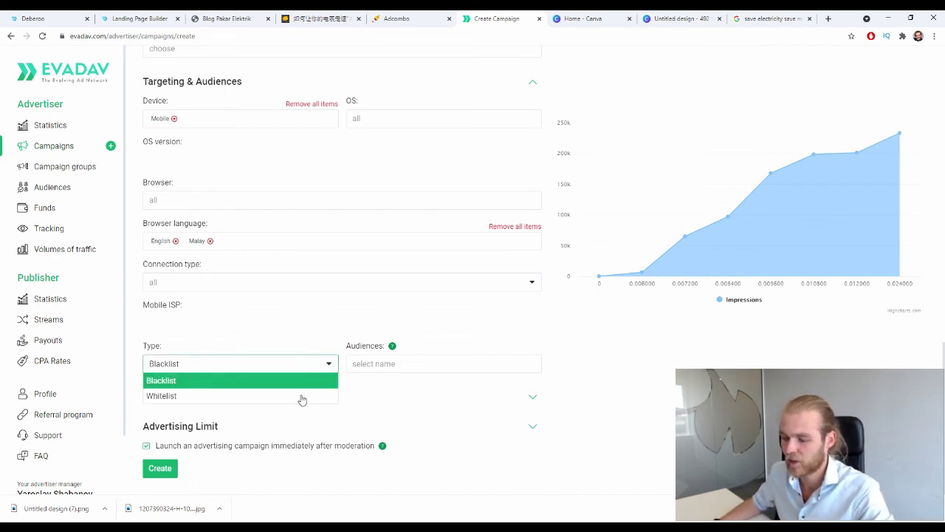
click(362, 362)
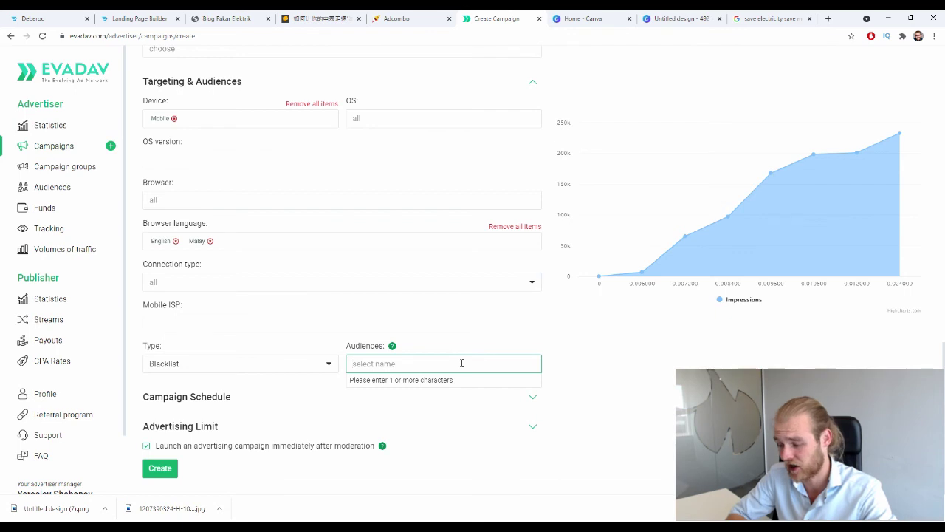
click(532, 397)
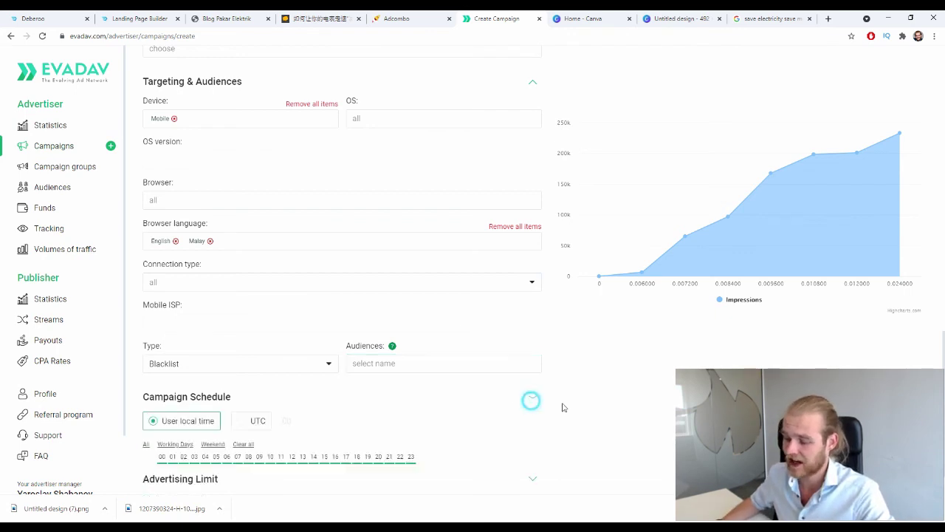
scroll(588, 374, down, 3)
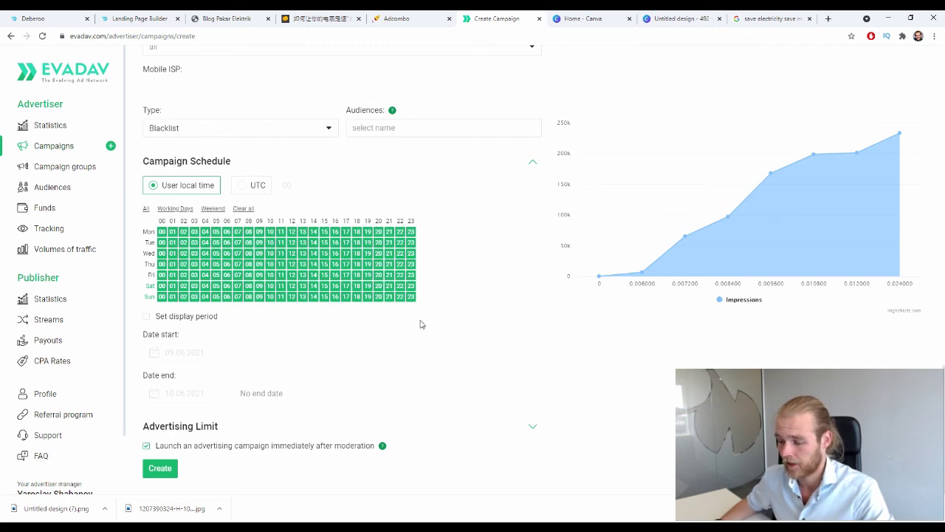
drag(145, 333, 195, 339)
click(206, 331)
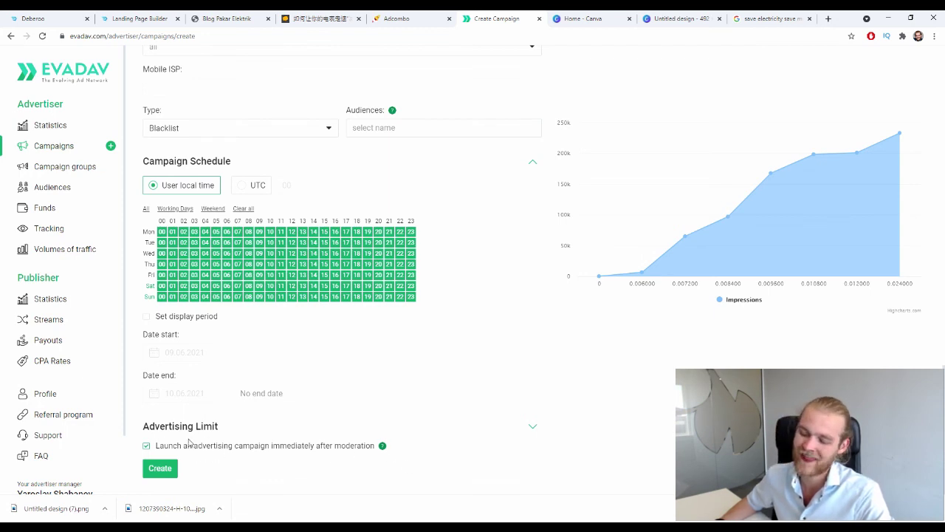
Turn off launching the advertising campaign immediately after moderation and create the campaign
click(147, 447)
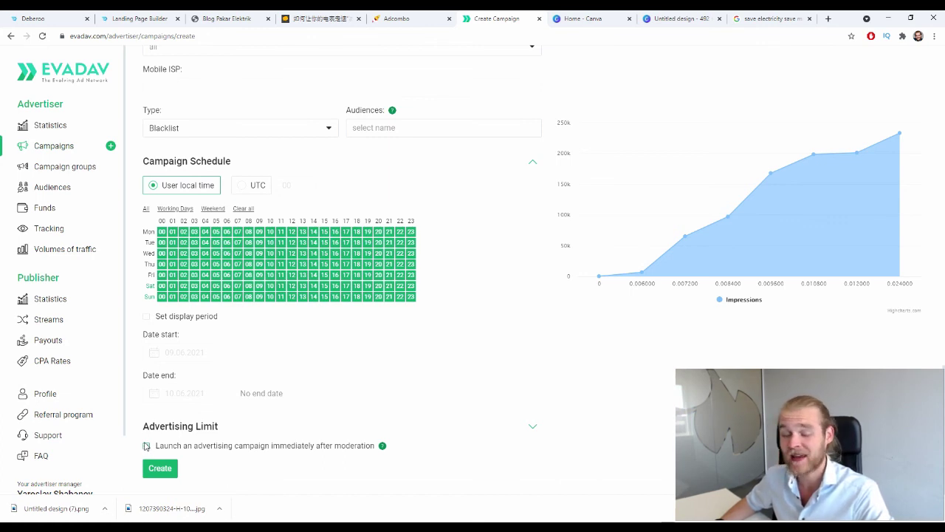
click(146, 443)
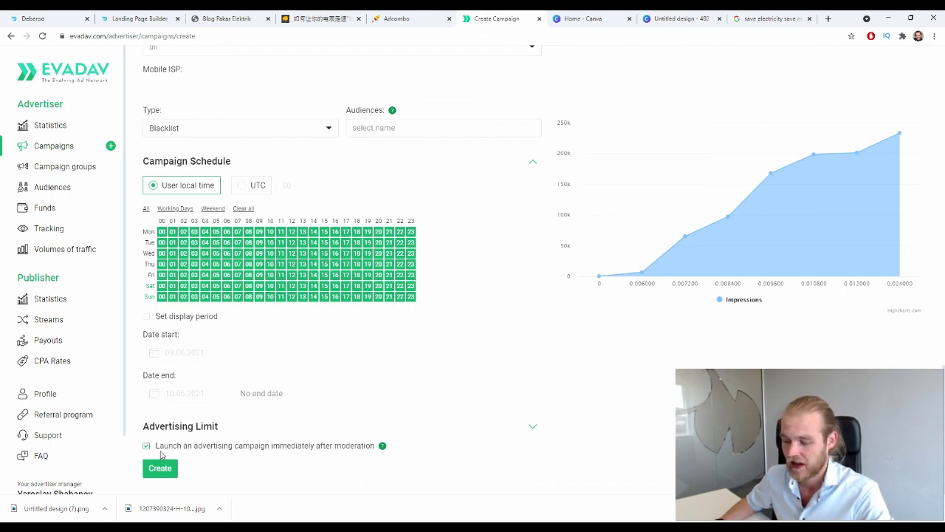
click(146, 445)
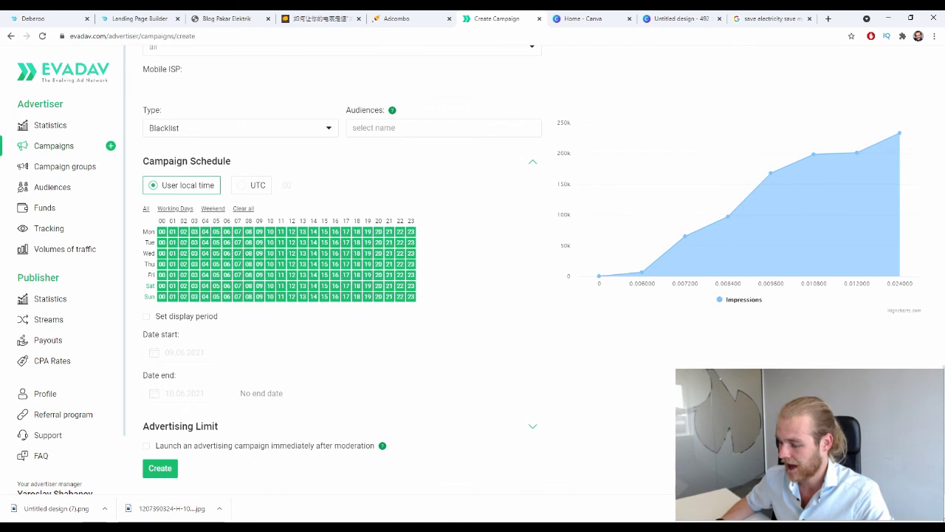
click(162, 496)
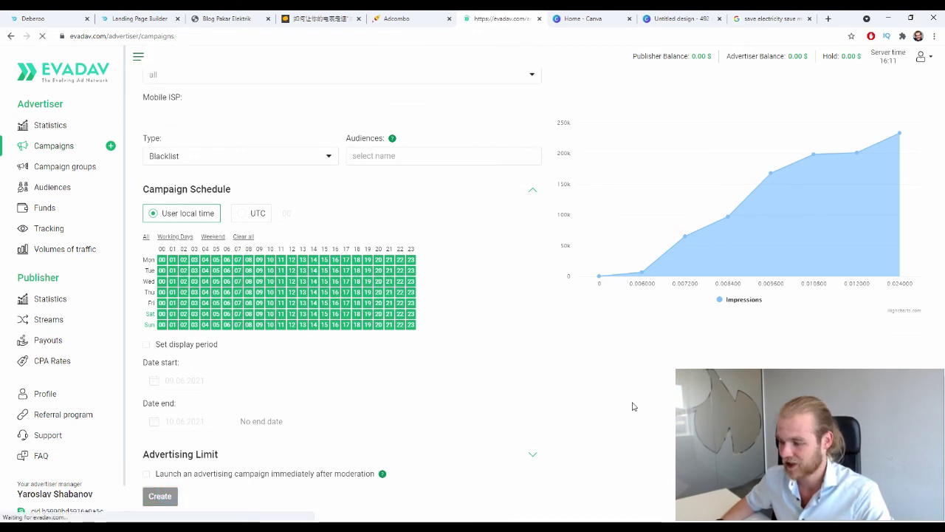